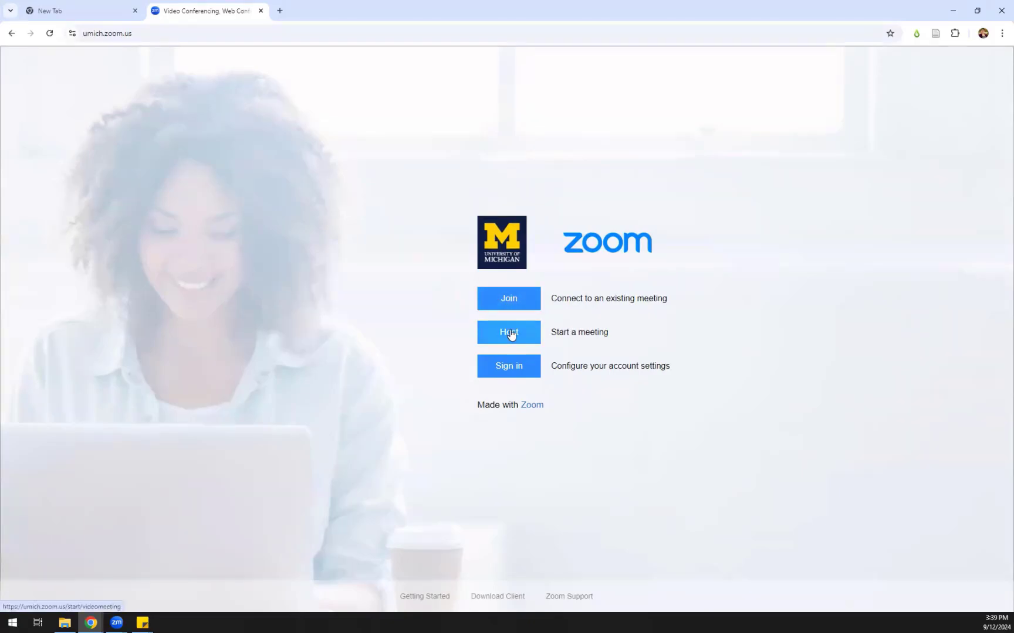
Sign in to U-M Weblogin with the university login ID and password
click(508, 374)
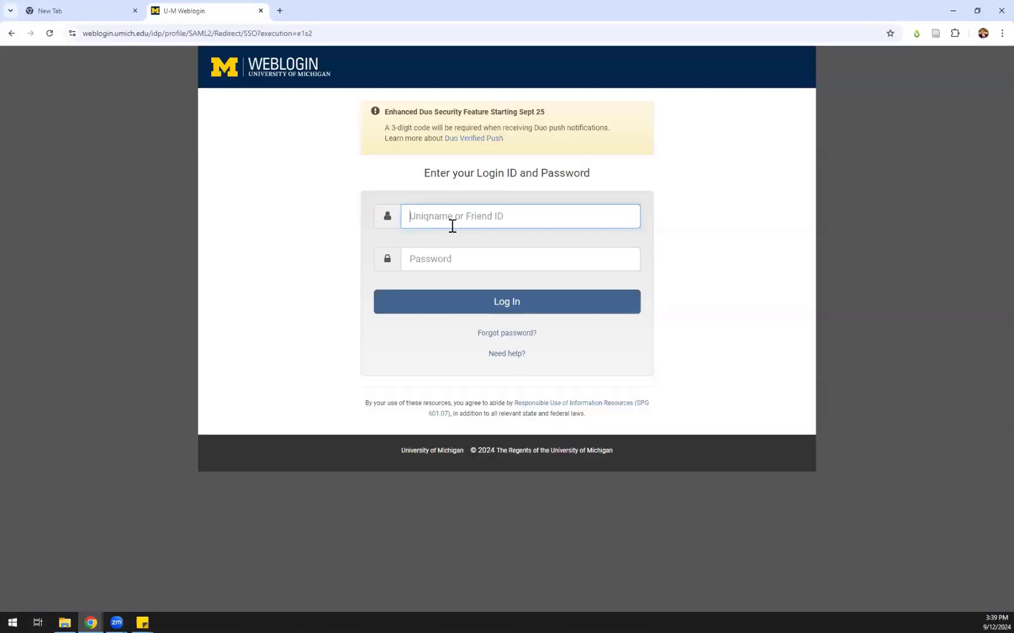
text(esvoboda)
key(Tab)
text(•••••)
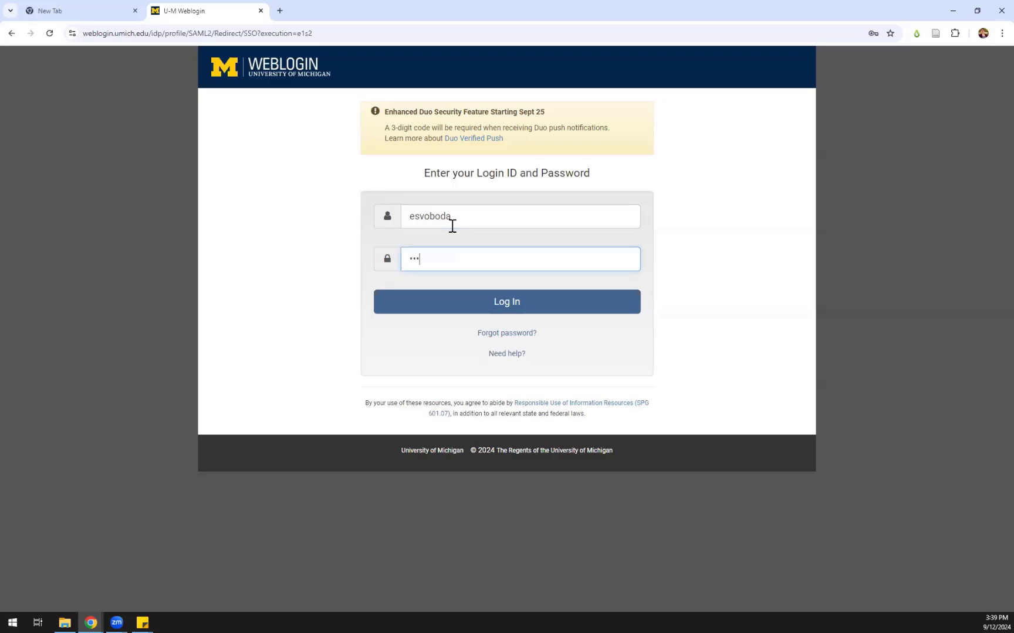
text(••••••••••••)
key(Return)
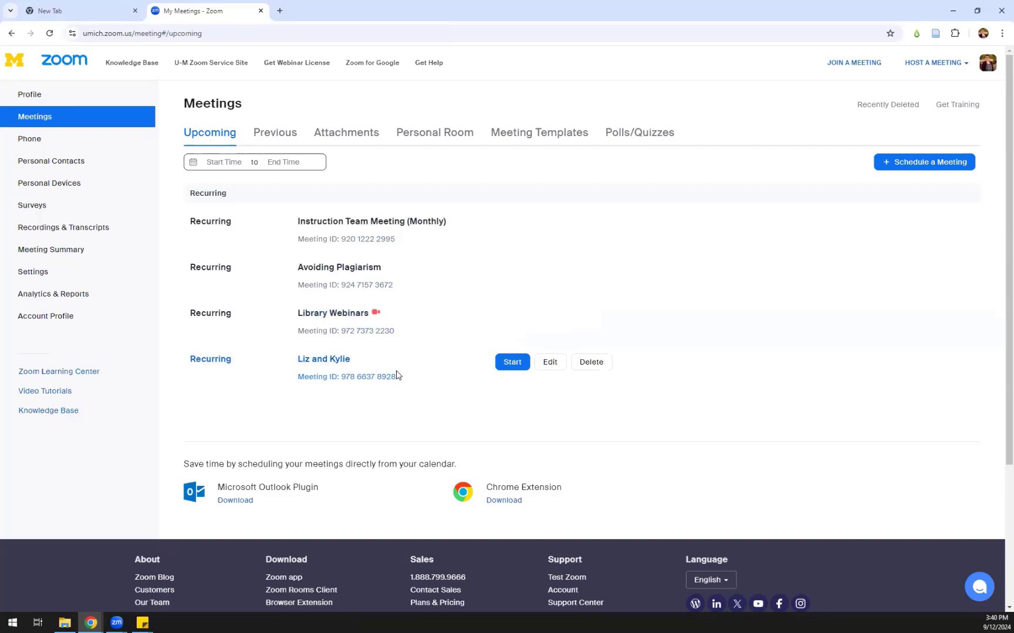
click(292, 145)
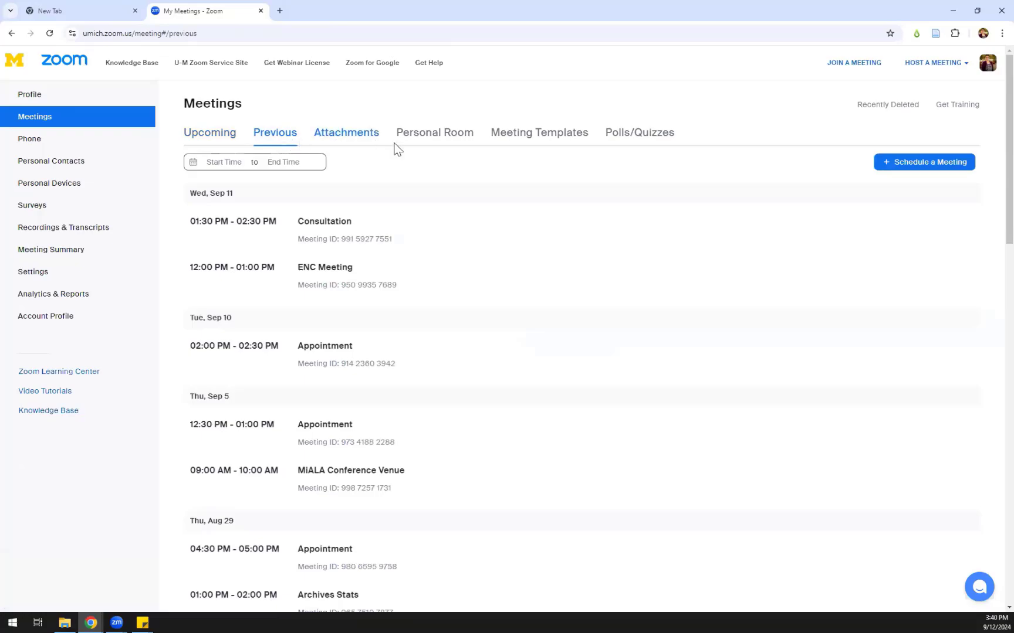
click(413, 141)
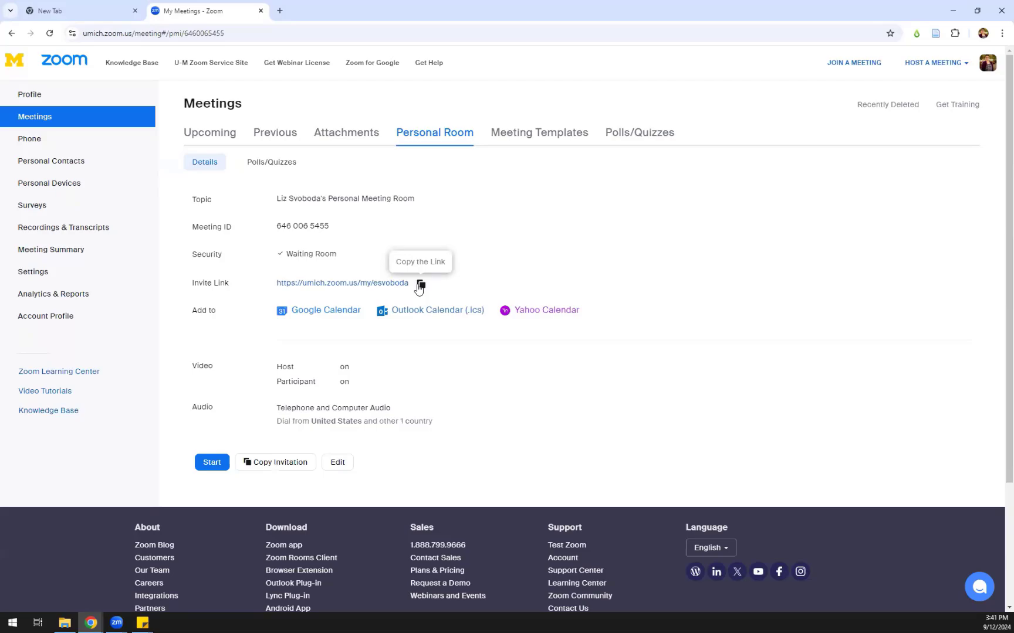
click(524, 137)
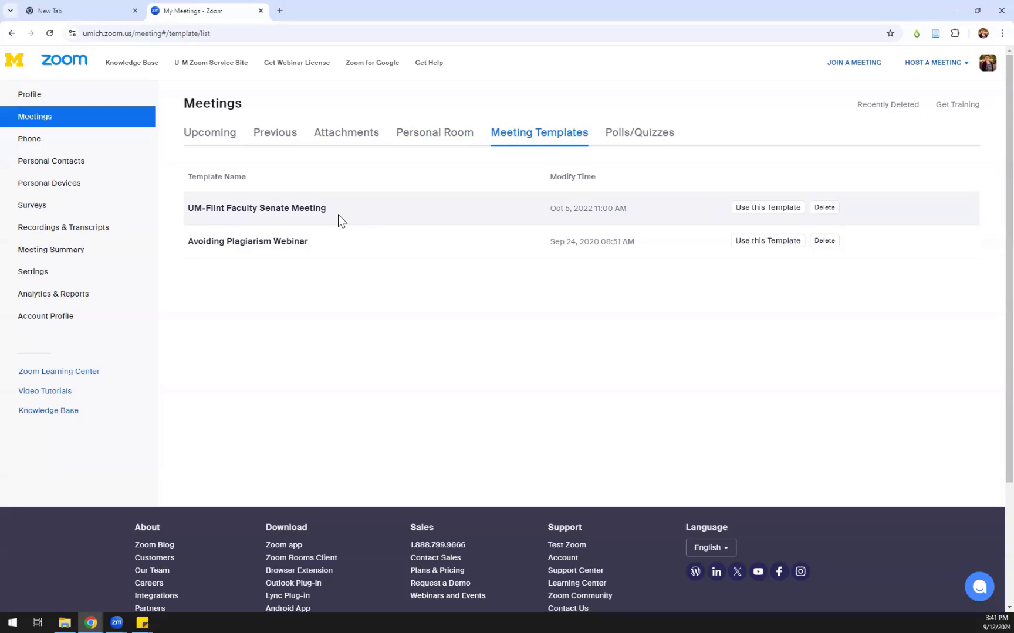
click(214, 134)
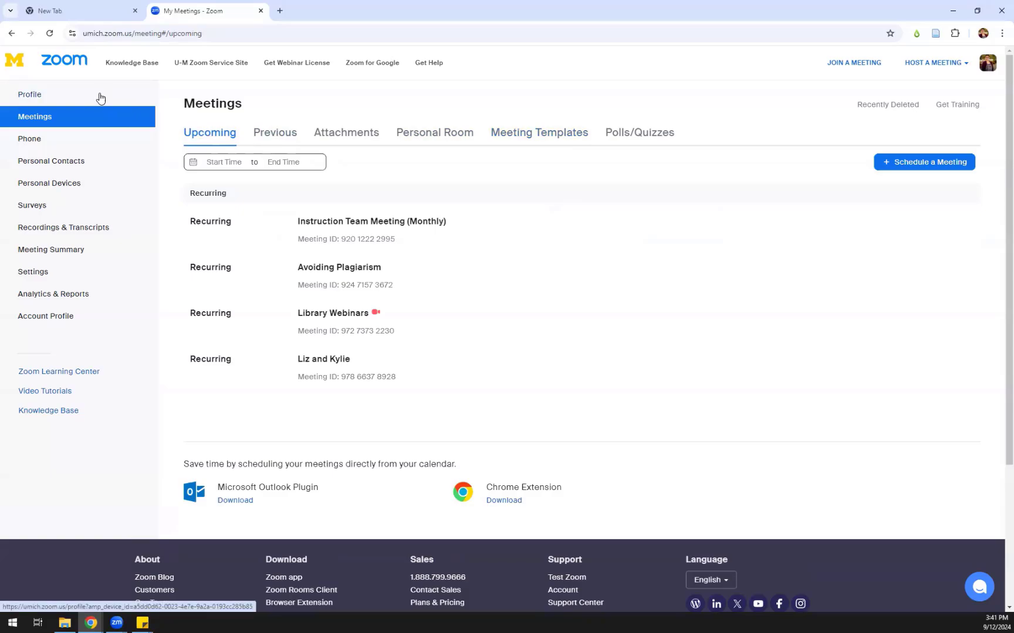
From the Profile page, re-crop the profile picture slightly higher and save it
click(100, 96)
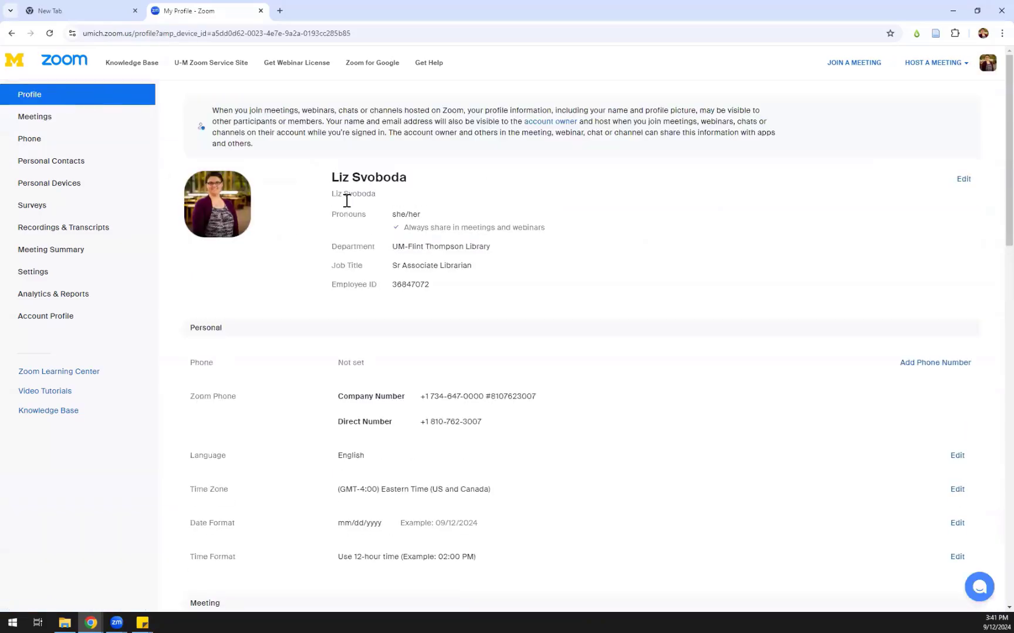
click(222, 205)
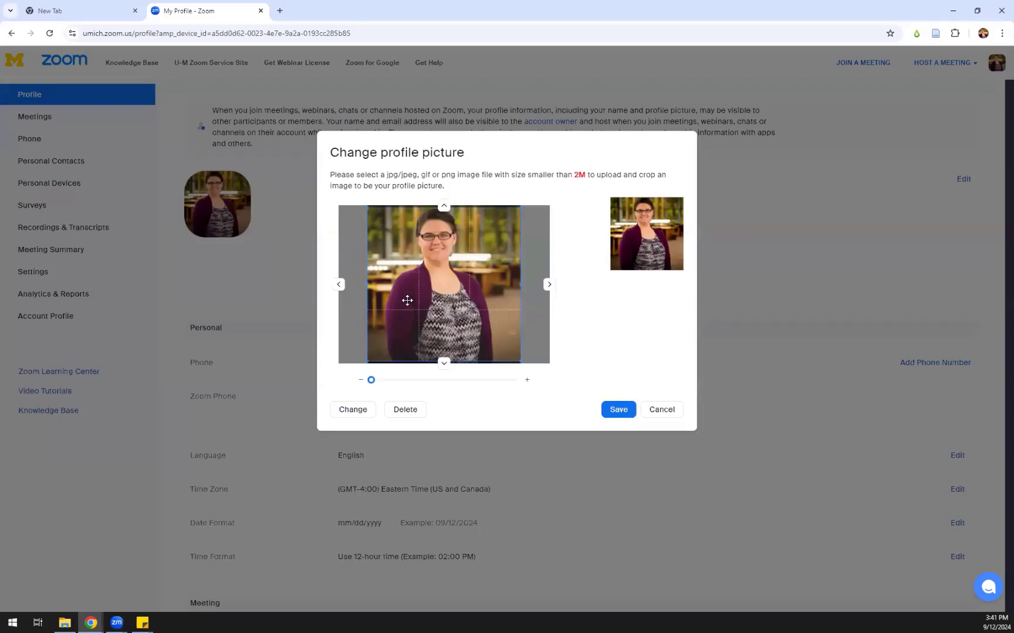
drag(407, 297, 408, 290)
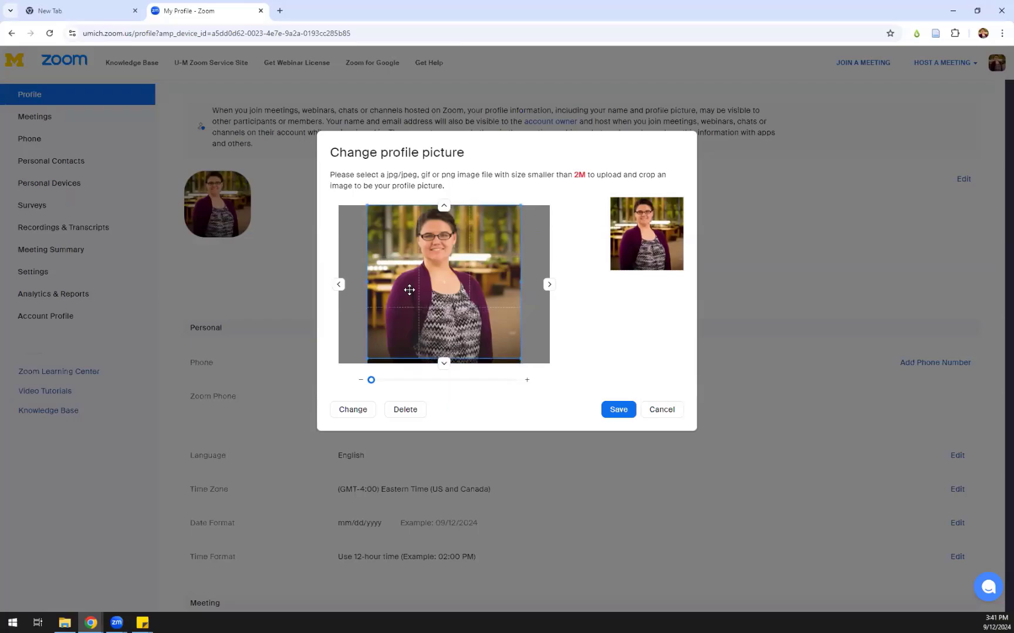
click(624, 416)
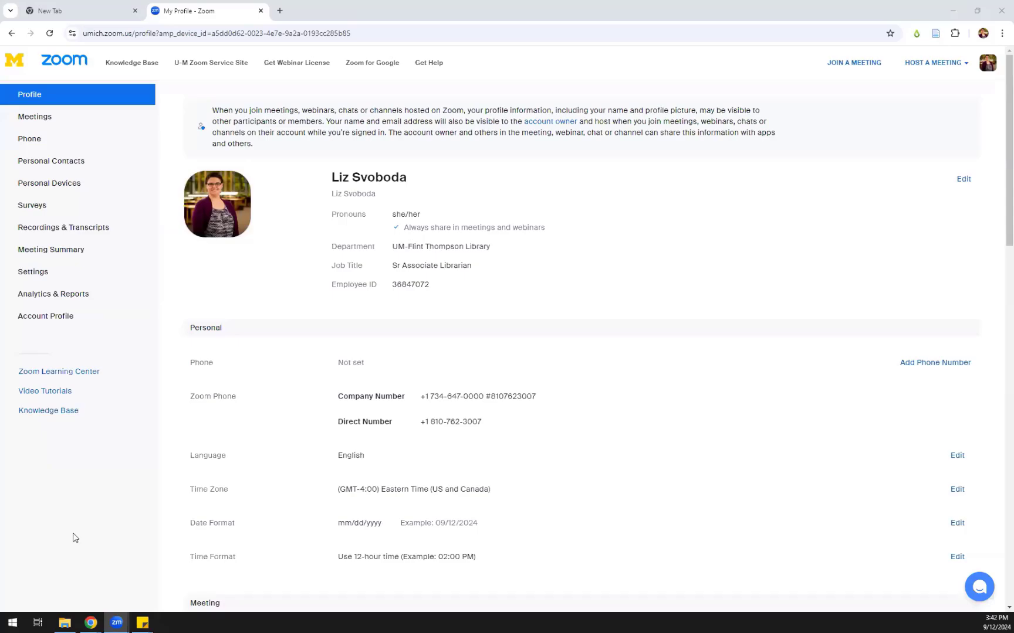
Edit the profile and resave the revealed Personal Link unchanged
click(964, 180)
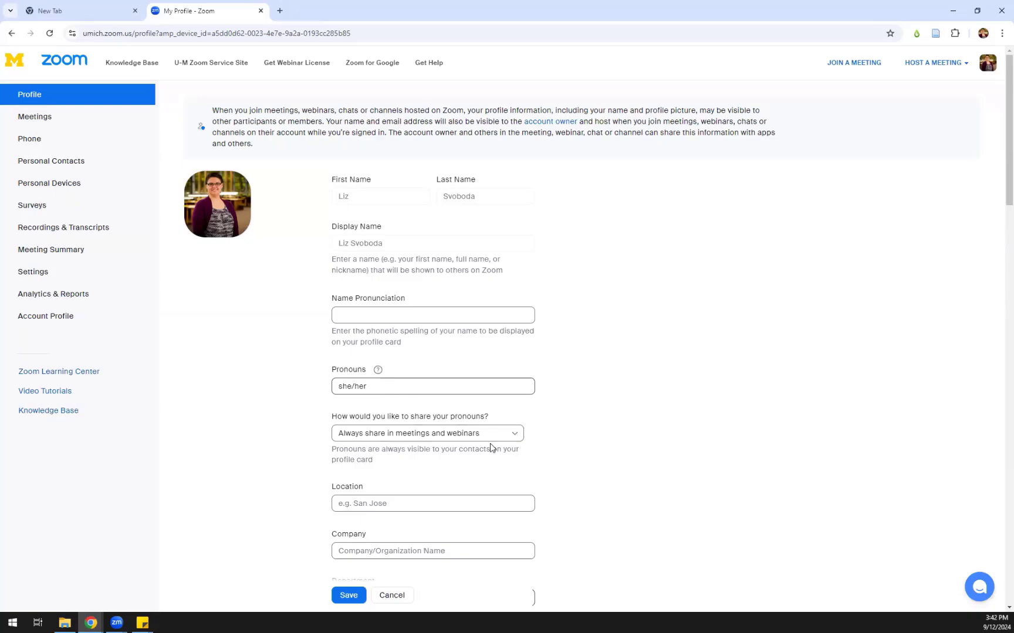
scroll(485, 468, down, 4)
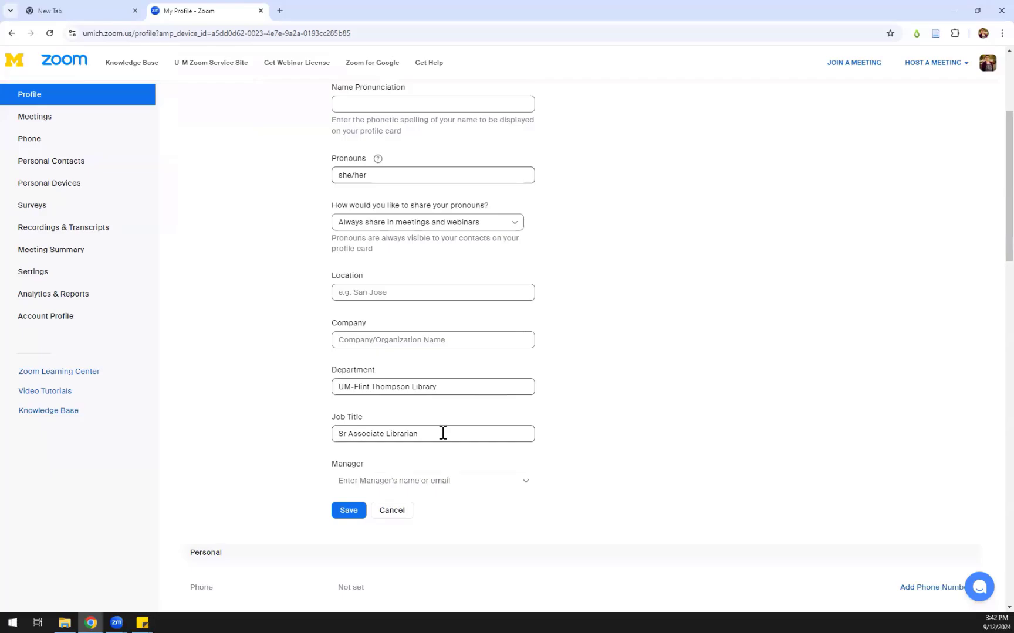
scroll(443, 433, down, 4)
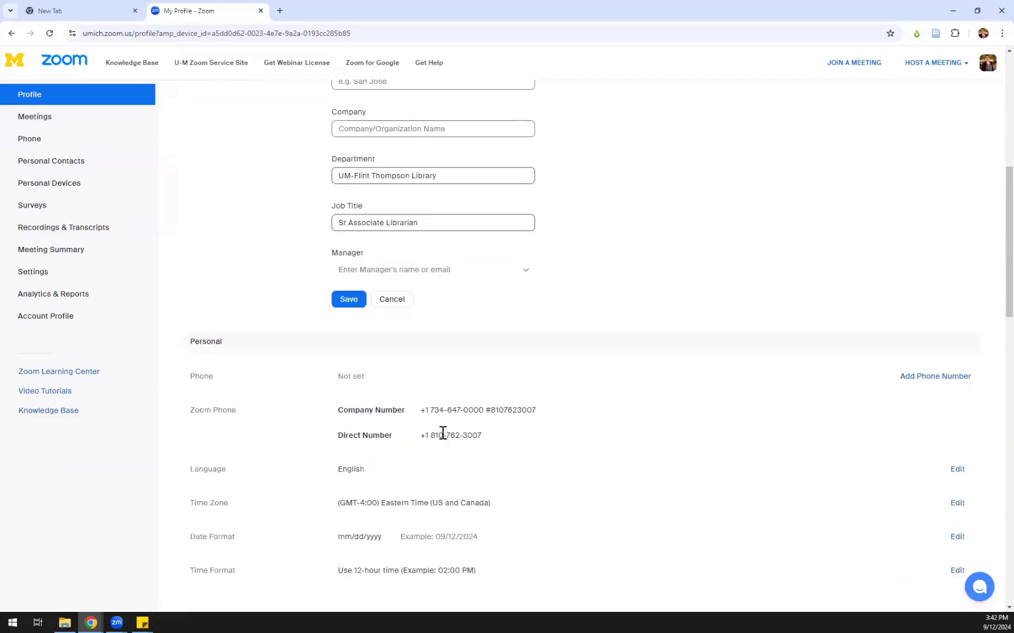
scroll(443, 433, down, 8)
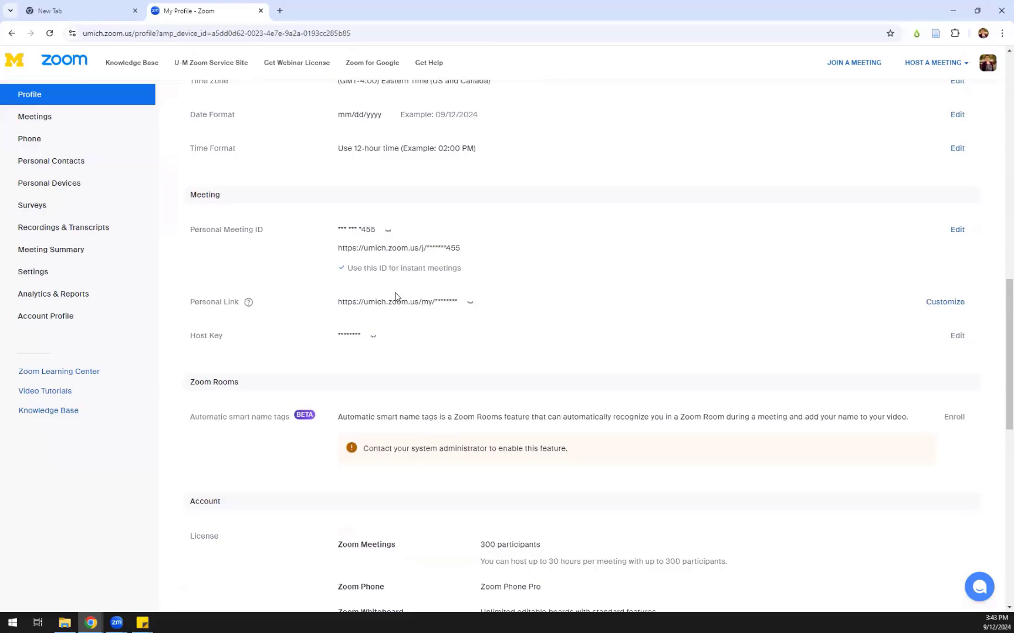
click(467, 304)
click(944, 304)
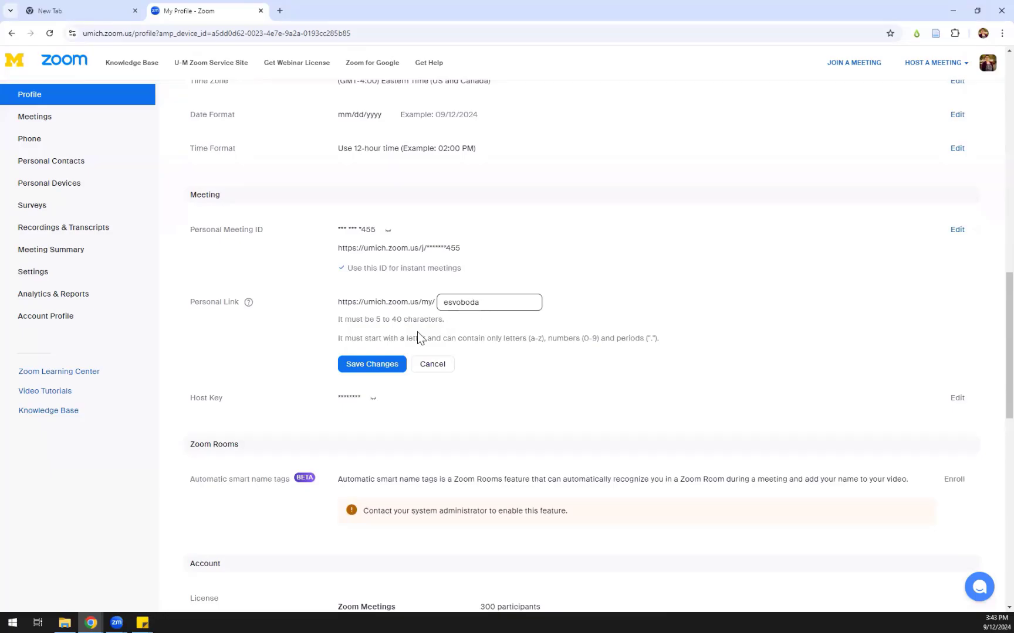
click(375, 369)
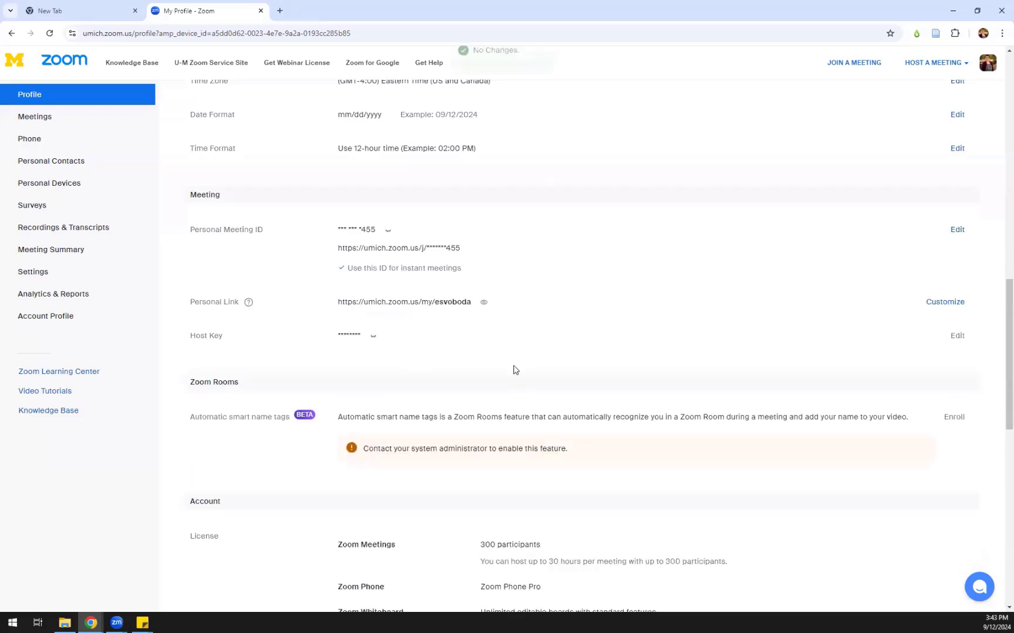
Save the edited profile details, keeping pronouns she/her shown in meetings
scroll(296, 390, up, 15)
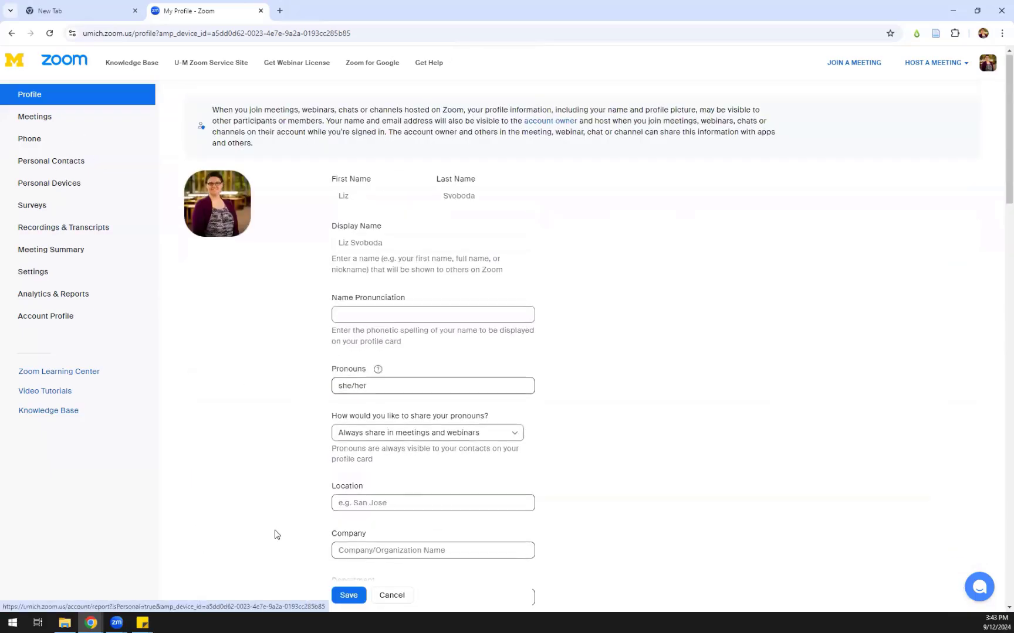
scroll(293, 545, down, 3)
click(349, 563)
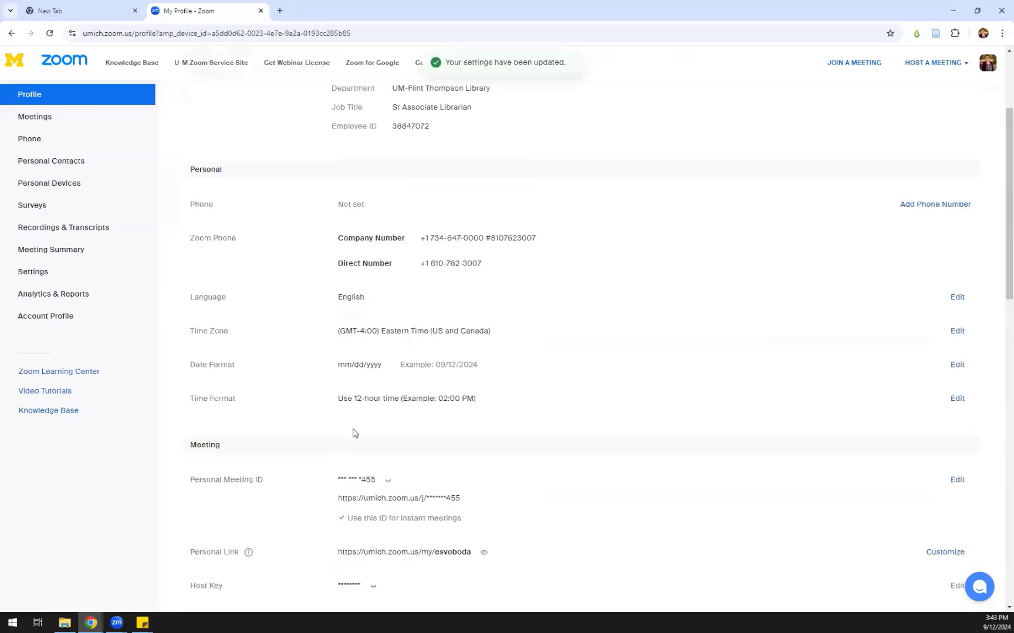
scroll(174, 300, up, 3)
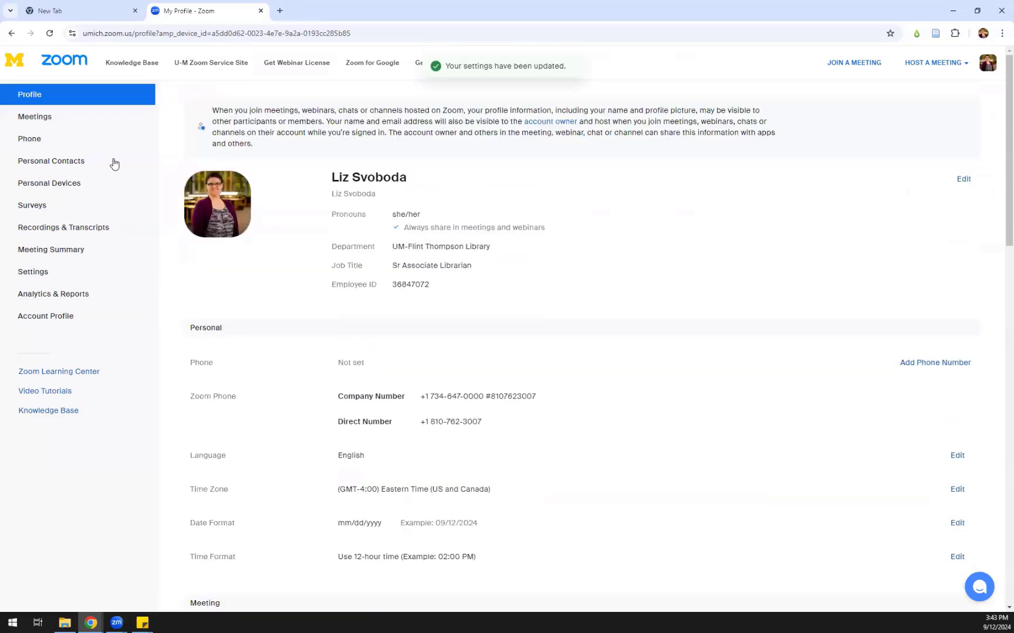
click(45, 277)
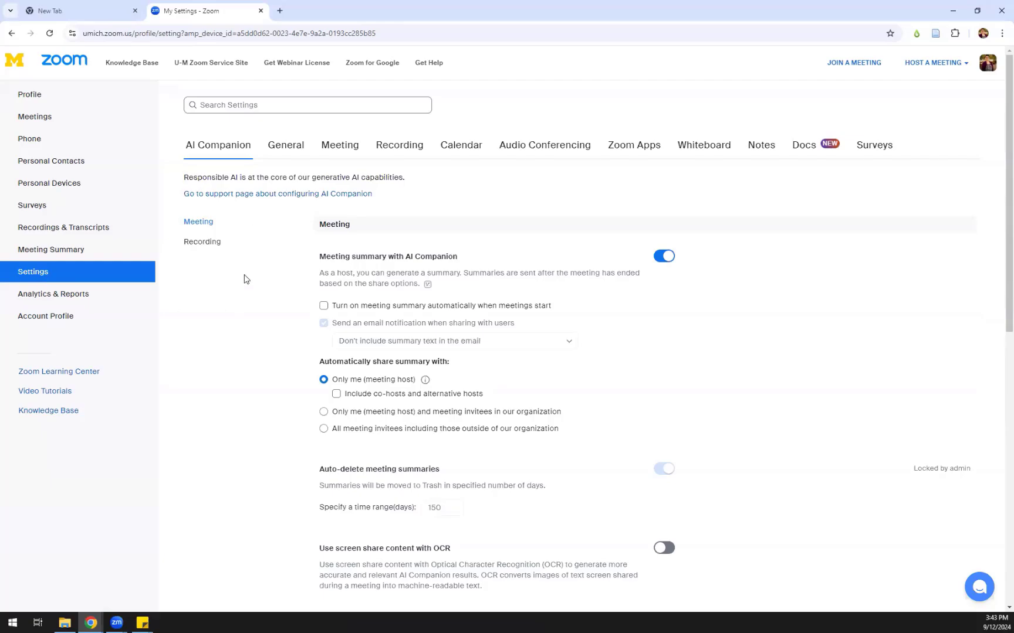
click(350, 153)
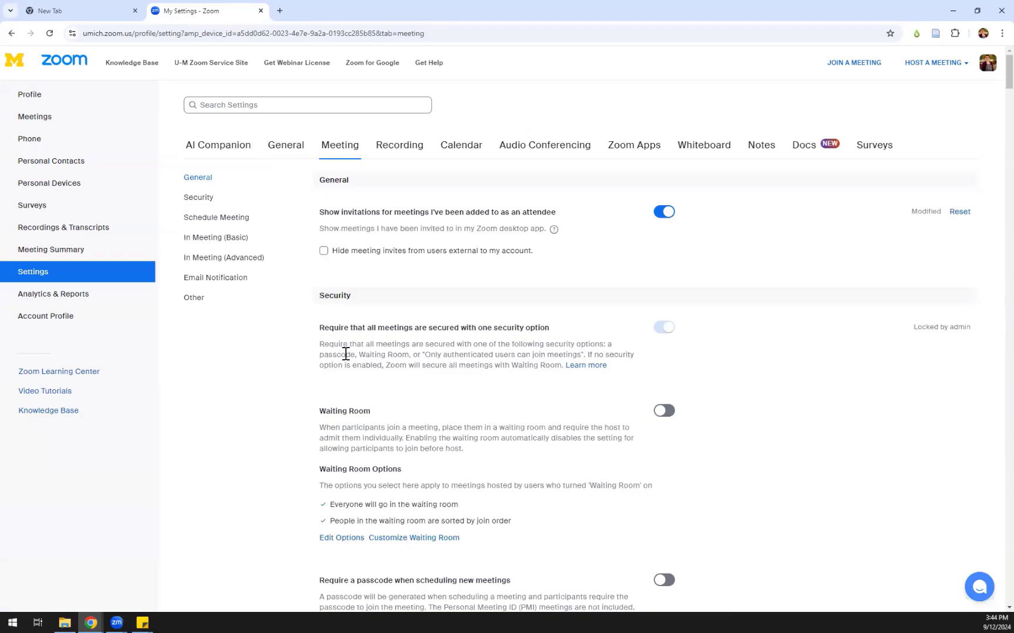
scroll(345, 354, down, 2)
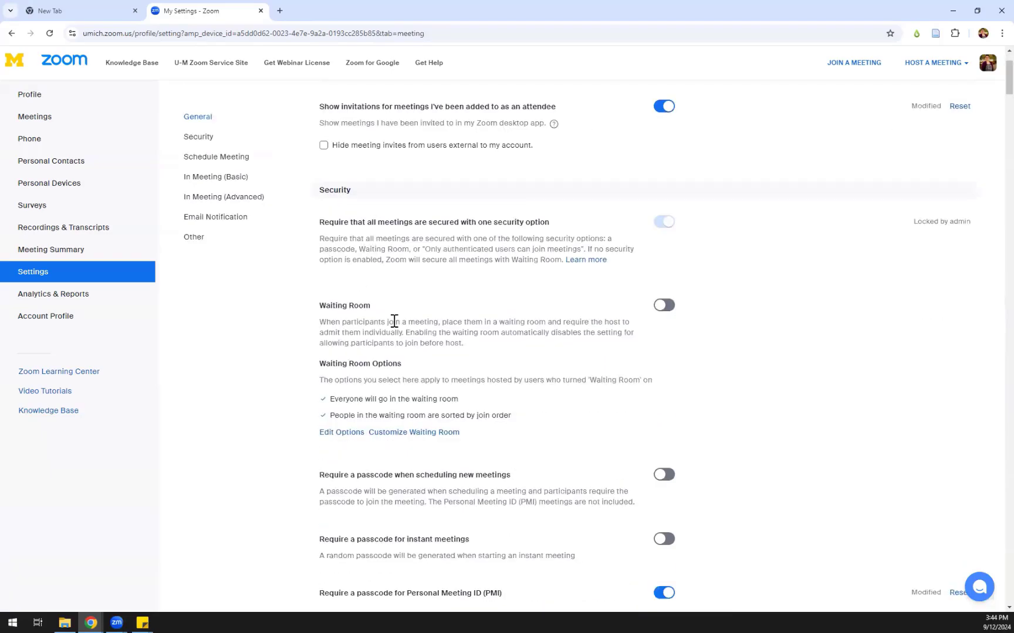
scroll(394, 321, down, 1)
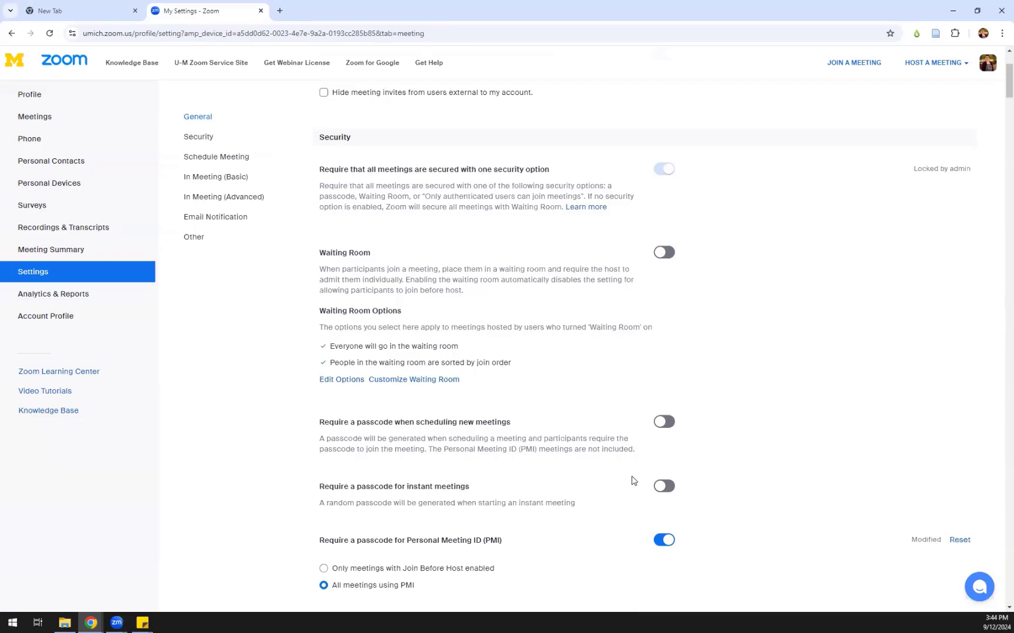
scroll(634, 481, down, 5)
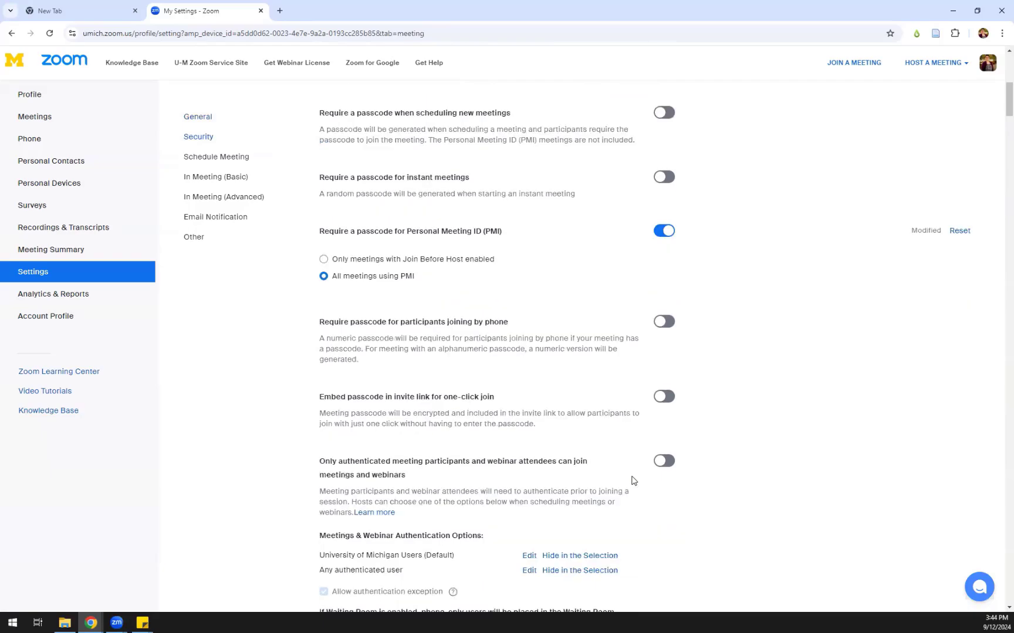
scroll(634, 481, down, 2)
scroll(634, 481, down, 4)
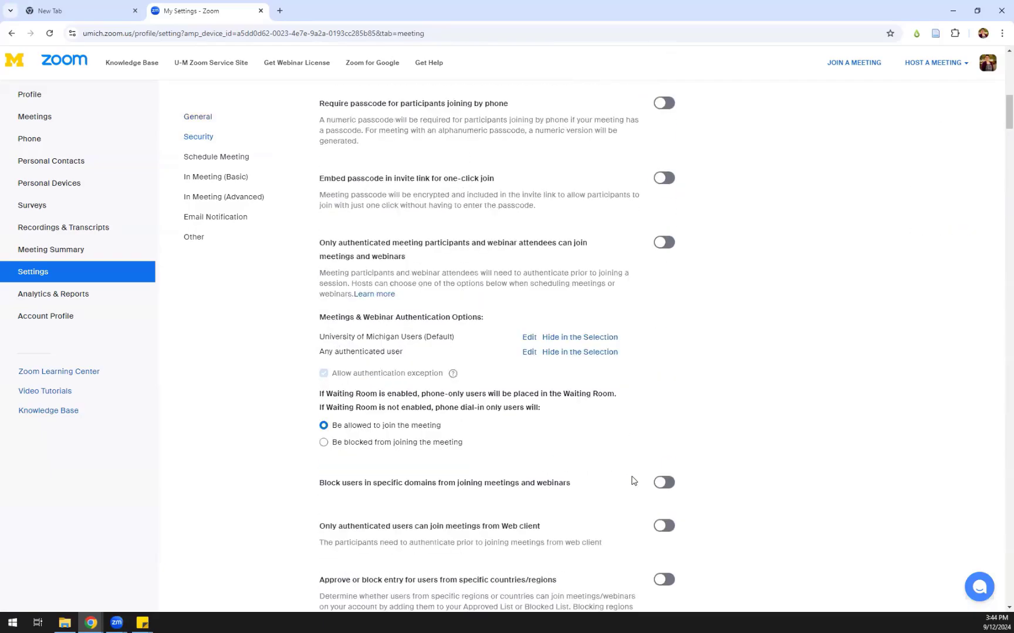
scroll(632, 479, down, 7)
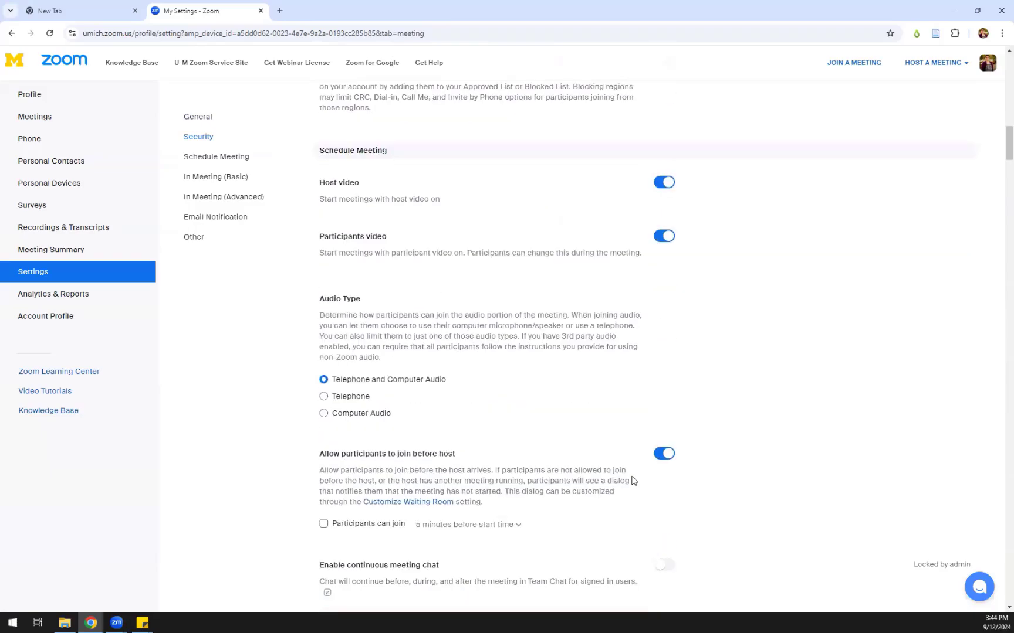
scroll(573, 367, down, 1)
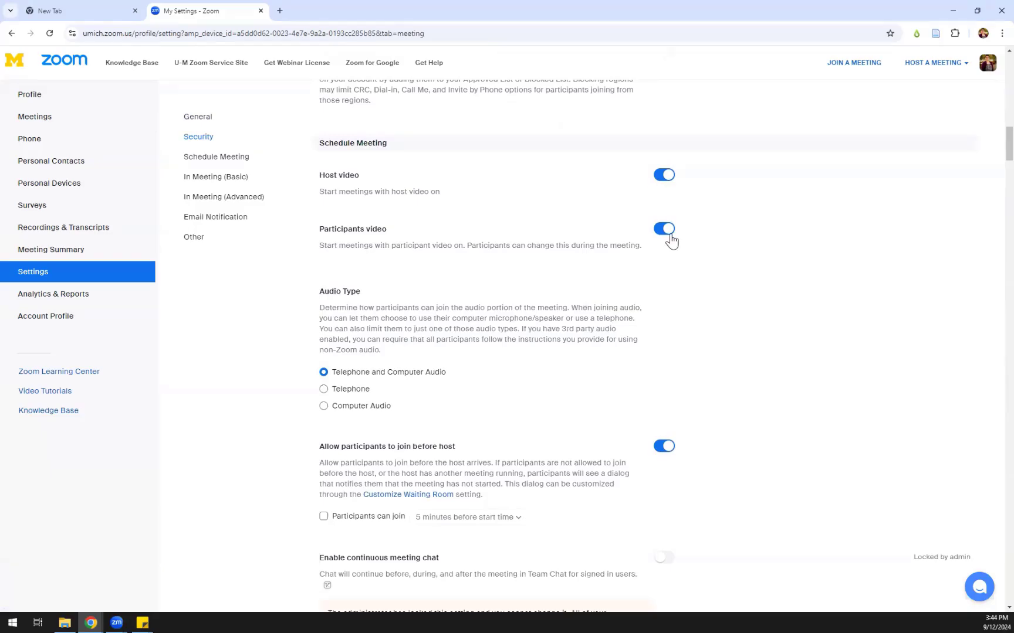
scroll(672, 237, down, 1)
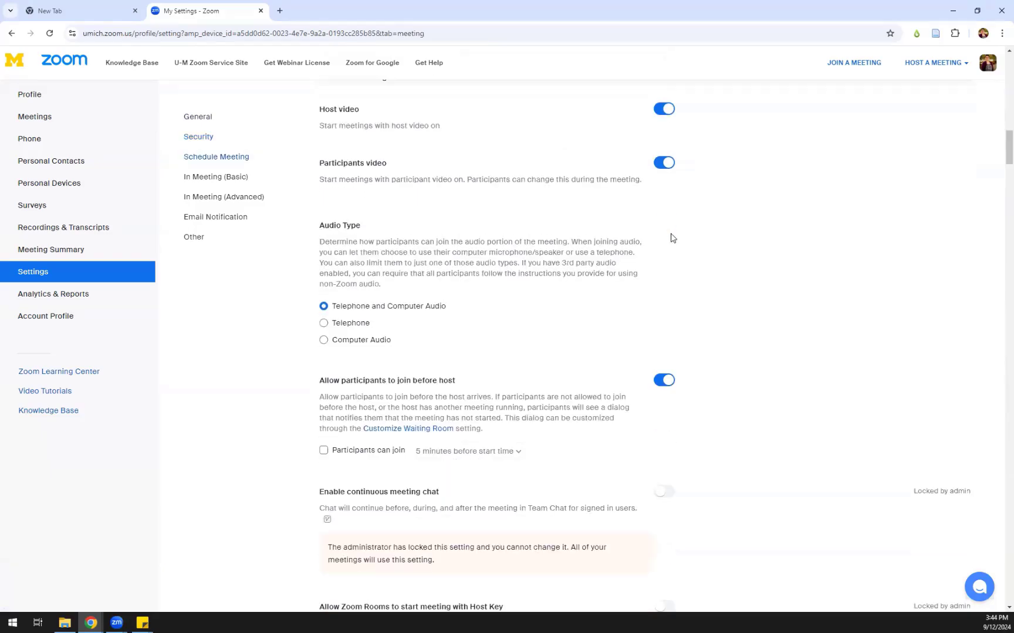
scroll(672, 237, down, 1)
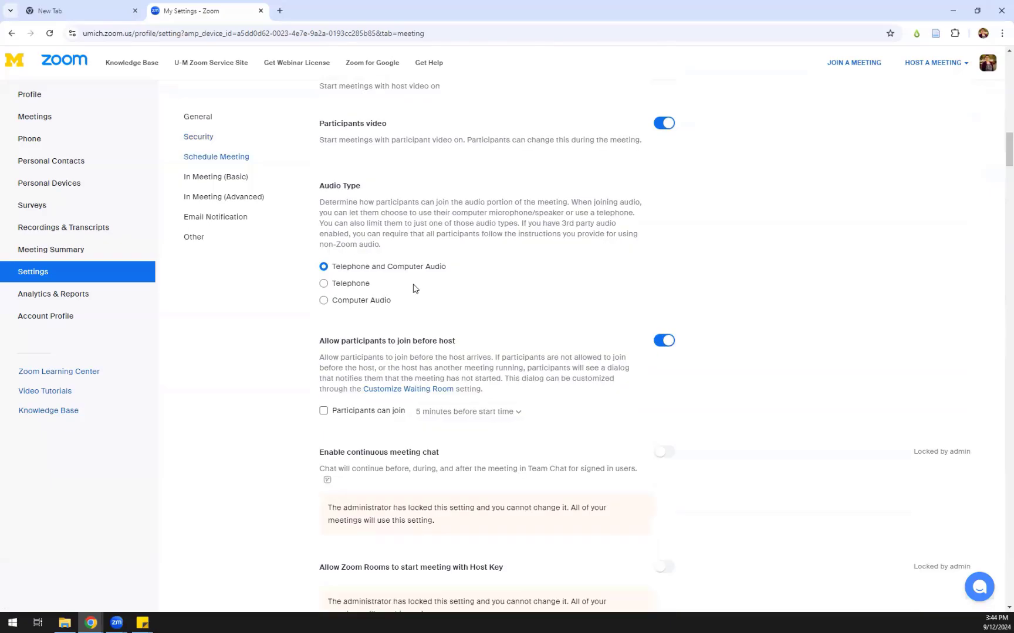
scroll(415, 289, down, 7)
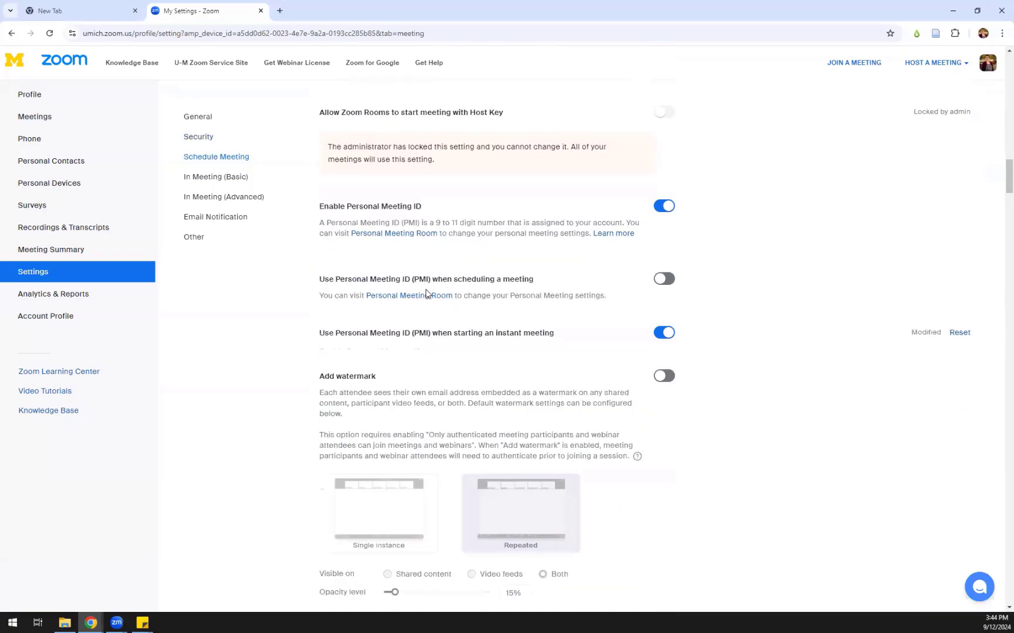
scroll(429, 294, down, 2)
scroll(429, 293, down, 5)
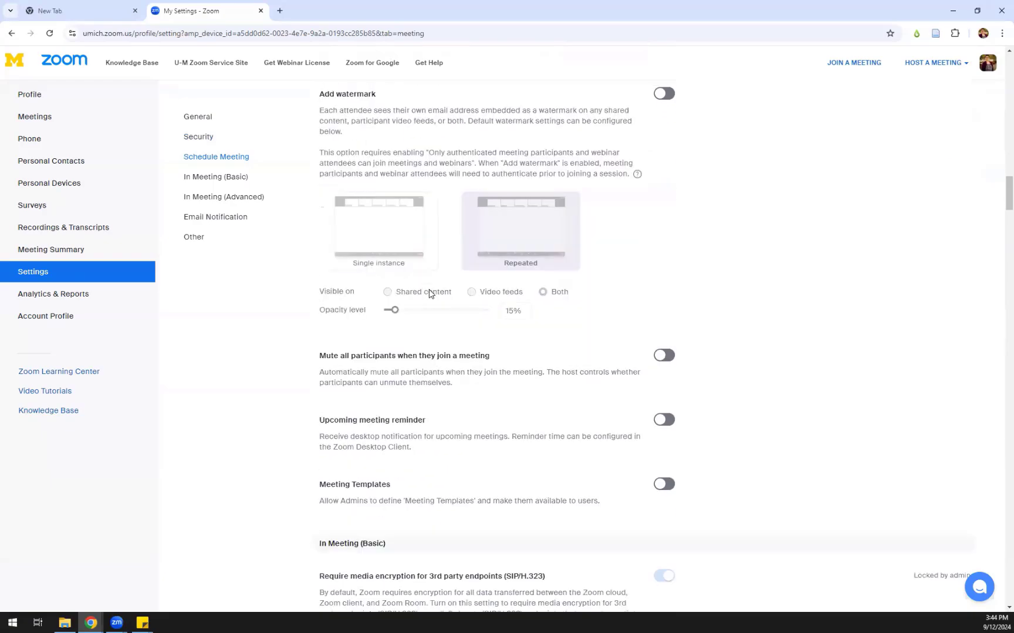
scroll(378, 278, down, 4)
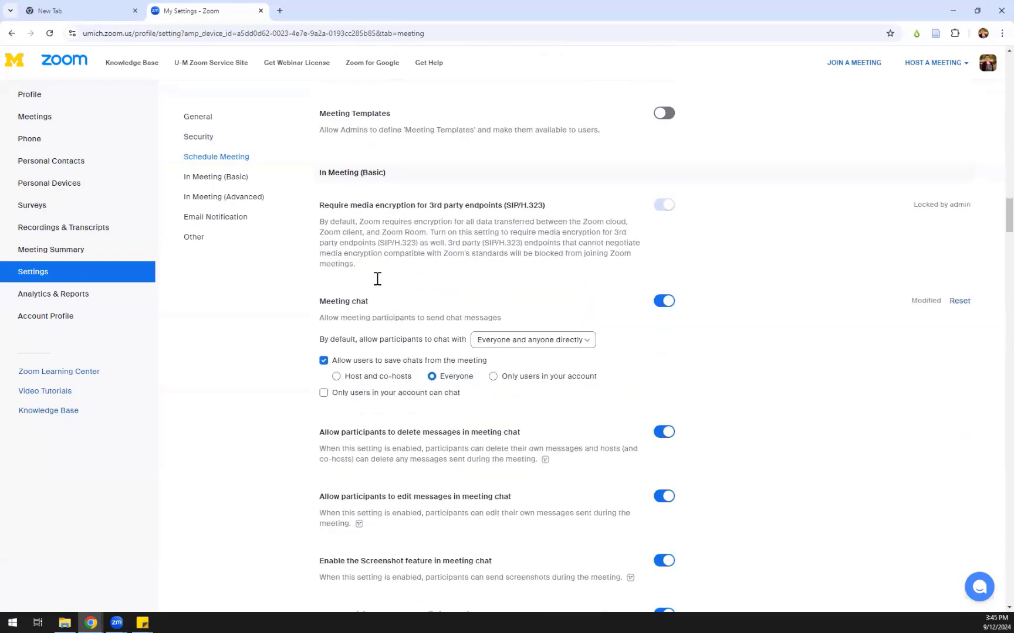
scroll(290, 321, down, 1)
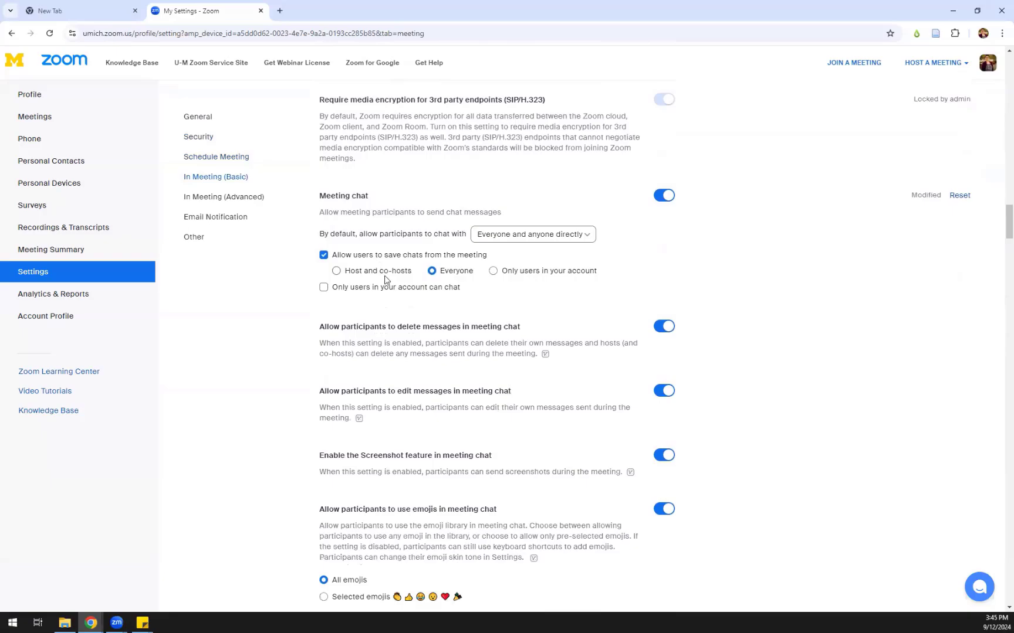
scroll(385, 279, down, 1)
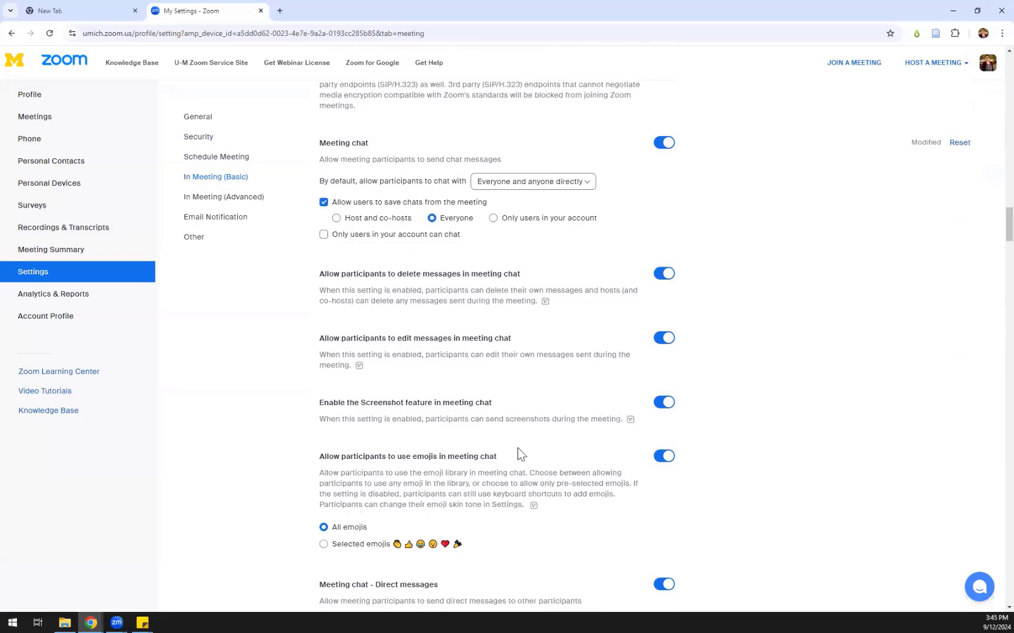
scroll(519, 453, down, 1)
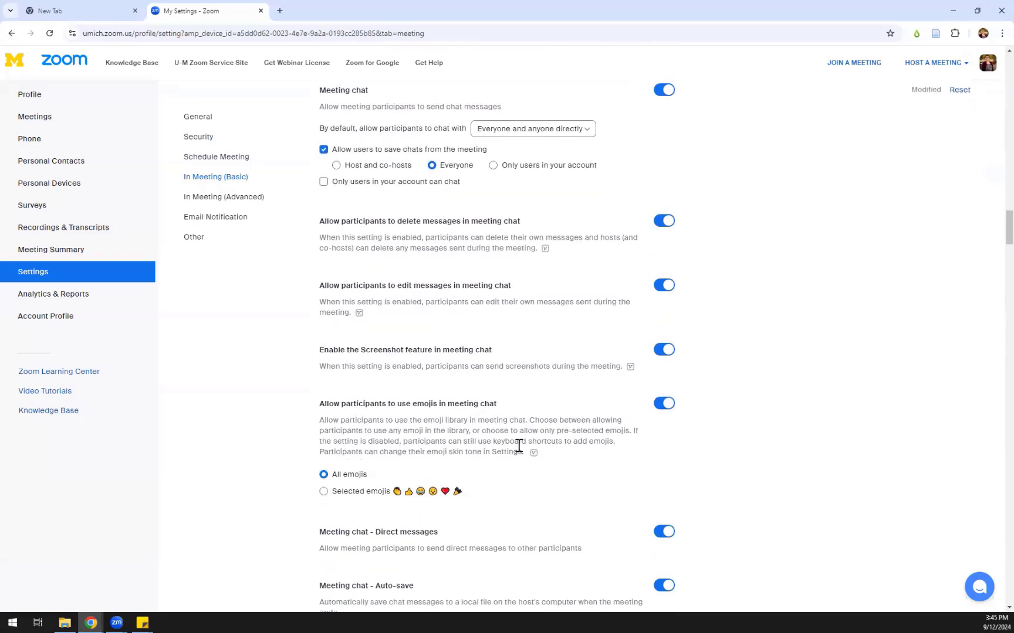
scroll(519, 447, down, 1)
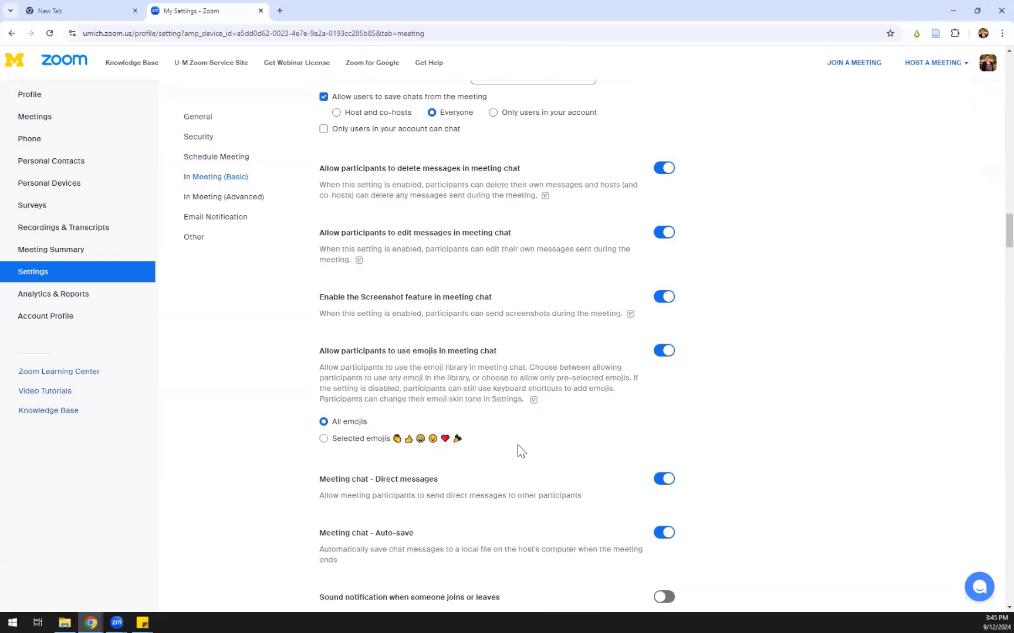
scroll(518, 449, down, 4)
scroll(518, 446, down, 1)
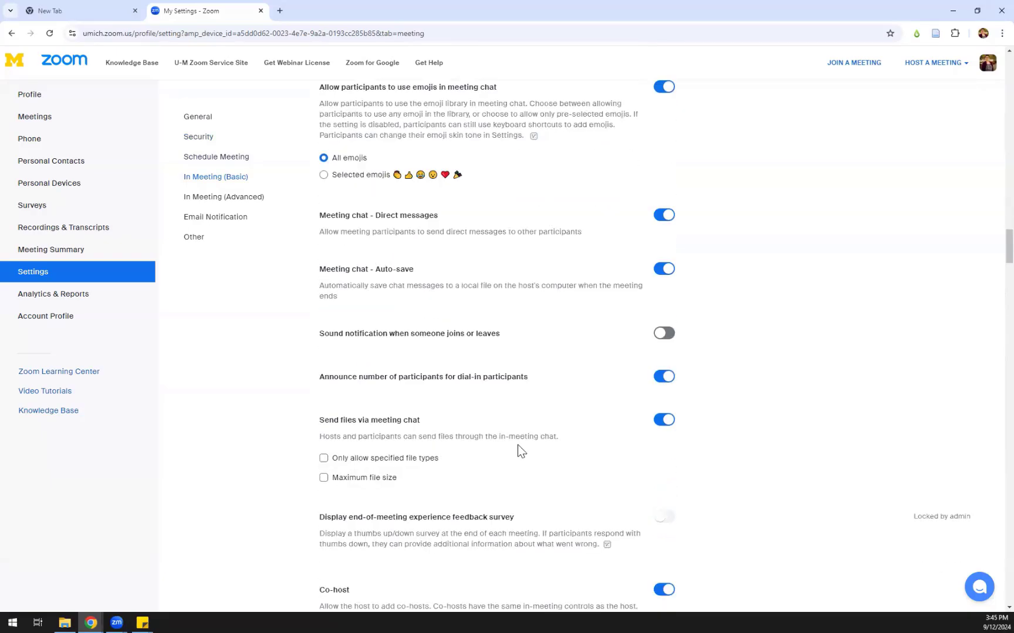
scroll(518, 445, down, 3)
scroll(519, 445, down, 2)
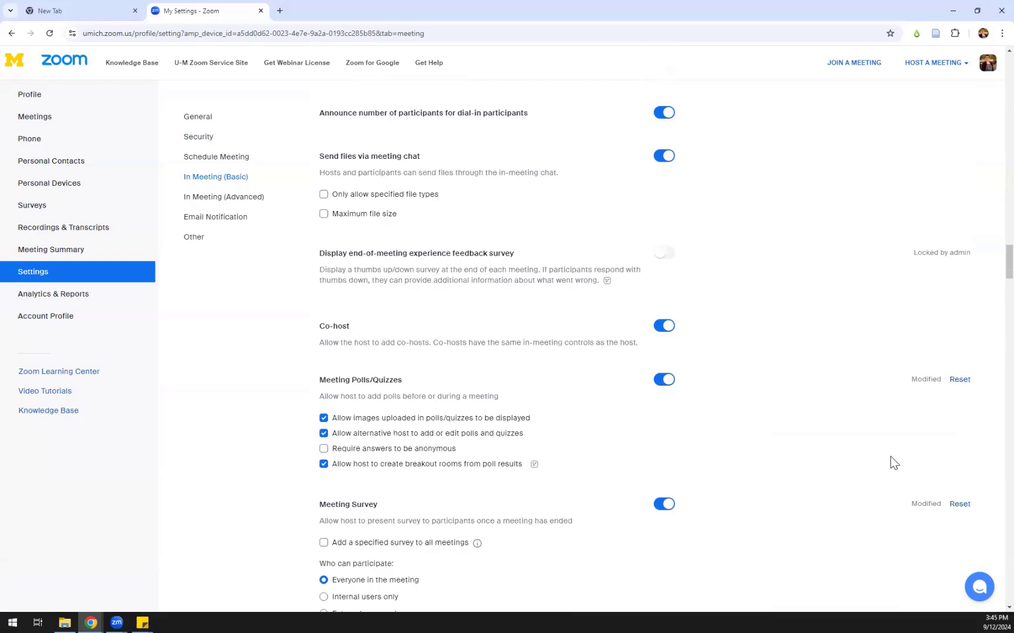
drag(1008, 256, 1008, 62)
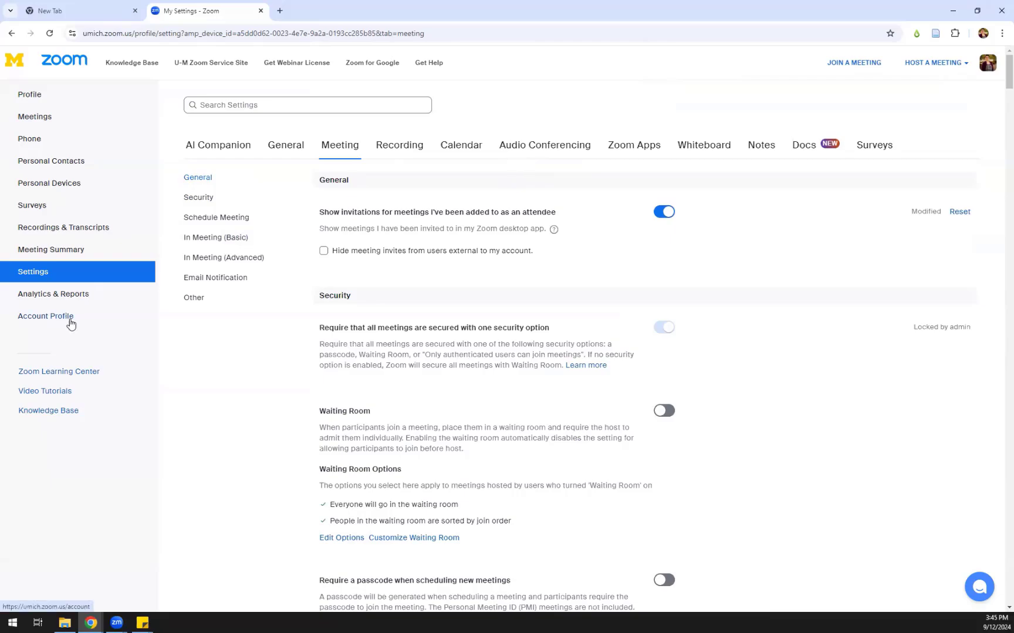
Go from Profile to Meetings to list the four upcoming recurring meetings
click(33, 99)
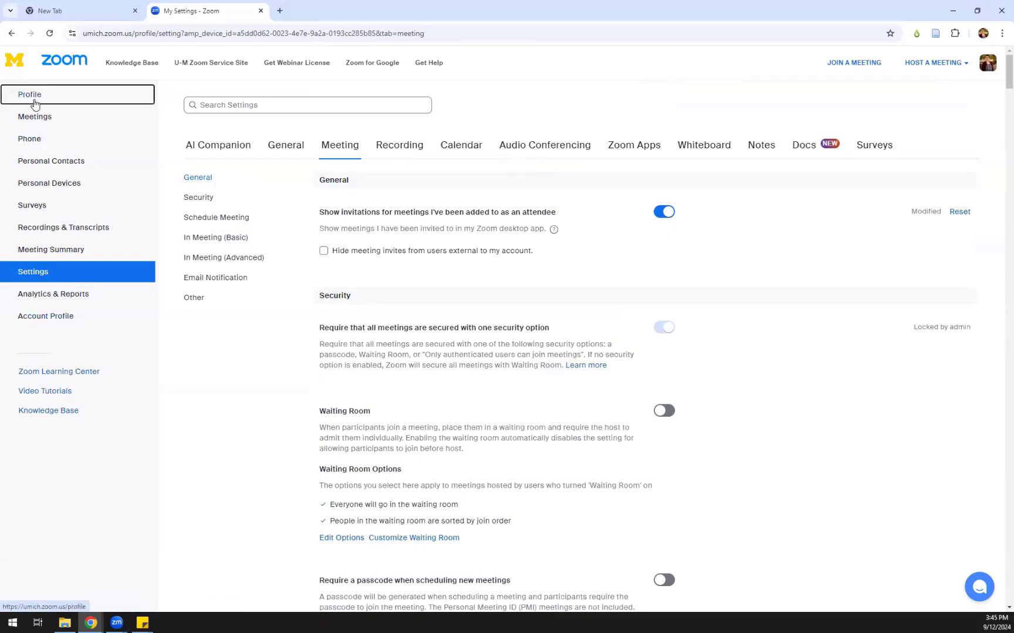
click(42, 120)
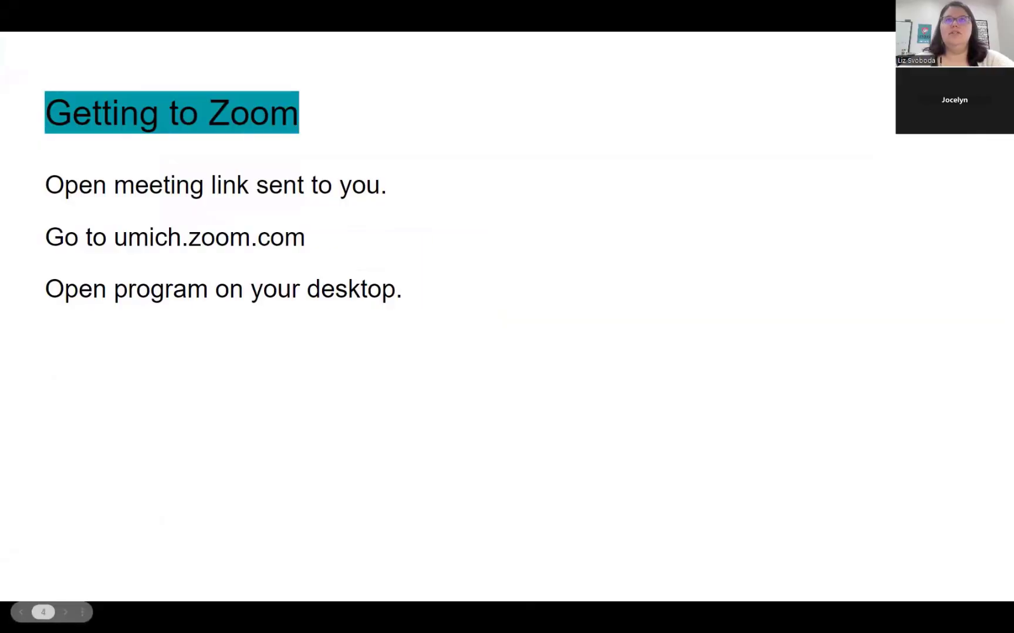
Switch to the Zoom desktop app, move its Home window up-left and enlarge it
key(alt+Tab)
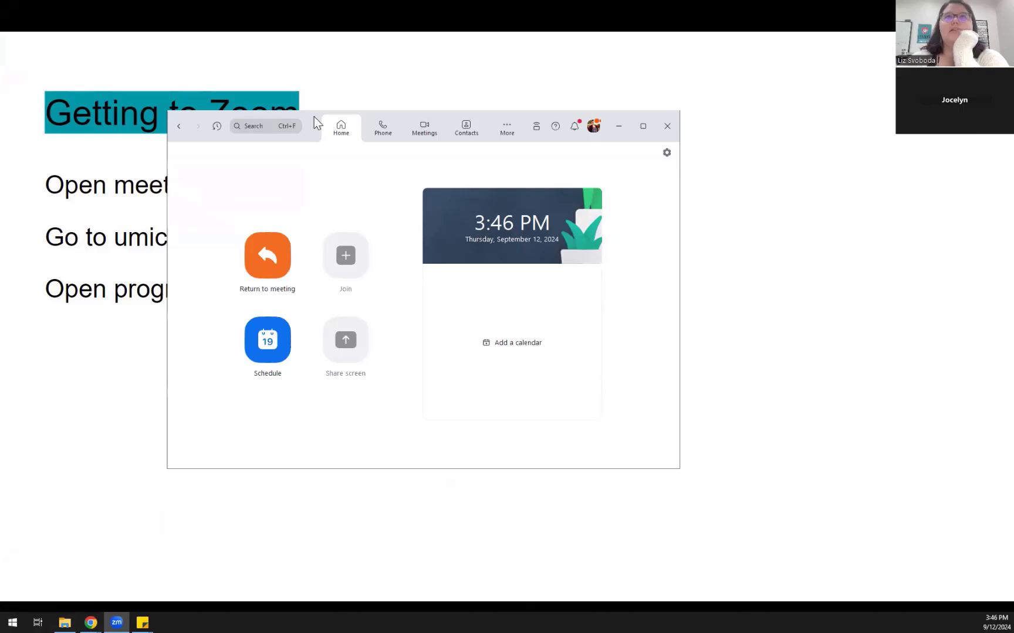
drag(314, 120, 185, 77)
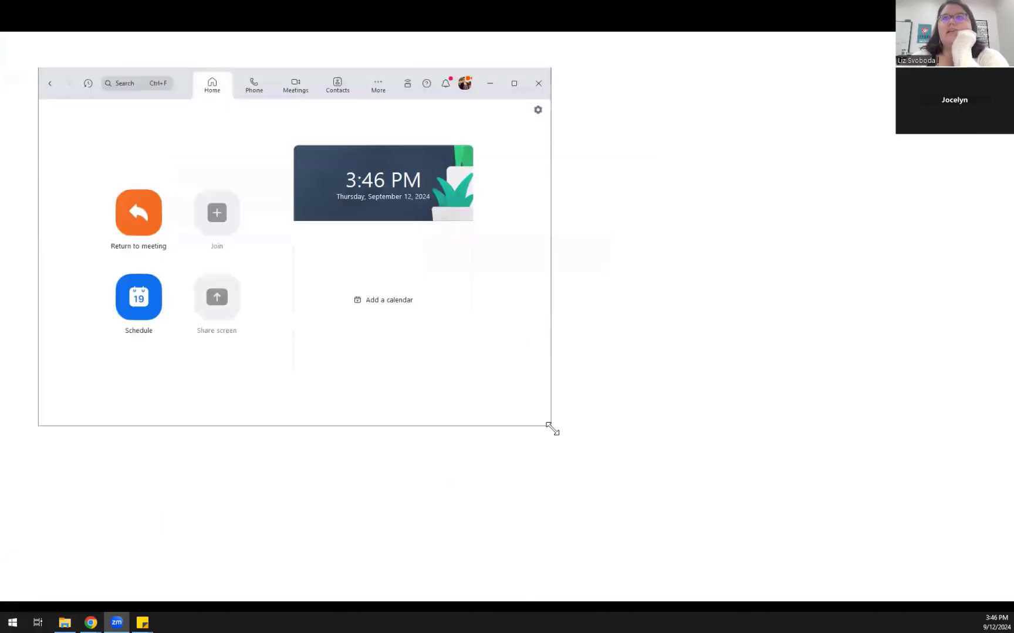
drag(552, 429, 803, 537)
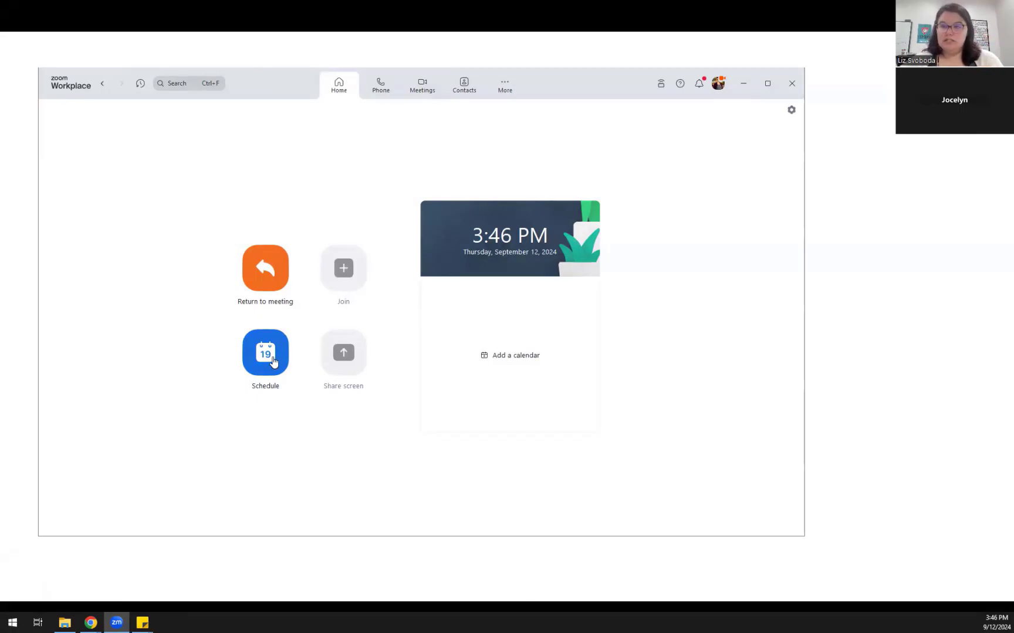
Start scheduling a new meeting with the topic 'Library Meeting'
click(273, 362)
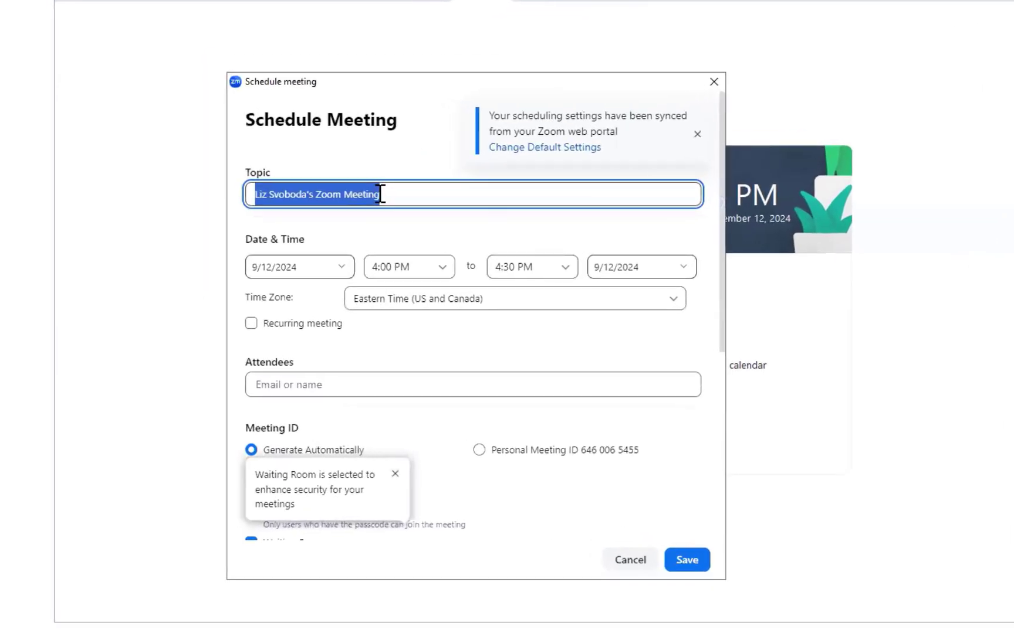
text(Librayr)
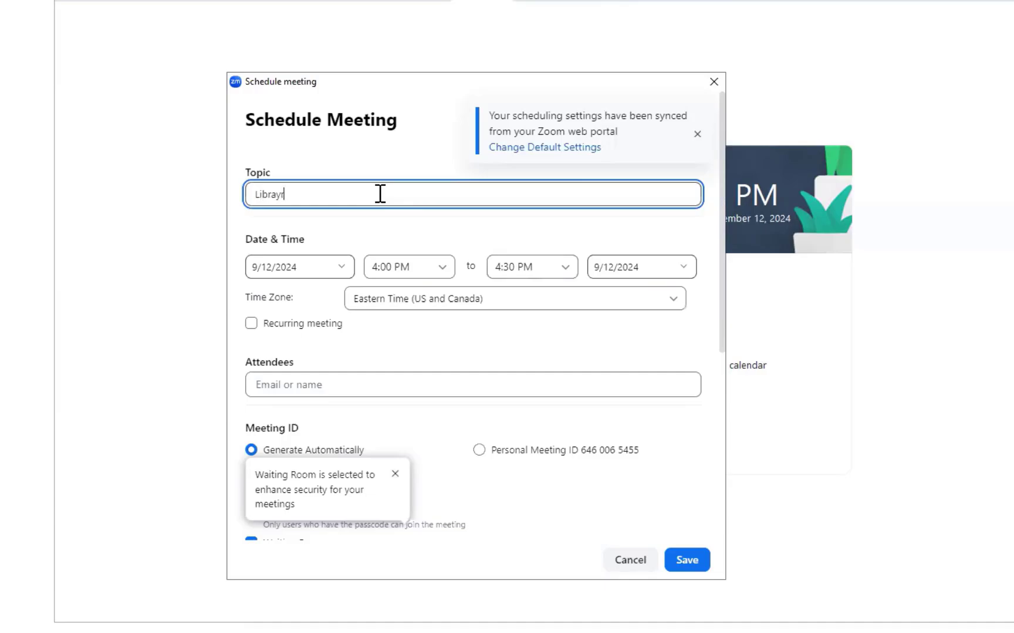
key(BackSpace)
key(BackSpace)
text(ry Meeting)
Set the meeting for 9/13/2024 from 1:00 PM to 1:30 PM
click(341, 269)
click(427, 346)
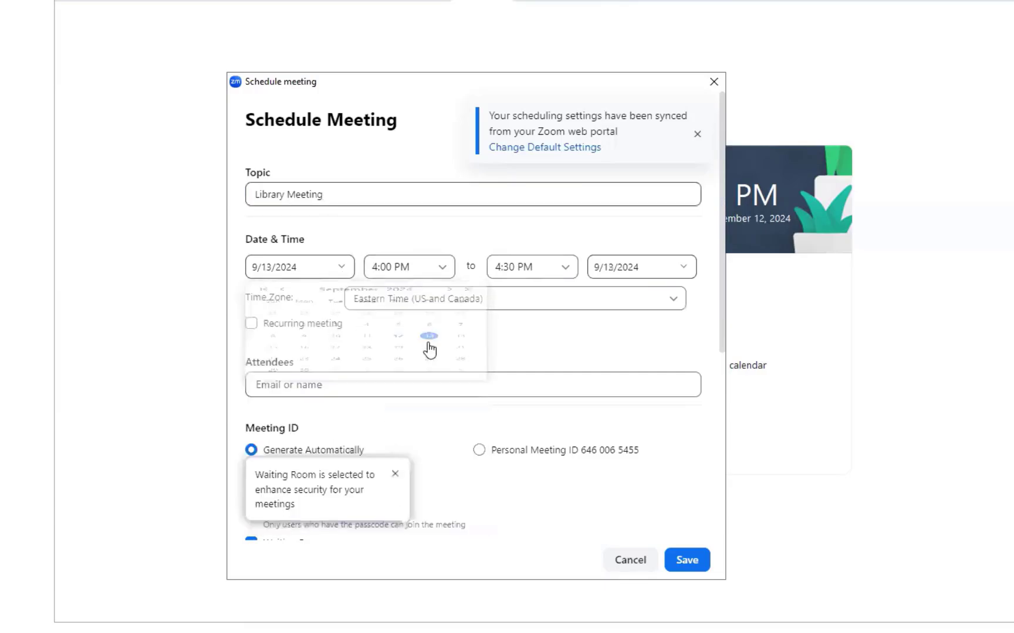
click(431, 267)
scroll(413, 381, up, 2)
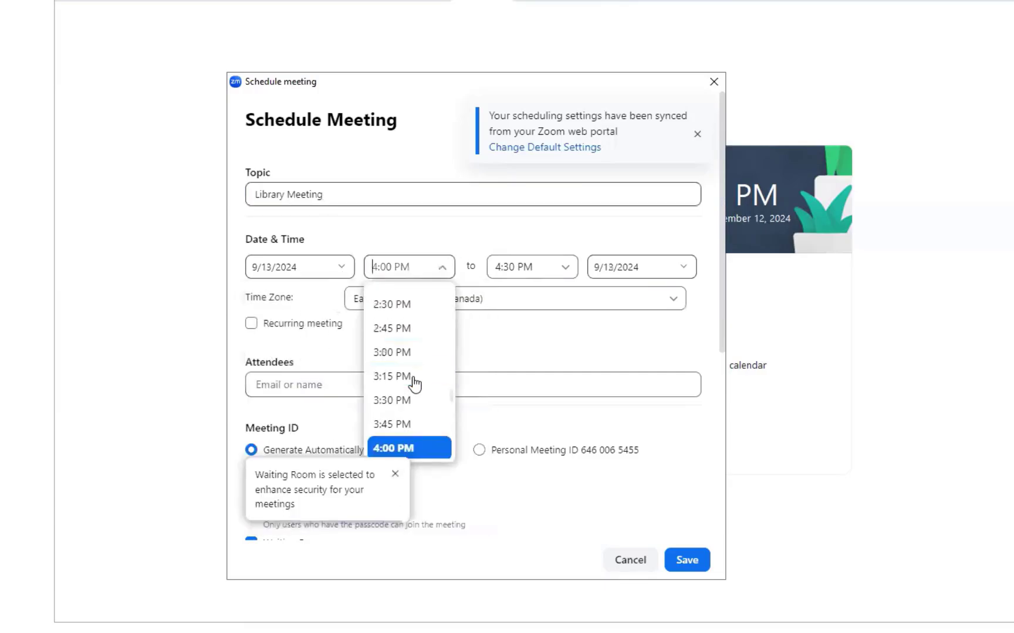
scroll(414, 385, up, 3)
click(407, 313)
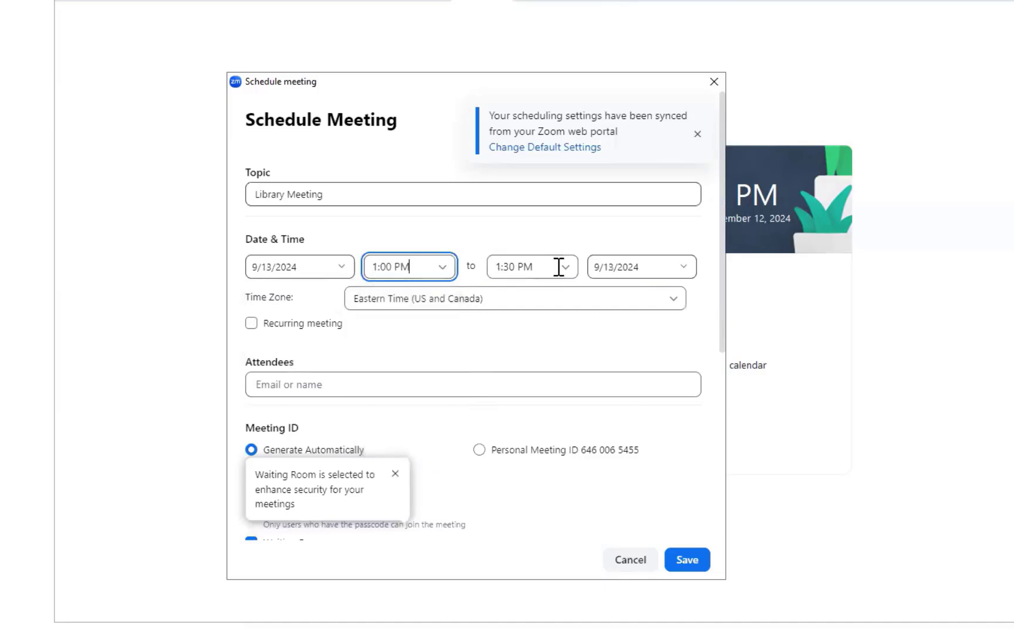
click(558, 267)
click(384, 288)
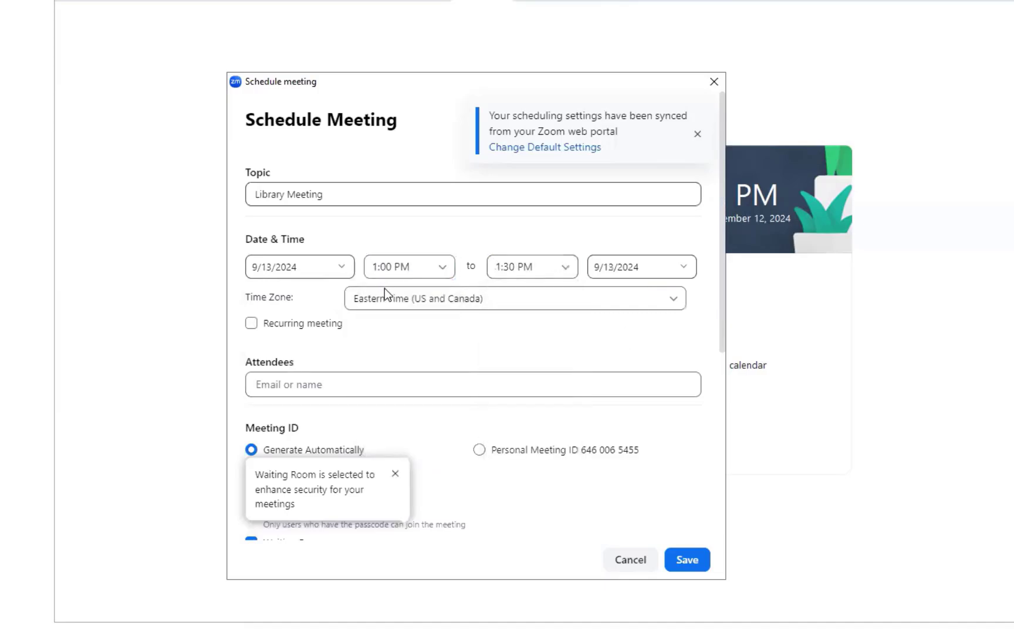
scroll(320, 286, down, 2)
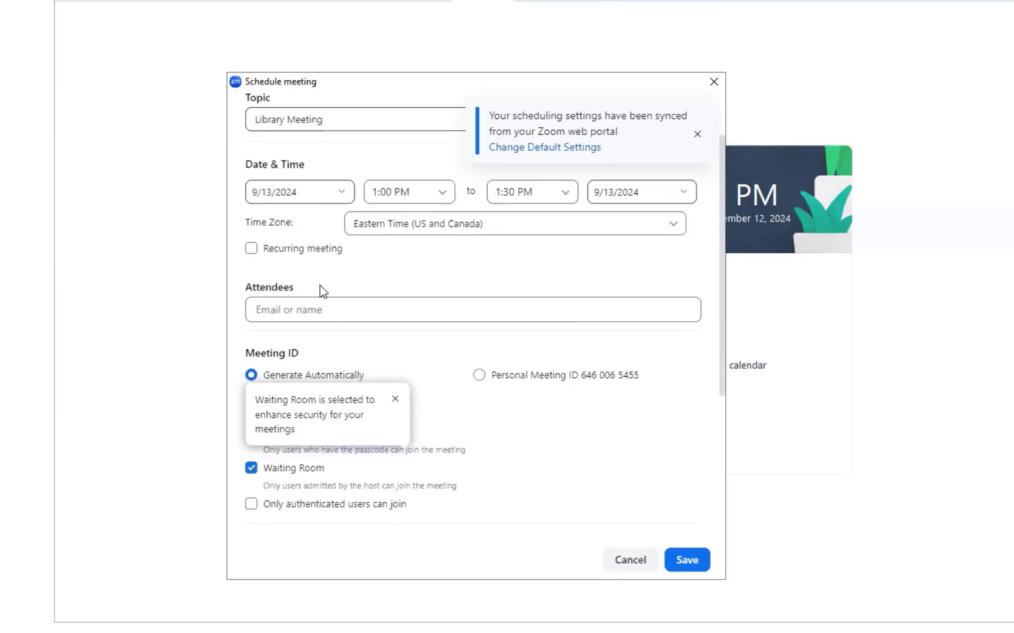
Add two attendees by e-mail address and dismiss the waiting room security tip
click(303, 309)
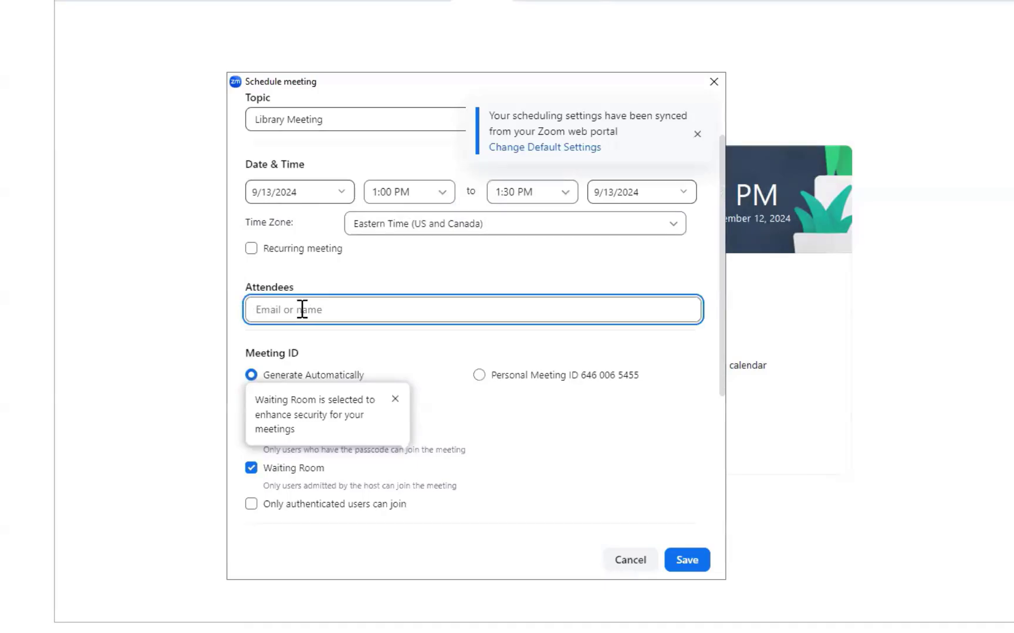
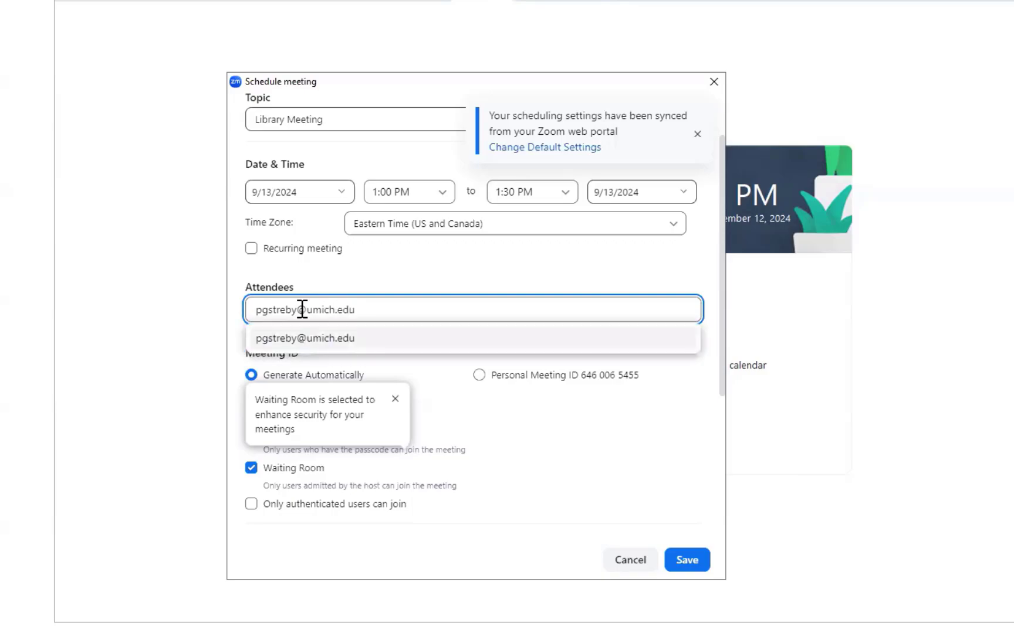
click(313, 341)
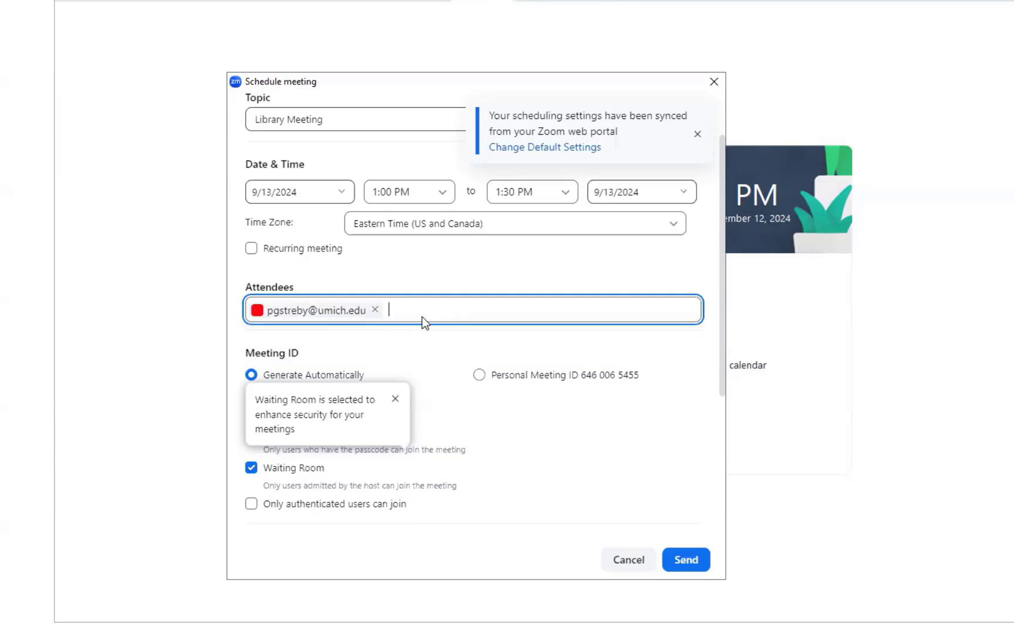
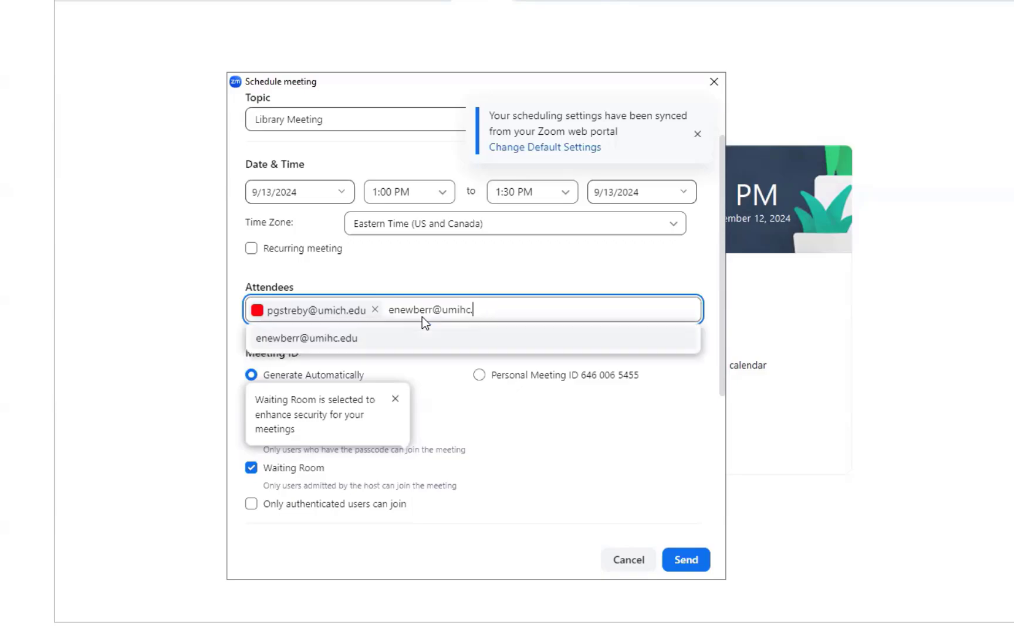
click(422, 341)
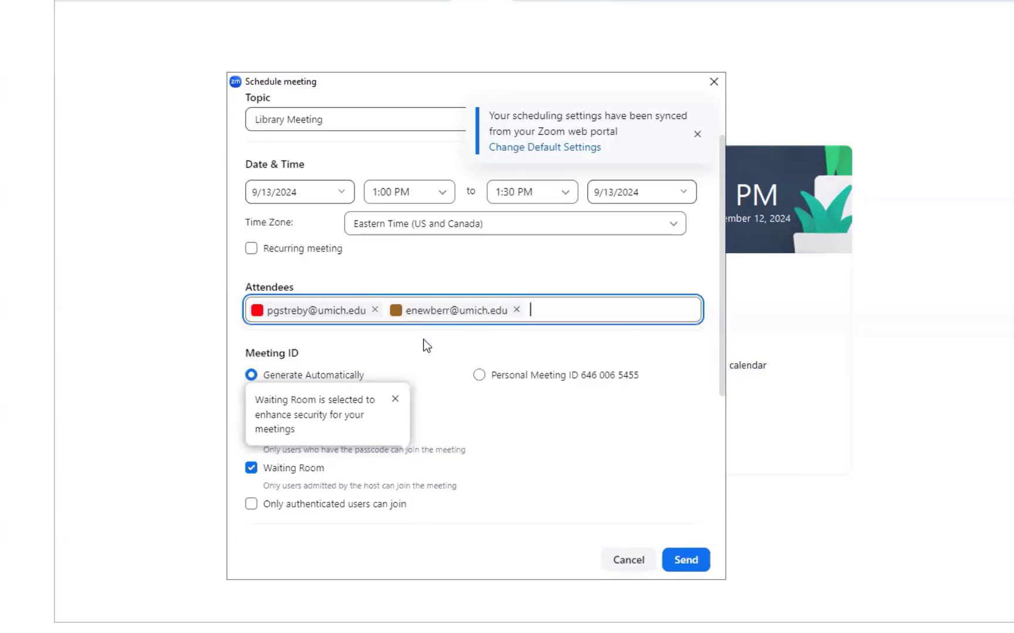
click(397, 401)
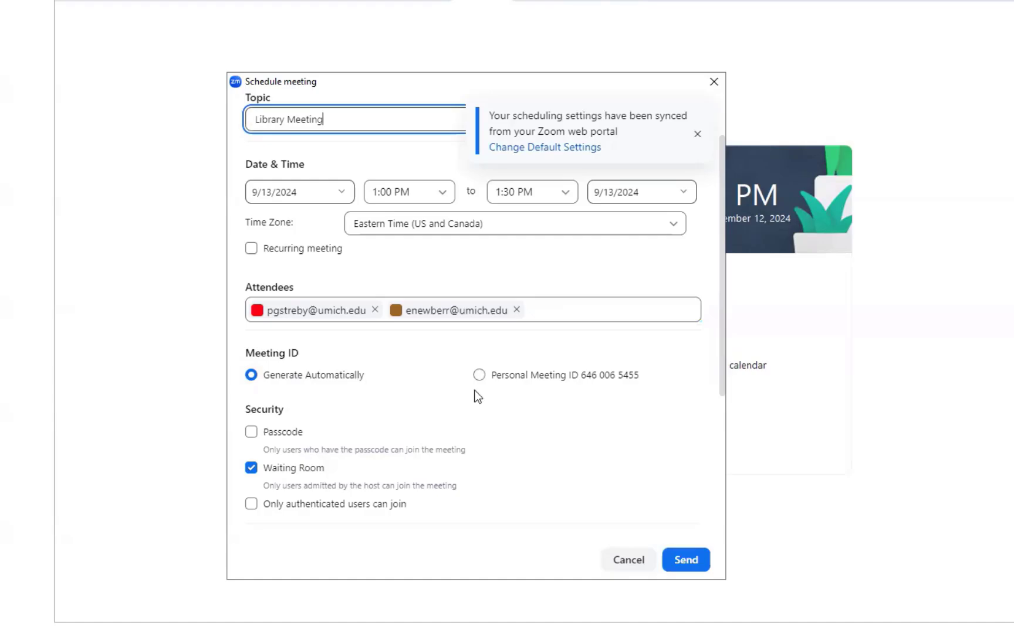
Expand Advanced Options and choose Google Calendar for the meeting
scroll(332, 439, down, 4)
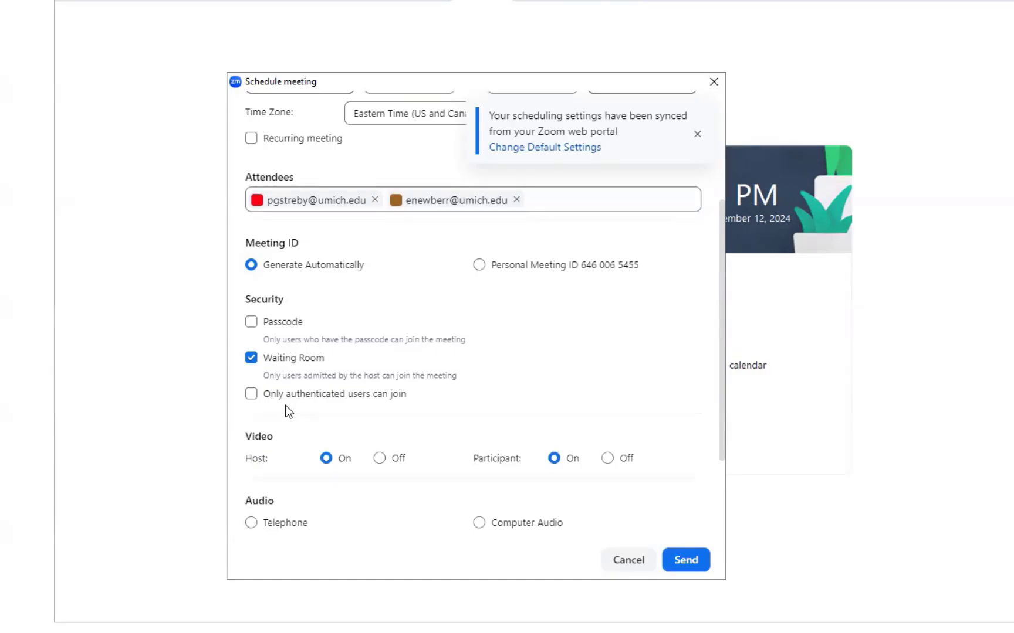
scroll(285, 406, down, 2)
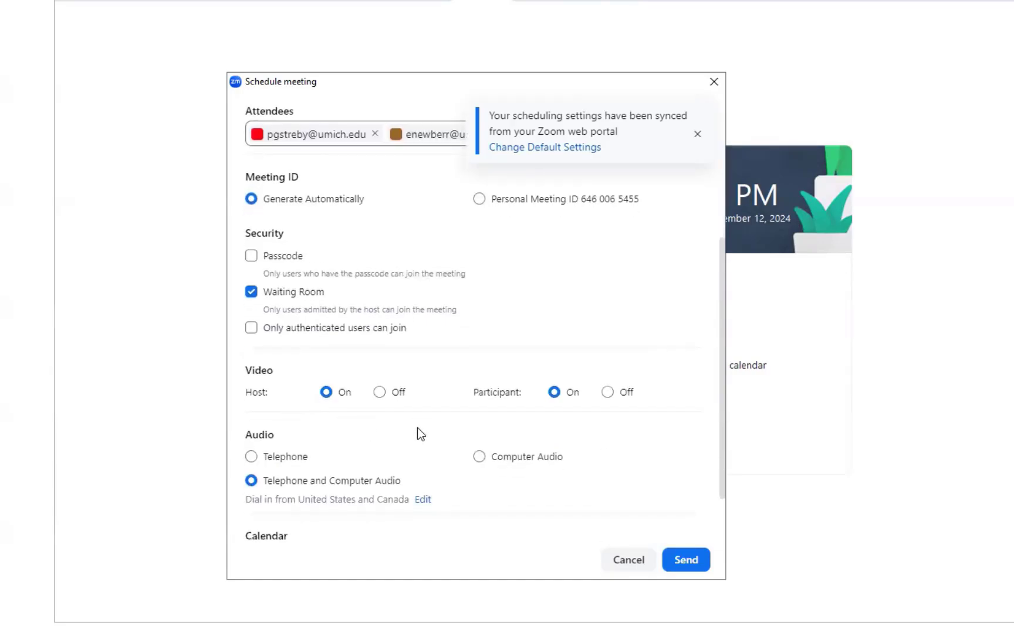
scroll(417, 428, down, 1)
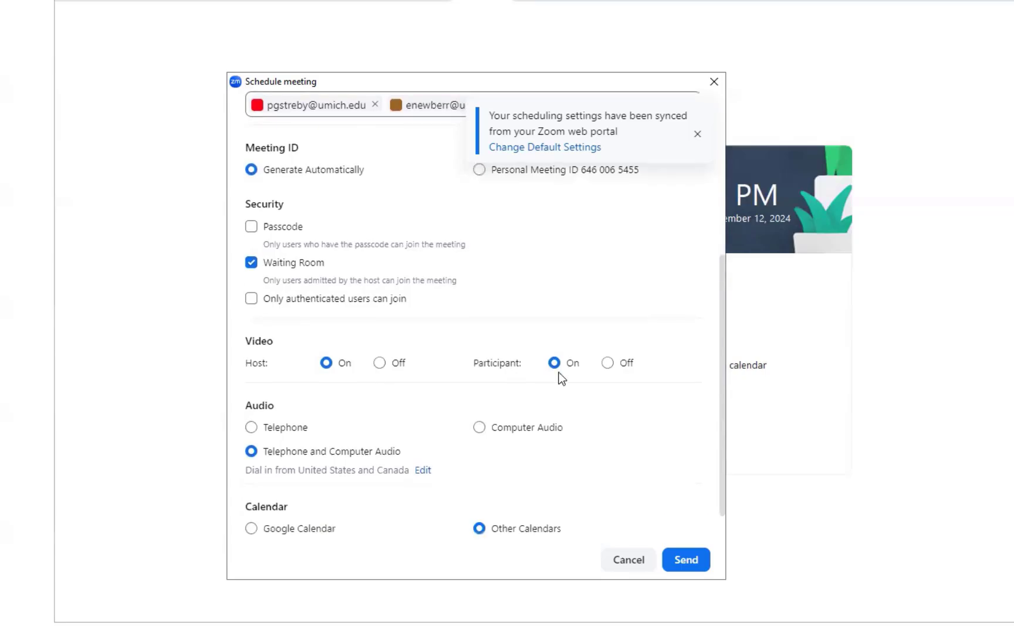
scroll(415, 449, down, 1)
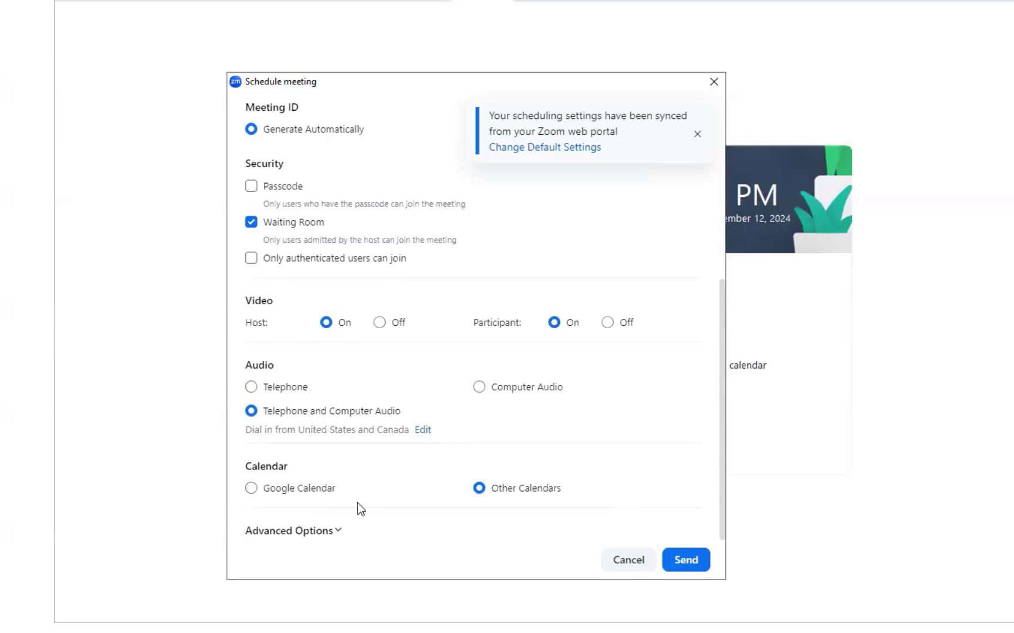
click(311, 530)
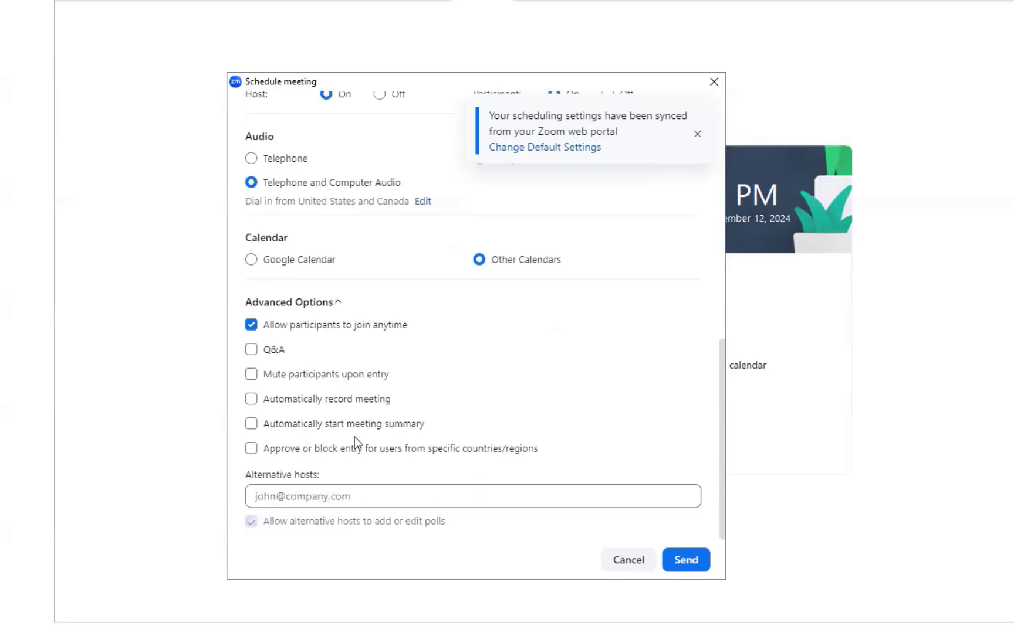
click(293, 259)
Add a colleague's e-mail address as alternative host
click(348, 499)
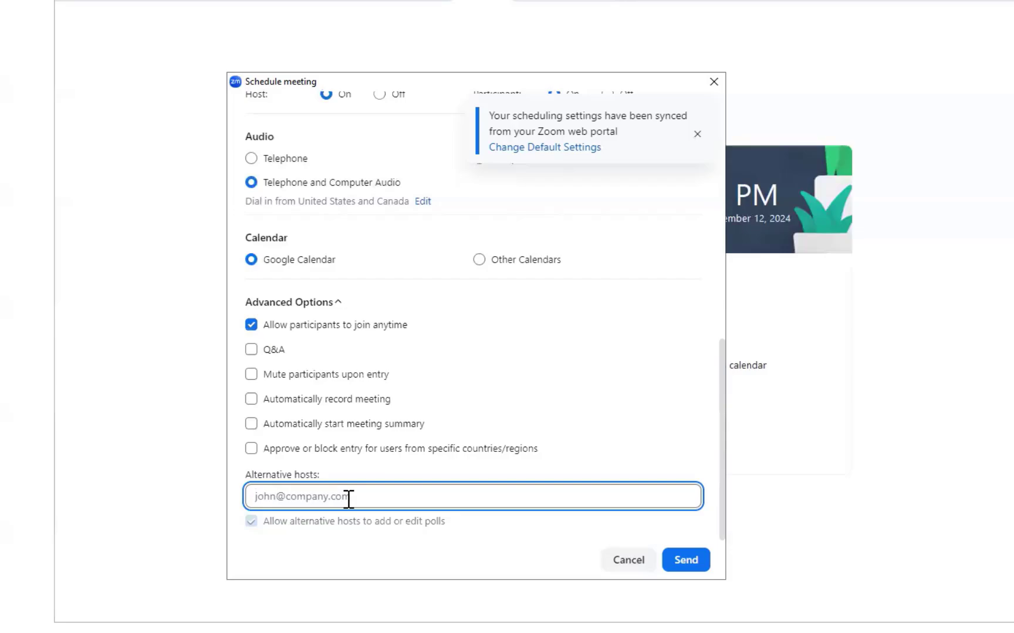
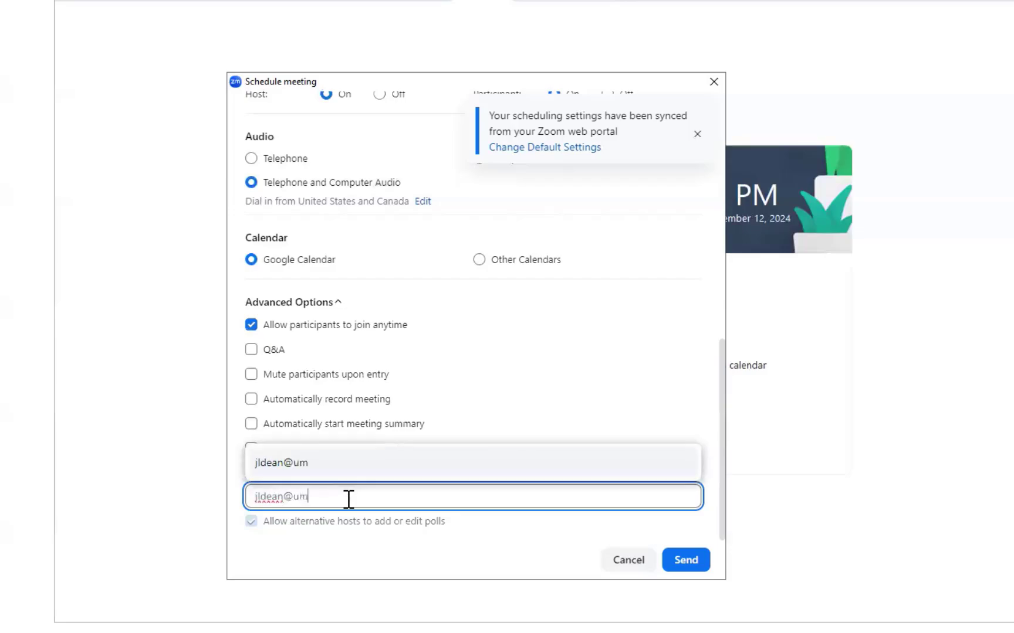
click(272, 463)
Rename the topic to 'Library Meeting _ TEST' and send the meeting
scroll(630, 530, up, 10)
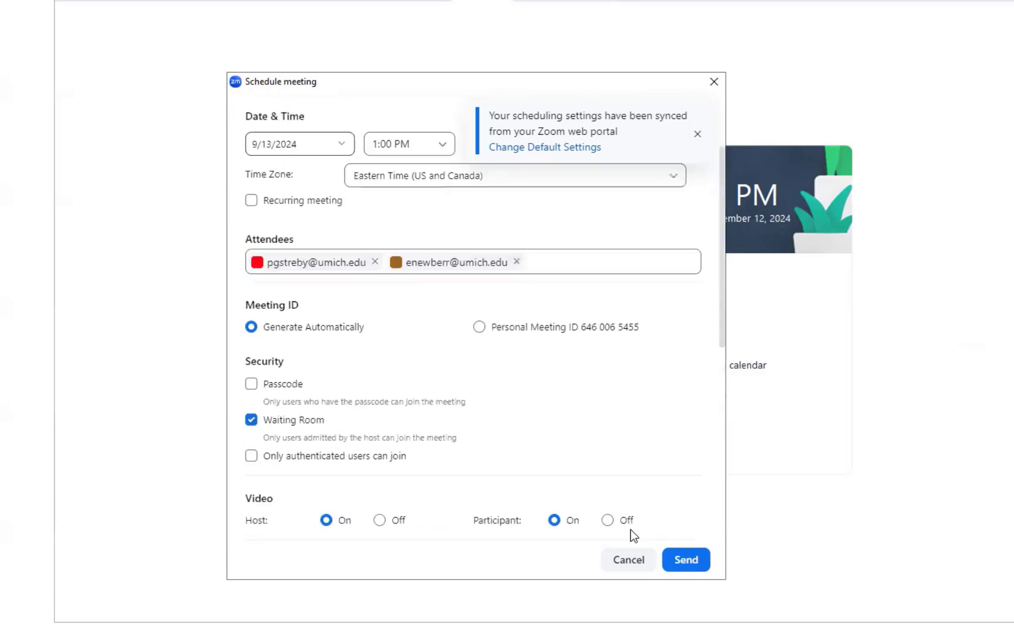
scroll(630, 530, up, 5)
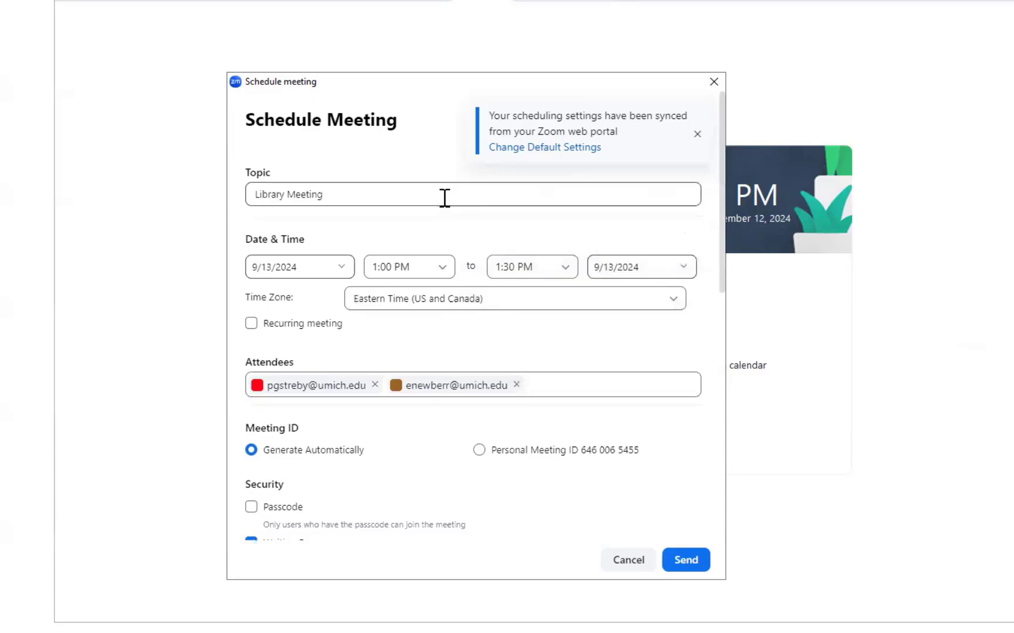
click(445, 198)
text(_)
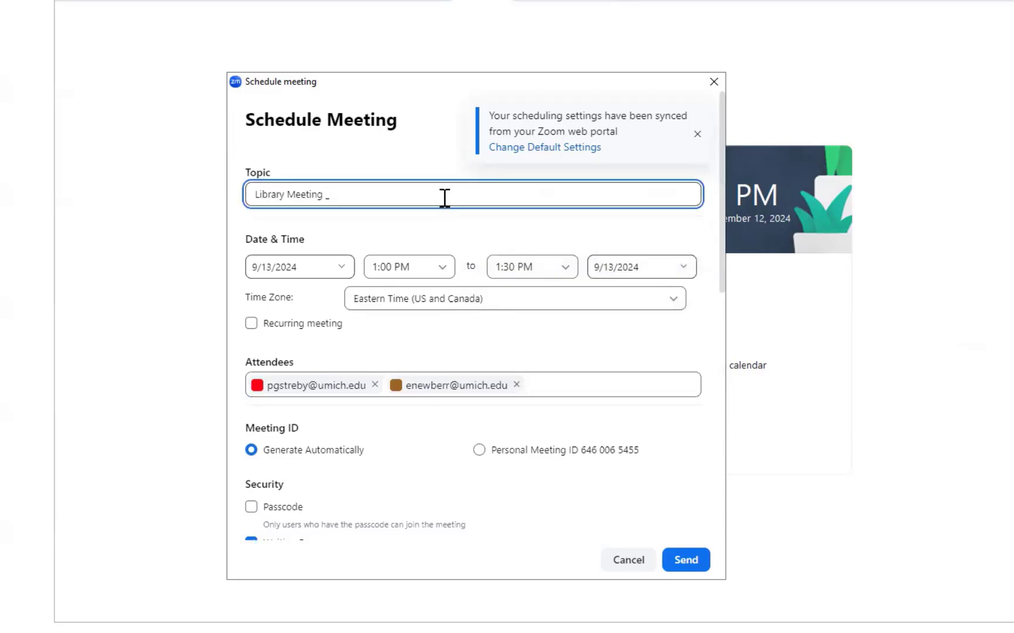
text( TEST)
scroll(609, 376, down, 8)
scroll(609, 377, down, 3)
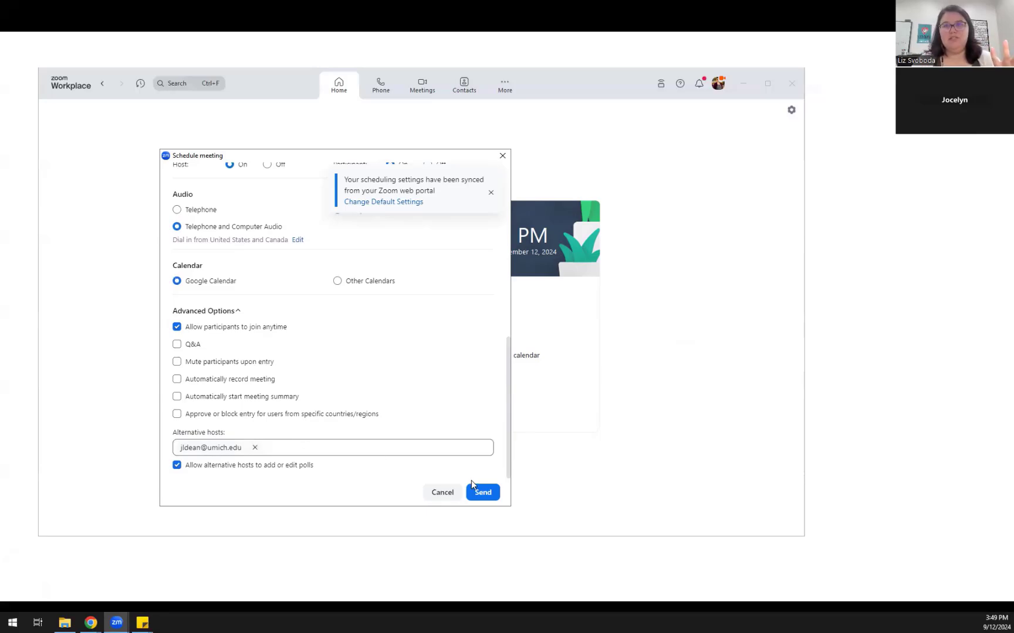
click(481, 493)
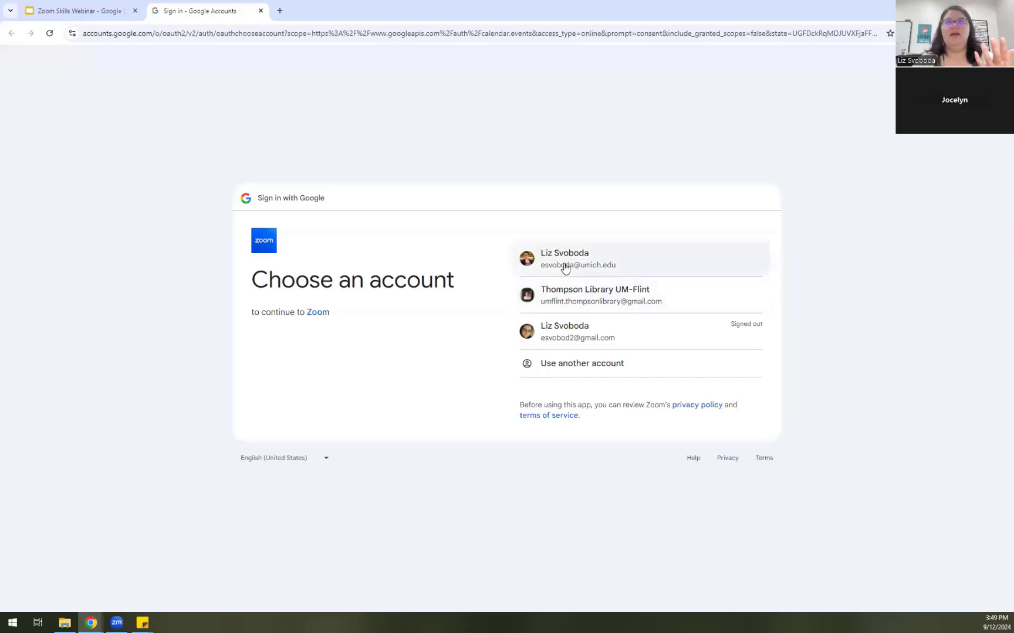
Choose the university Google account and allow Zoom to manage calendar events
click(565, 268)
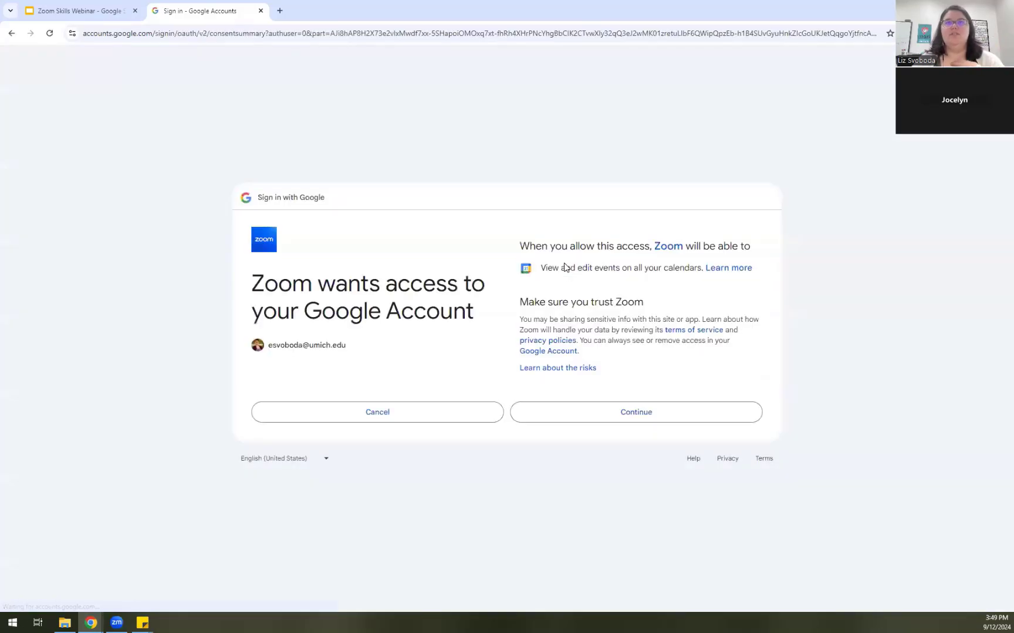
click(544, 414)
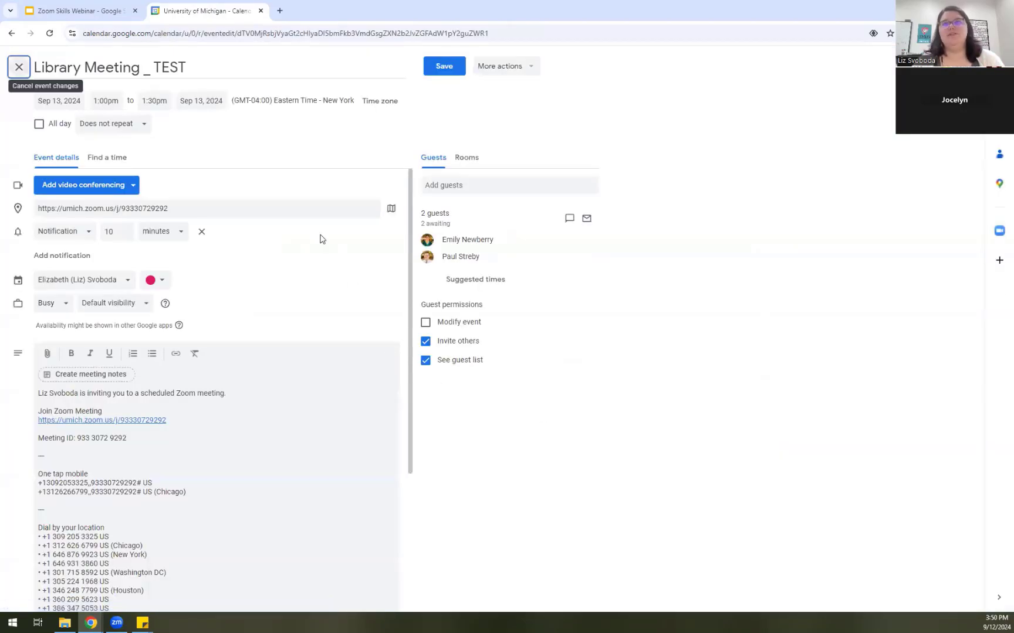
scroll(350, 281, down, 3)
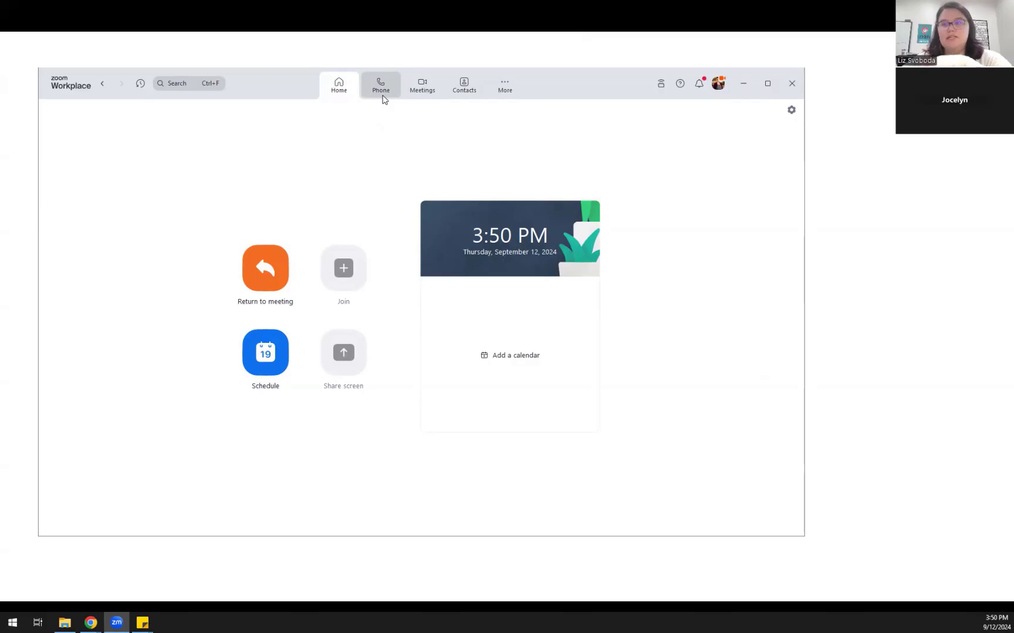
Copy the Library Meeting _ TEST invitation and show its full invitation text
click(412, 95)
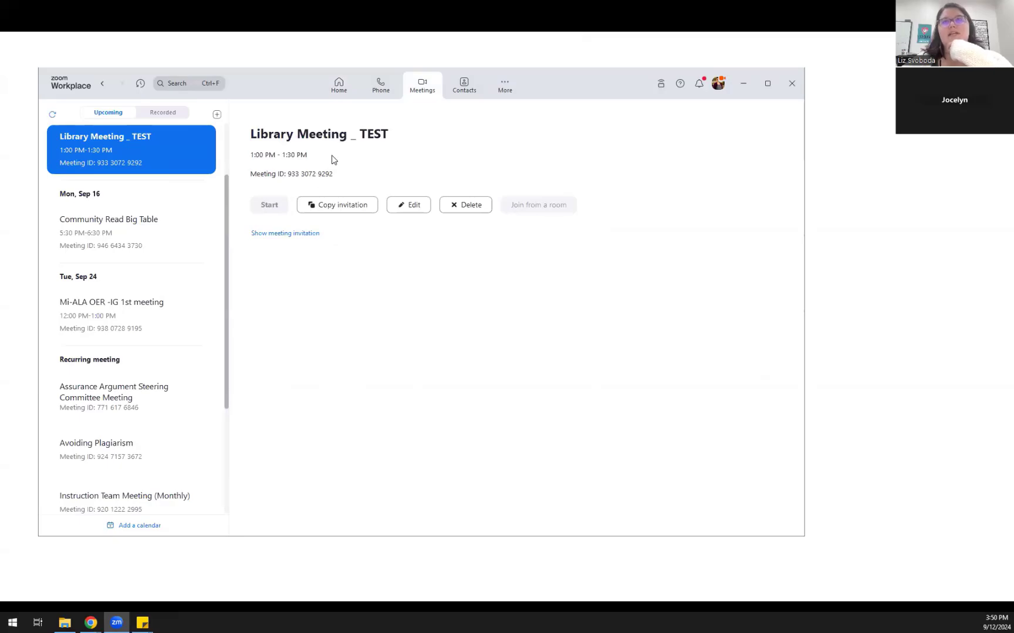
click(359, 210)
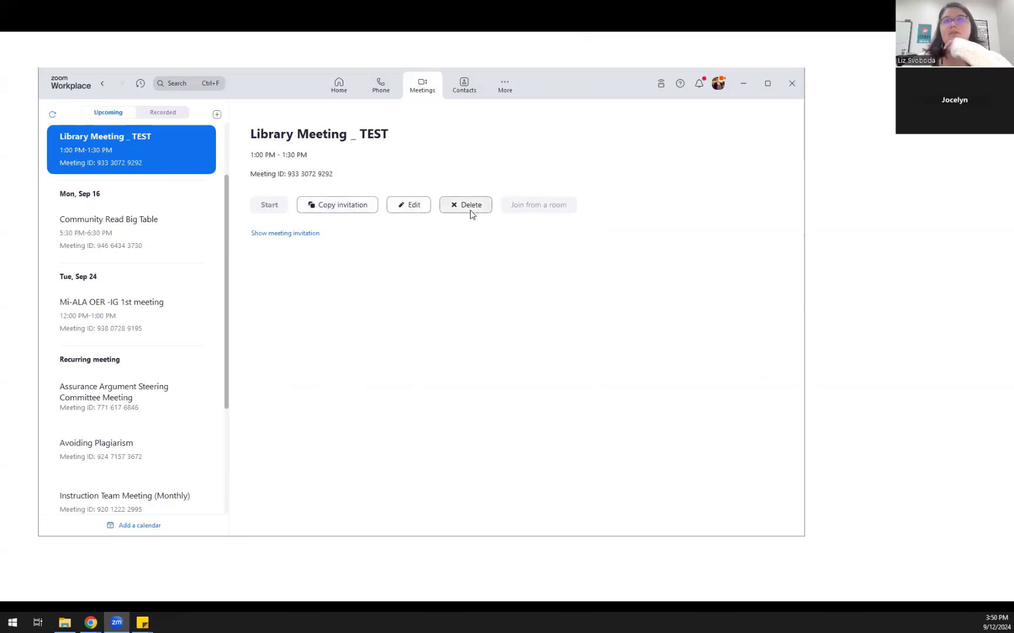
click(306, 235)
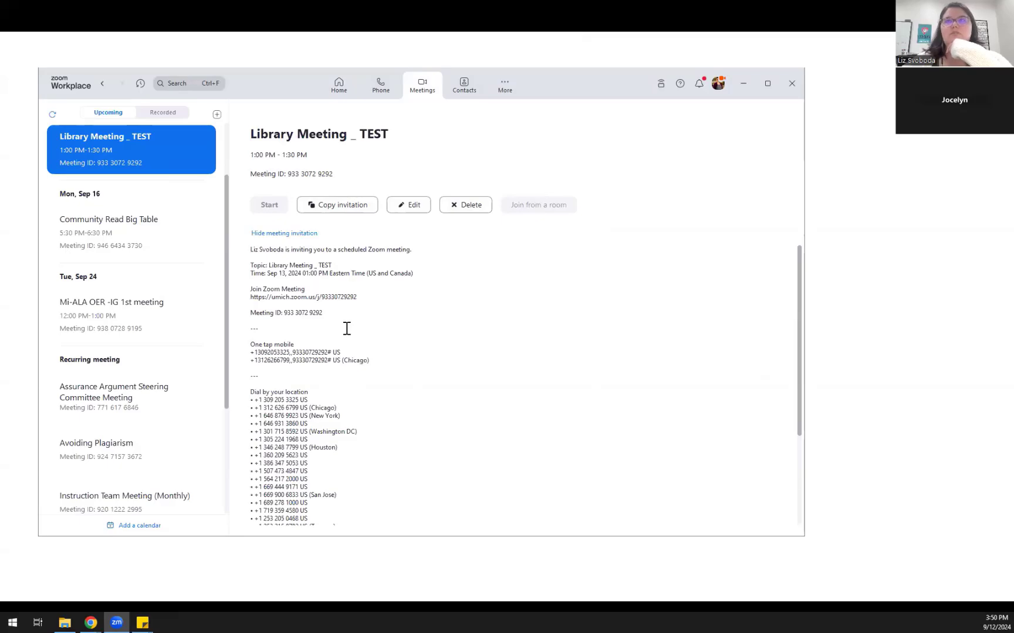
Delete the Library Meeting _ TEST meeting and review the remaining upcoming meetings
click(455, 206)
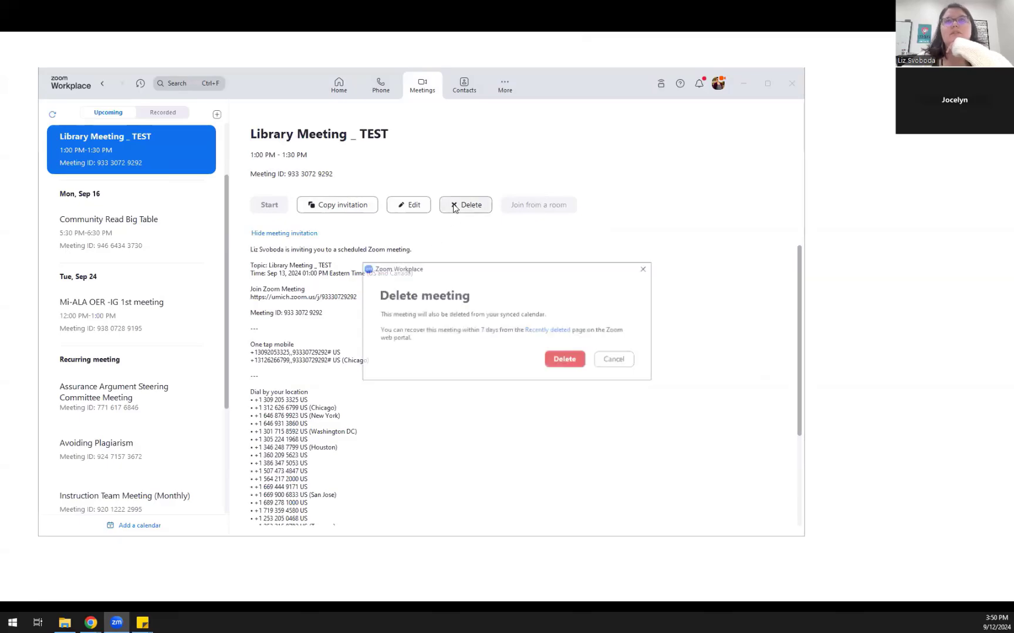
click(567, 360)
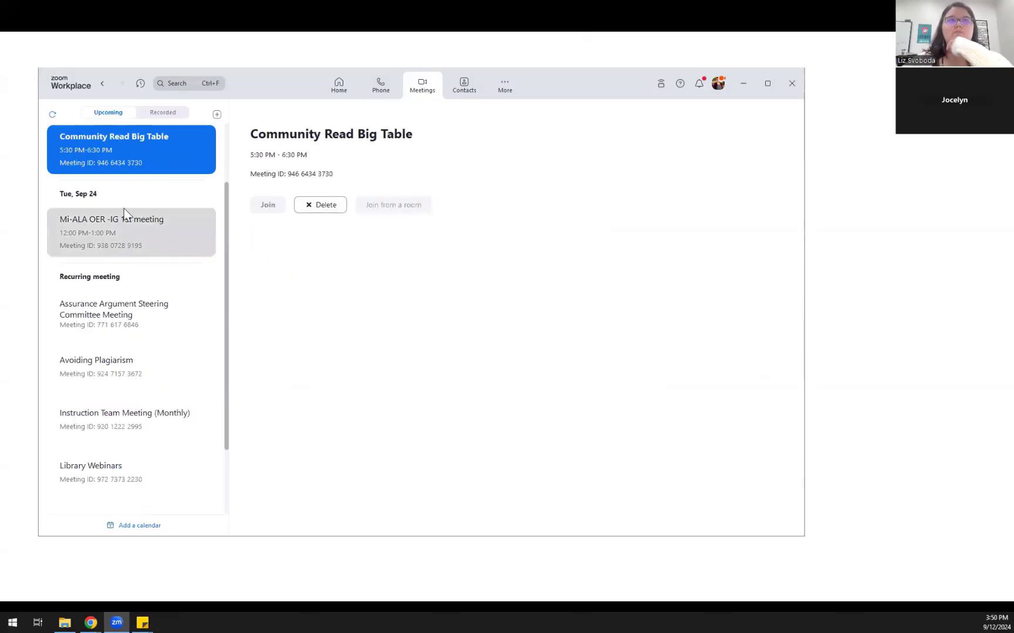
scroll(125, 217, up, 1)
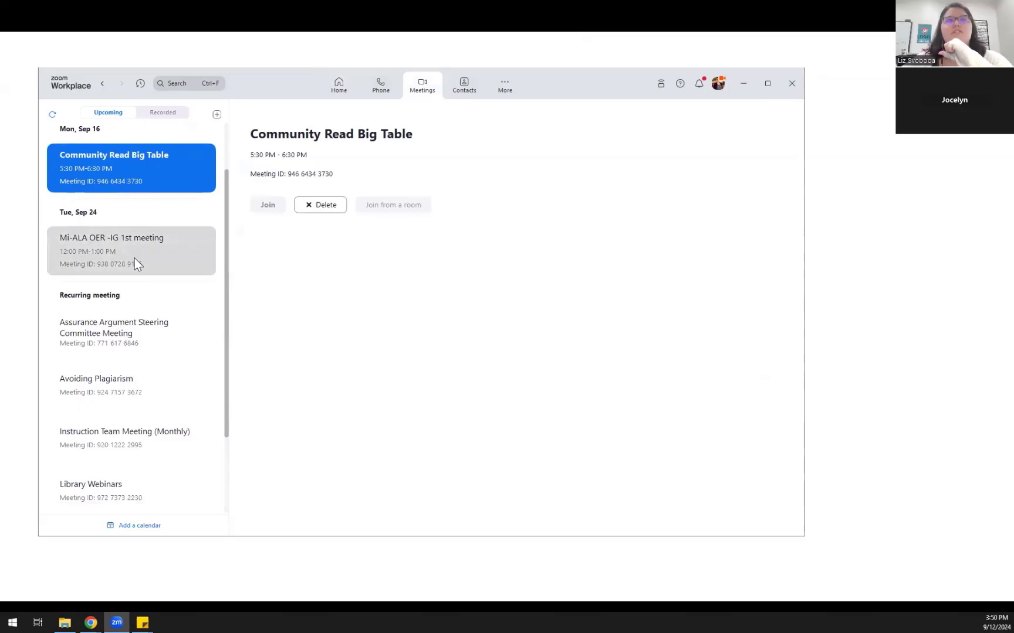
scroll(135, 258, down, 2)
scroll(142, 399, down, 4)
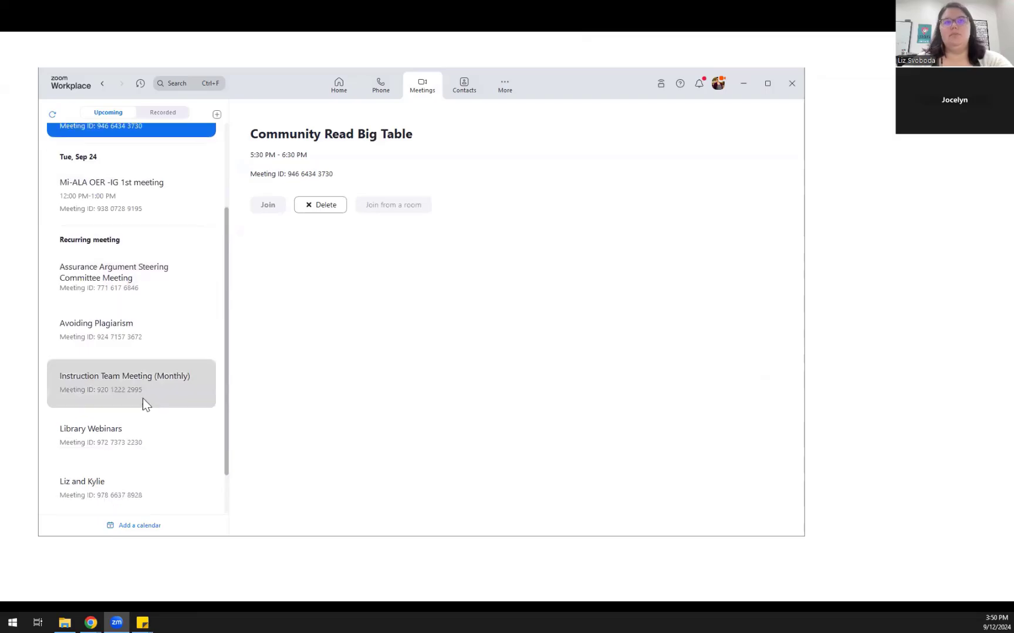
scroll(143, 398, up, 8)
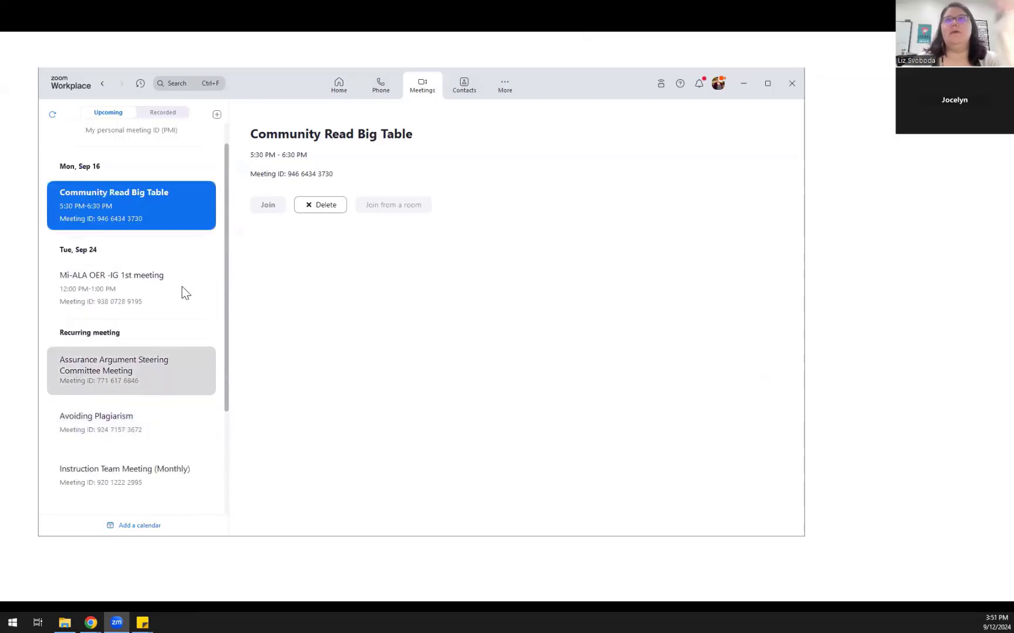
click(506, 94)
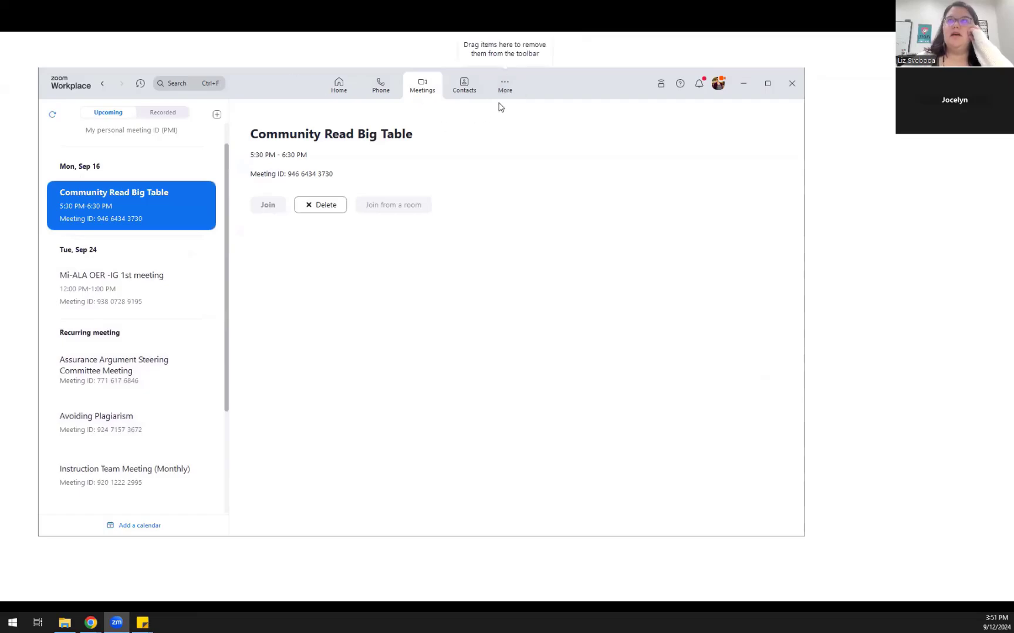
In Settings > General, set Zoom Workplace to start with Windows
click(718, 90)
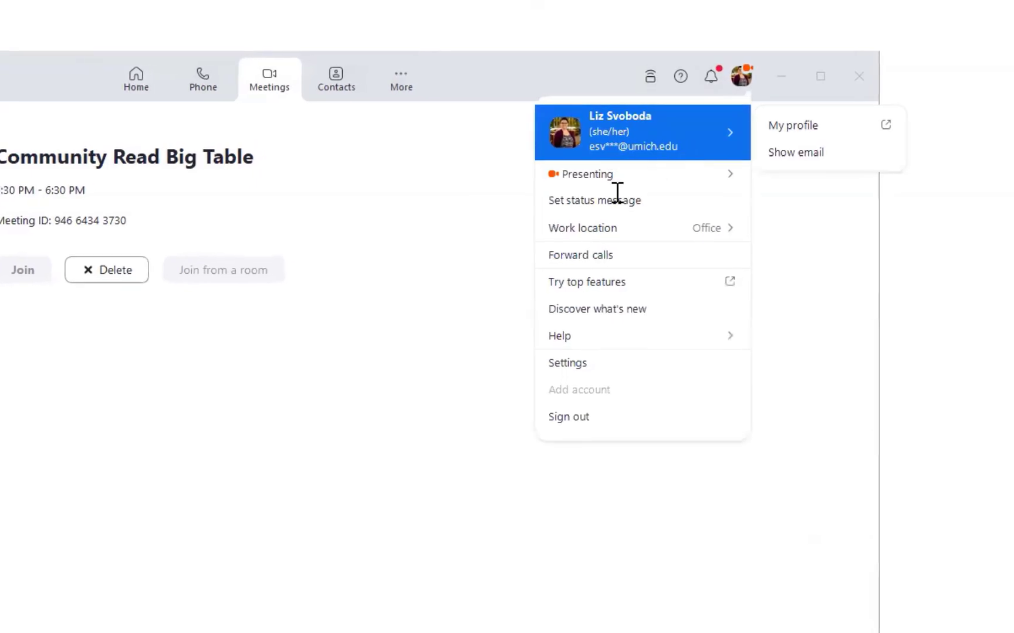
click(596, 363)
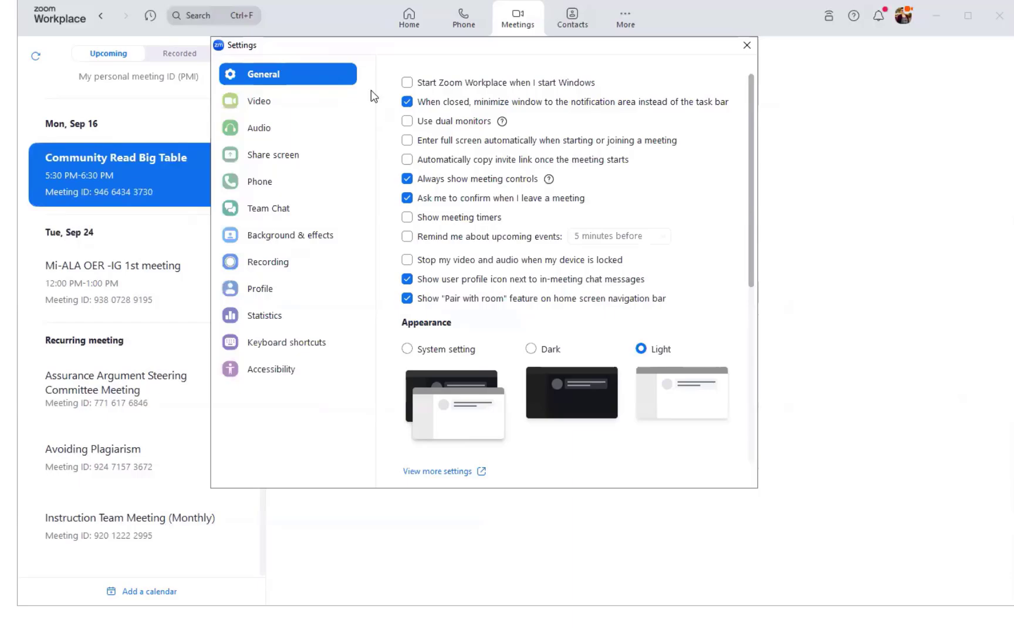
click(408, 83)
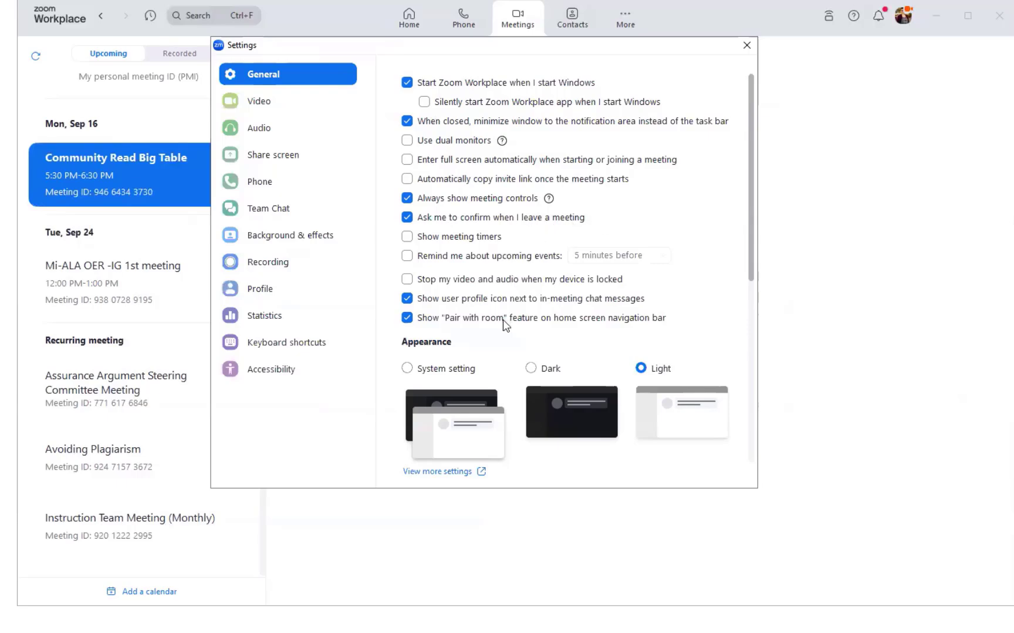
Preview the Dark appearance, switch back to Light, and browse the Theme and Reactions options
scroll(502, 320, down, 1)
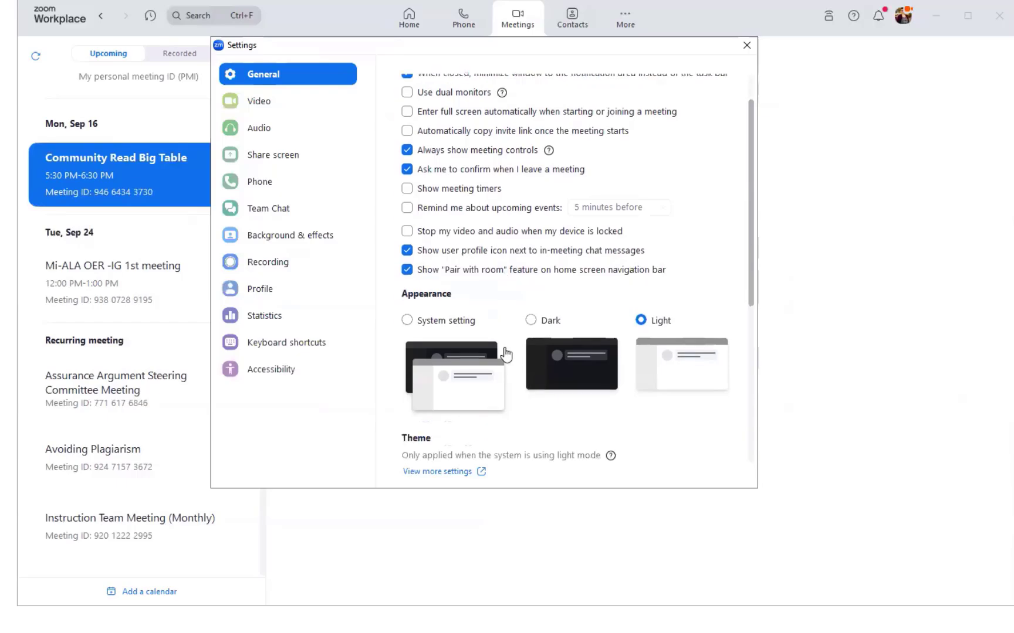
scroll(505, 354, down, 2)
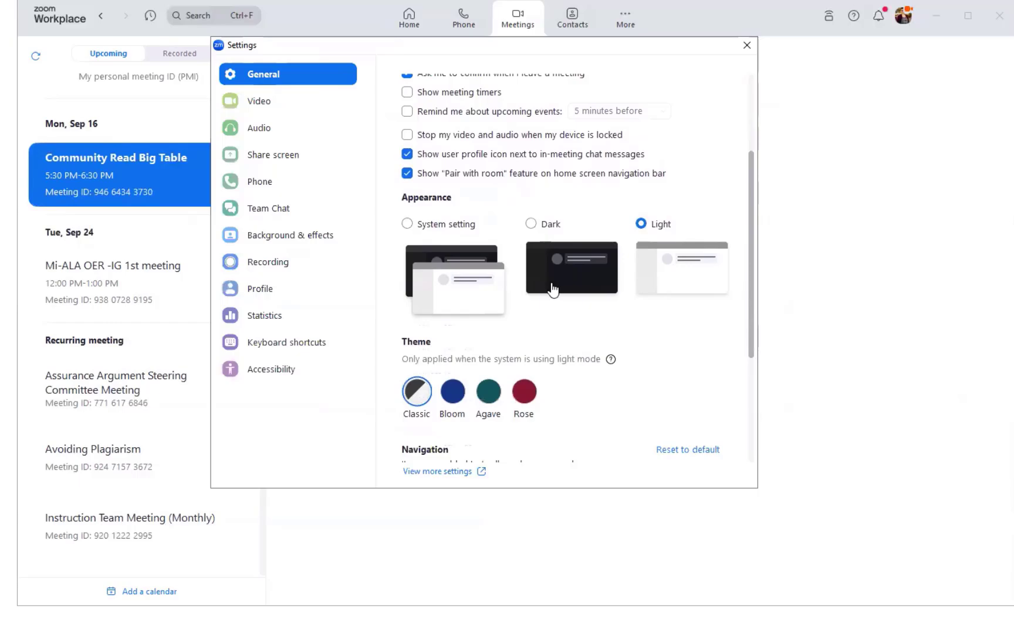
click(577, 256)
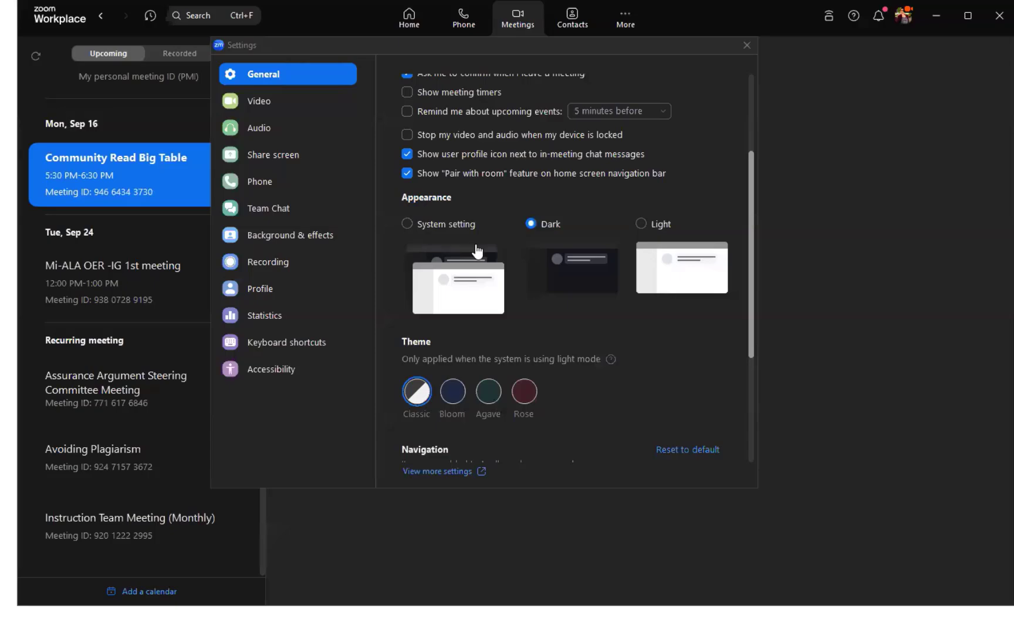
click(694, 280)
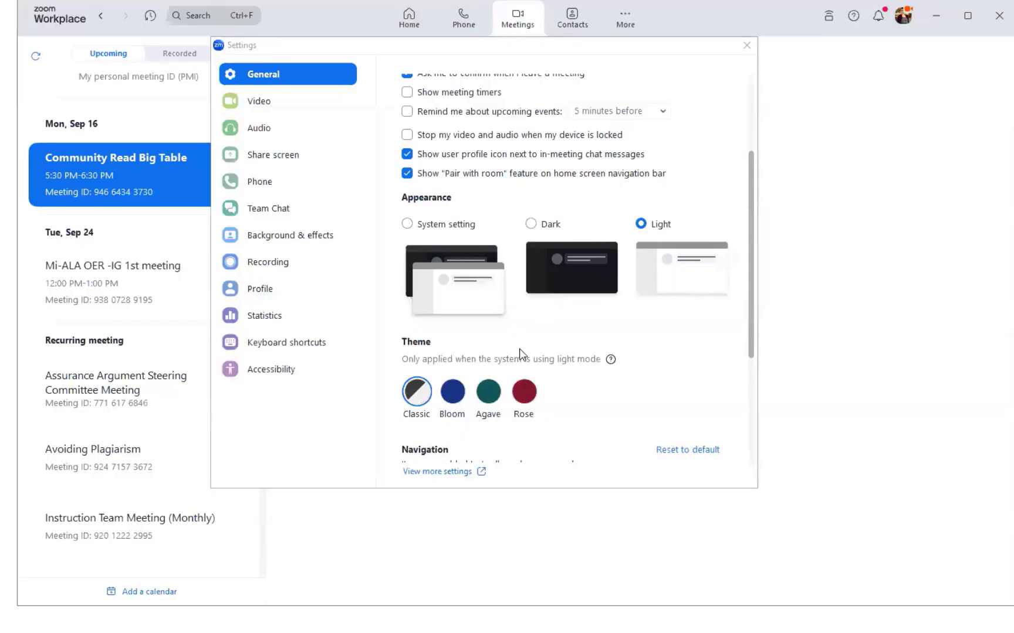
scroll(519, 354, down, 1)
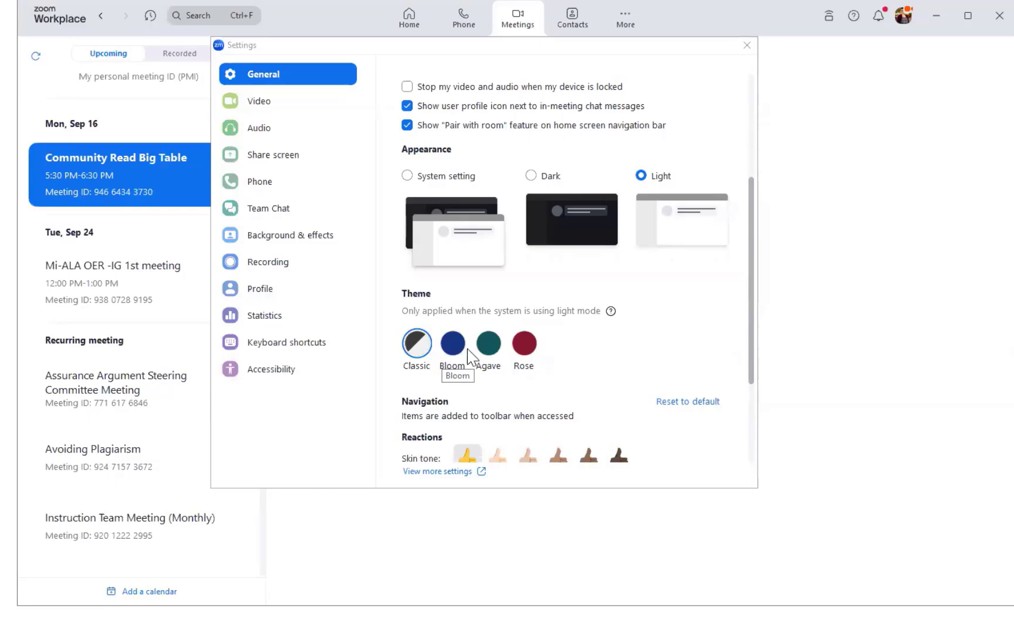
scroll(474, 355, down, 3)
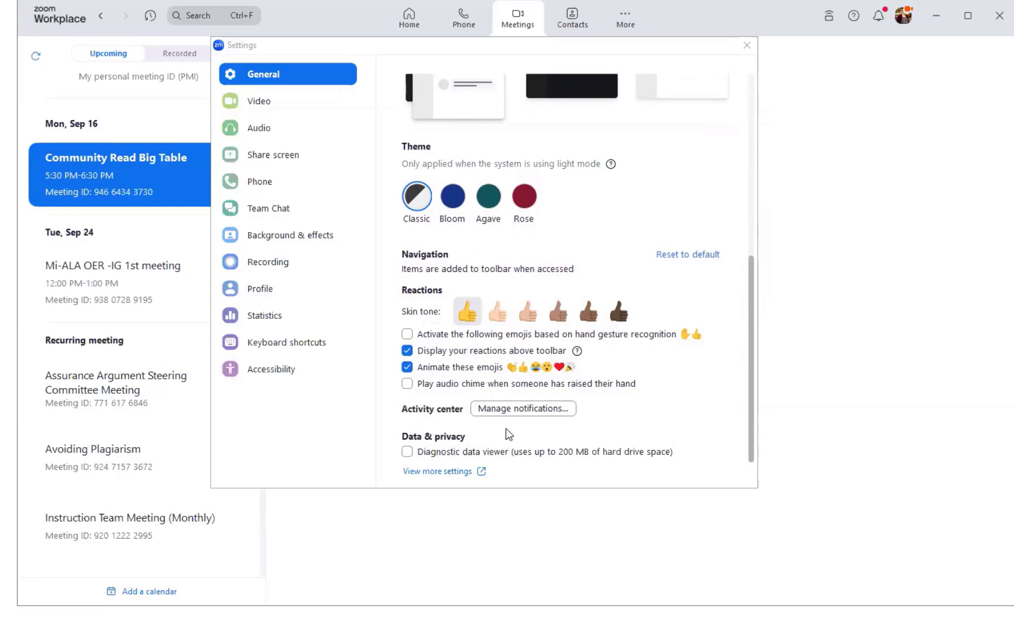
scroll(511, 440, up, 8)
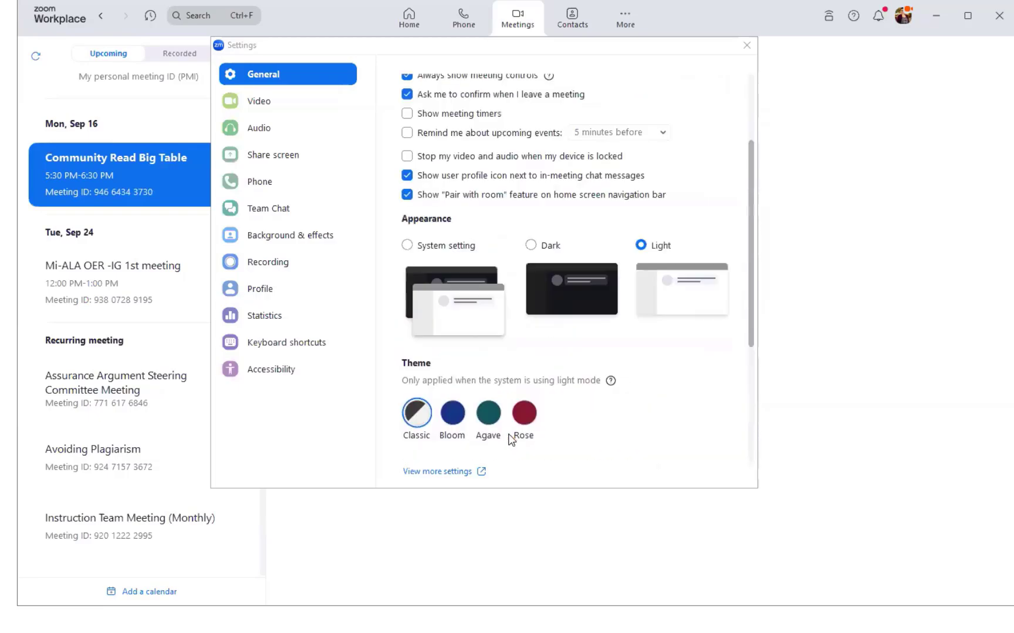
Check the Camera list in Video settings without changing it, then show Advanced video settings
click(288, 106)
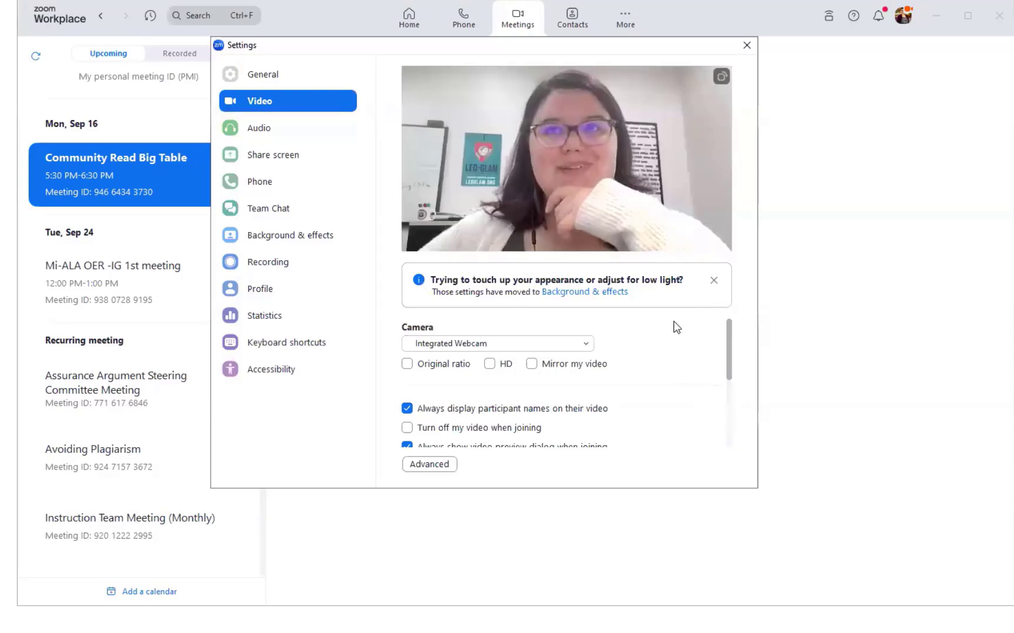
scroll(669, 333, down, 1)
scroll(669, 334, up, 1)
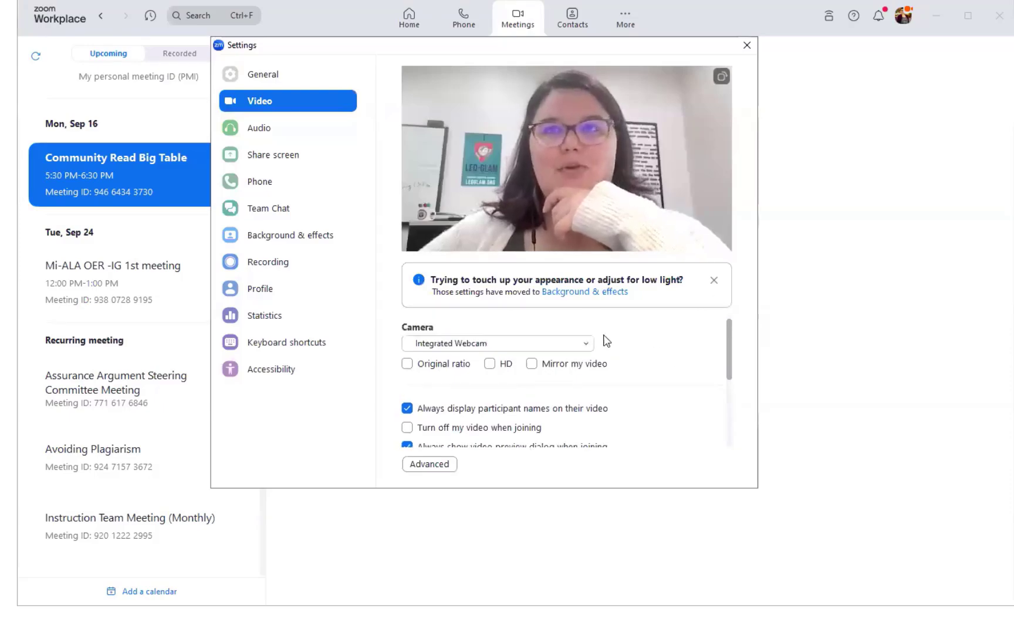
click(586, 346)
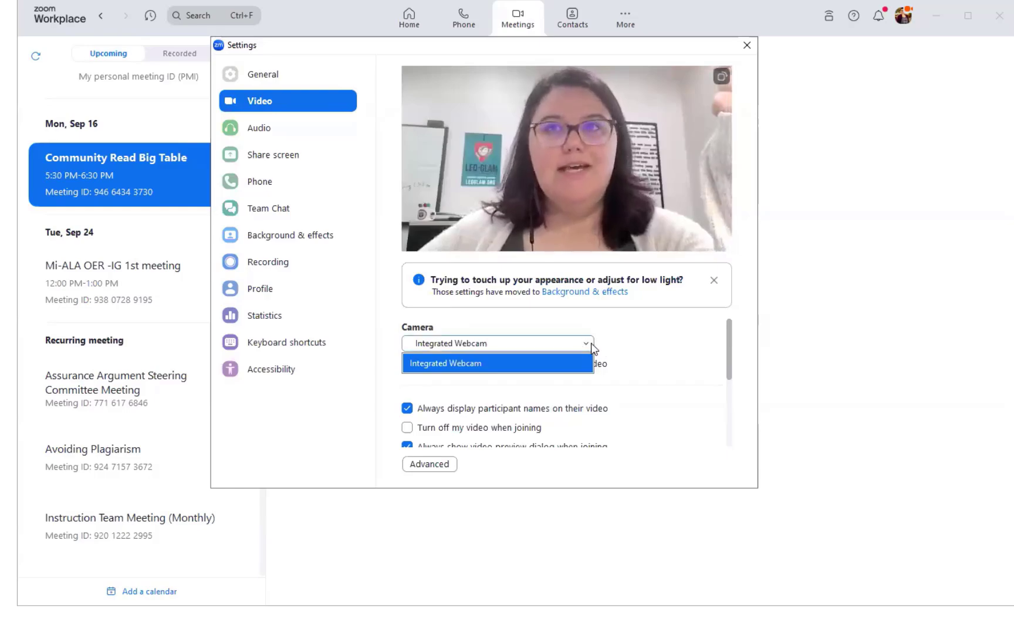
click(608, 346)
scroll(611, 347, down, 2)
scroll(611, 348, down, 1)
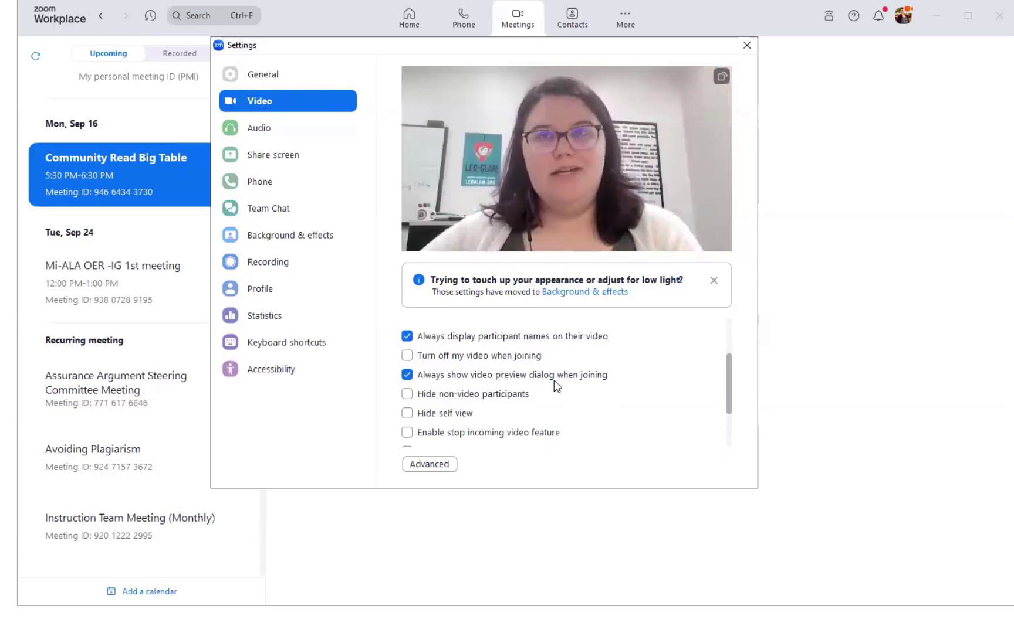
scroll(562, 395, down, 2)
scroll(562, 397, down, 1)
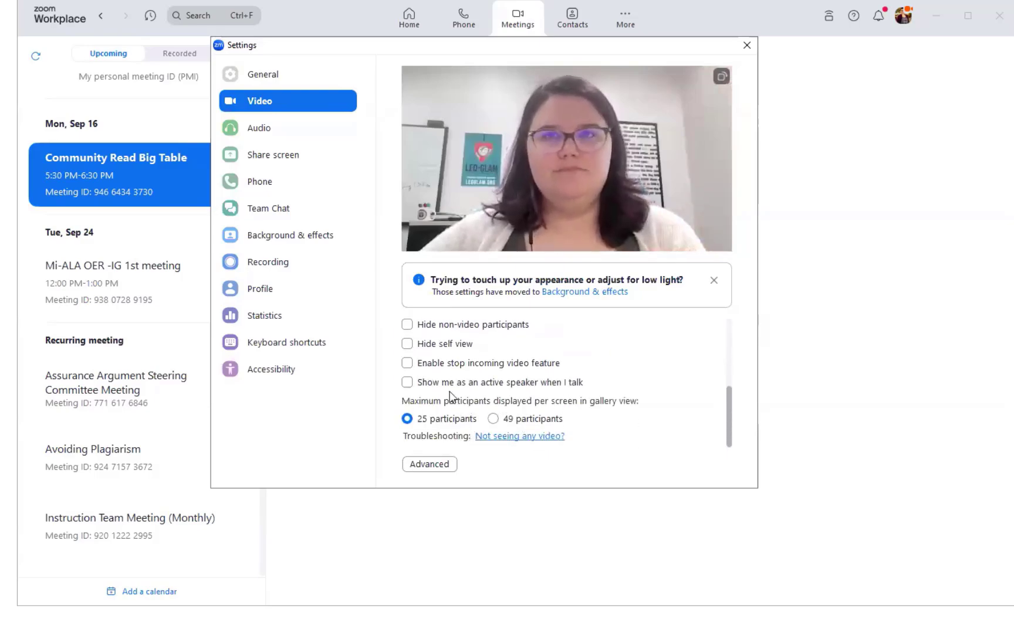
click(447, 467)
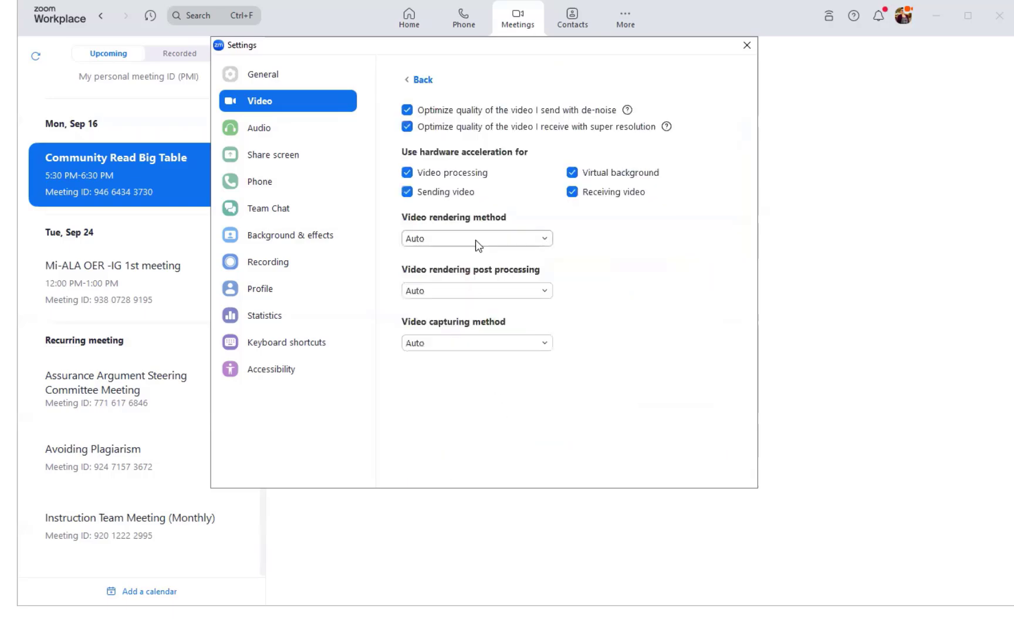
Browse the Audio speaker, microphone and ringtone options, open Advanced audio, then Share screen settings
click(299, 129)
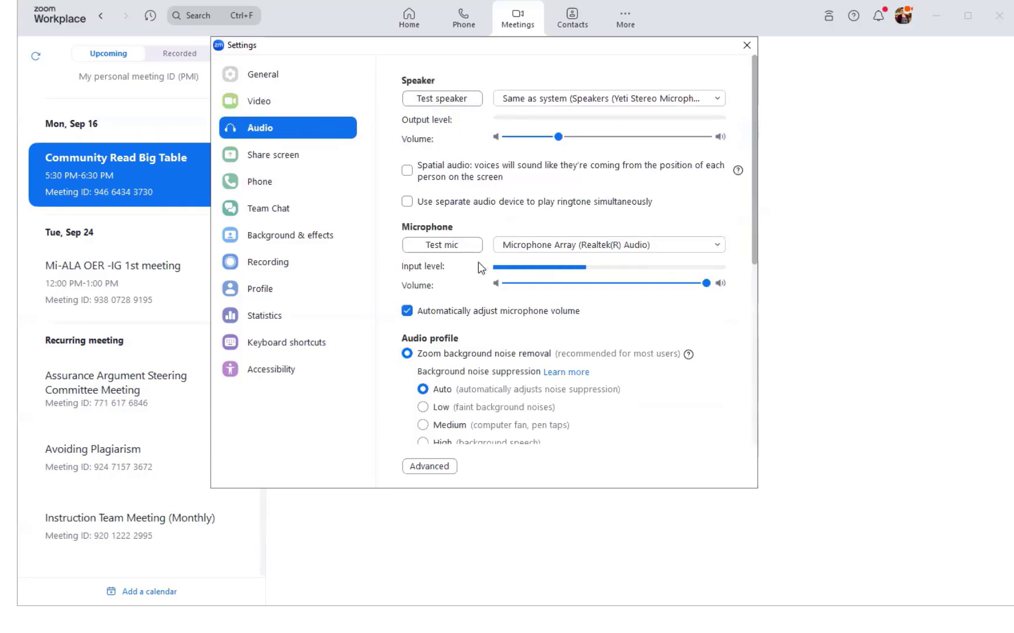
scroll(475, 336, down, 3)
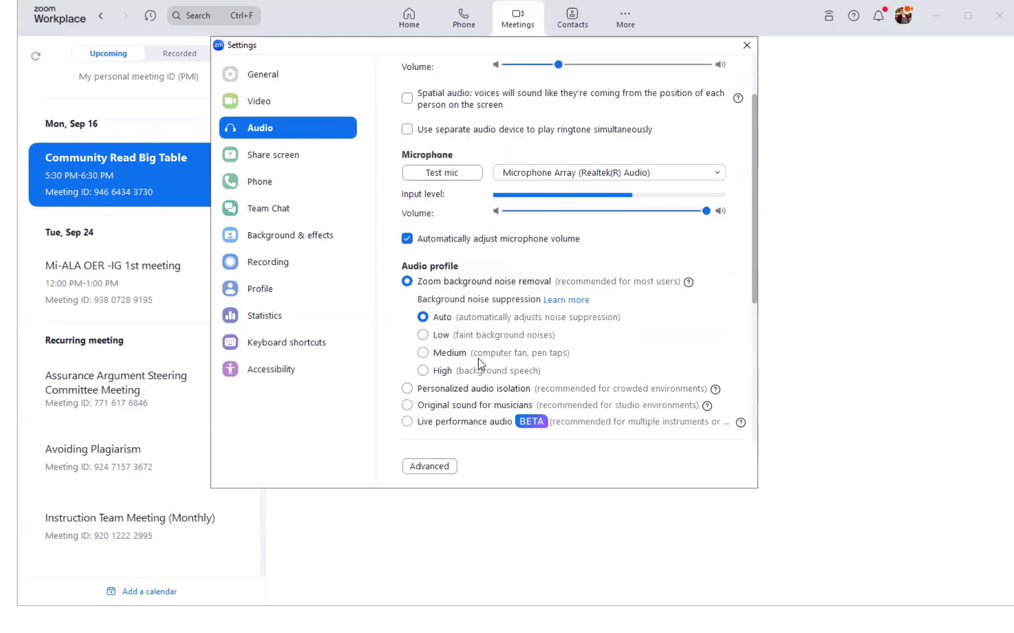
scroll(478, 359, down, 6)
scroll(479, 364, down, 5)
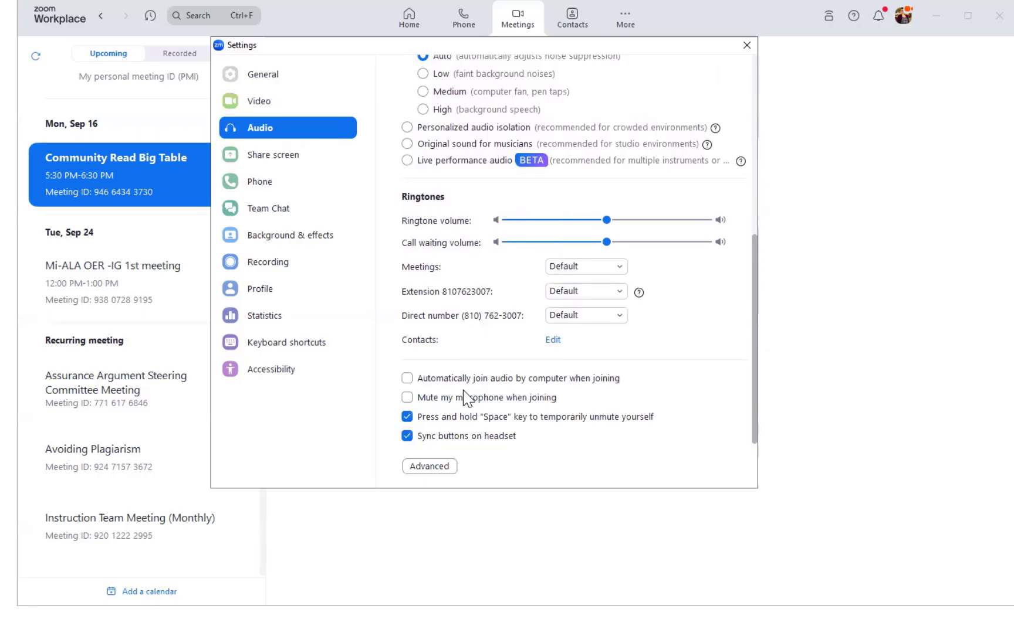
click(417, 467)
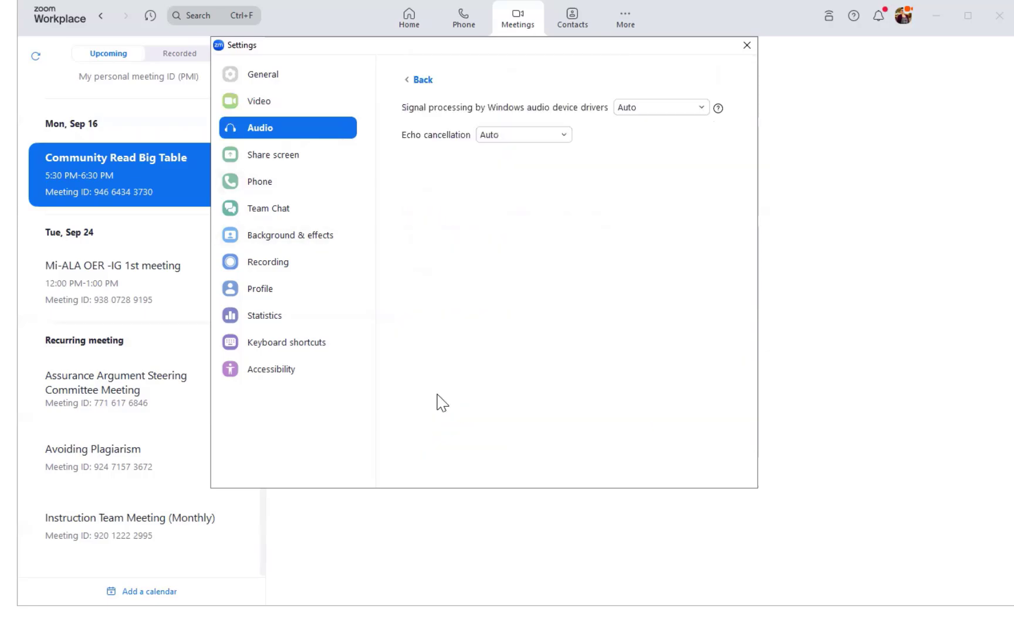
click(236, 159)
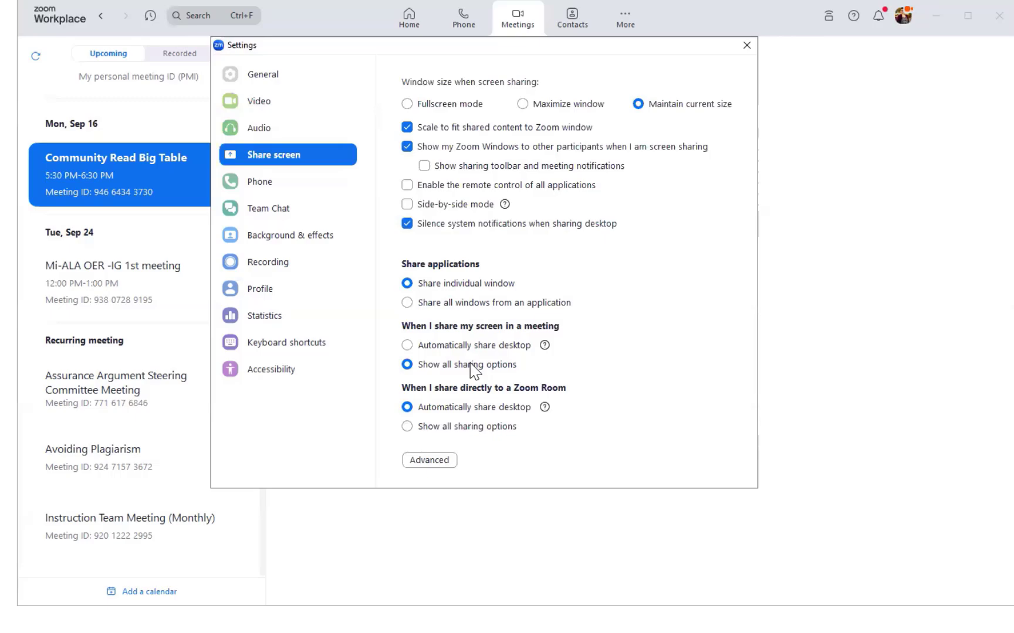
Go from Share screen settings to Background & effects, showing the live camera preview
click(323, 239)
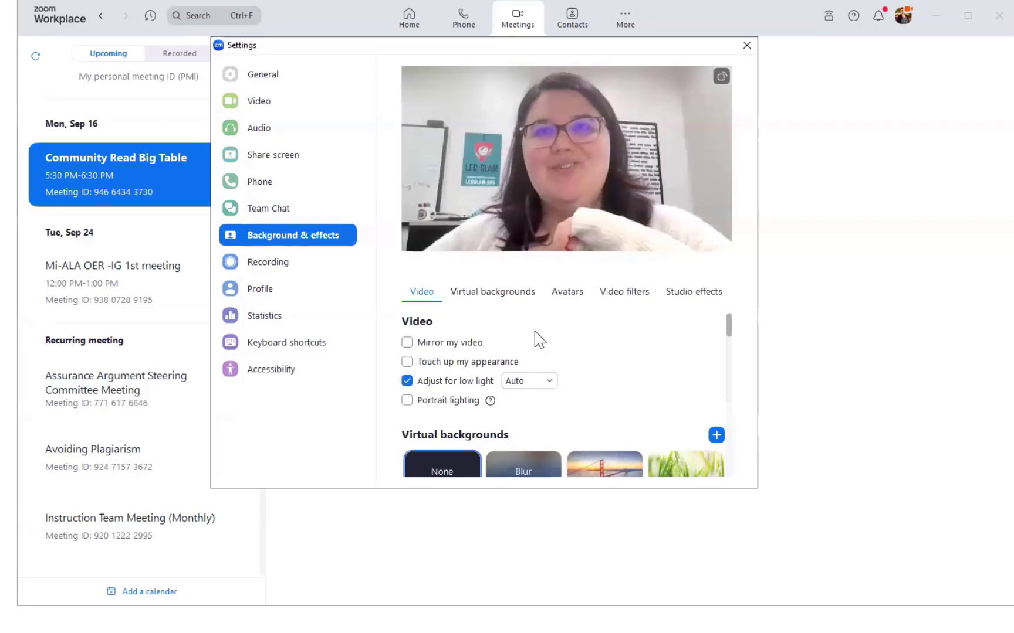
scroll(536, 339, down, 1)
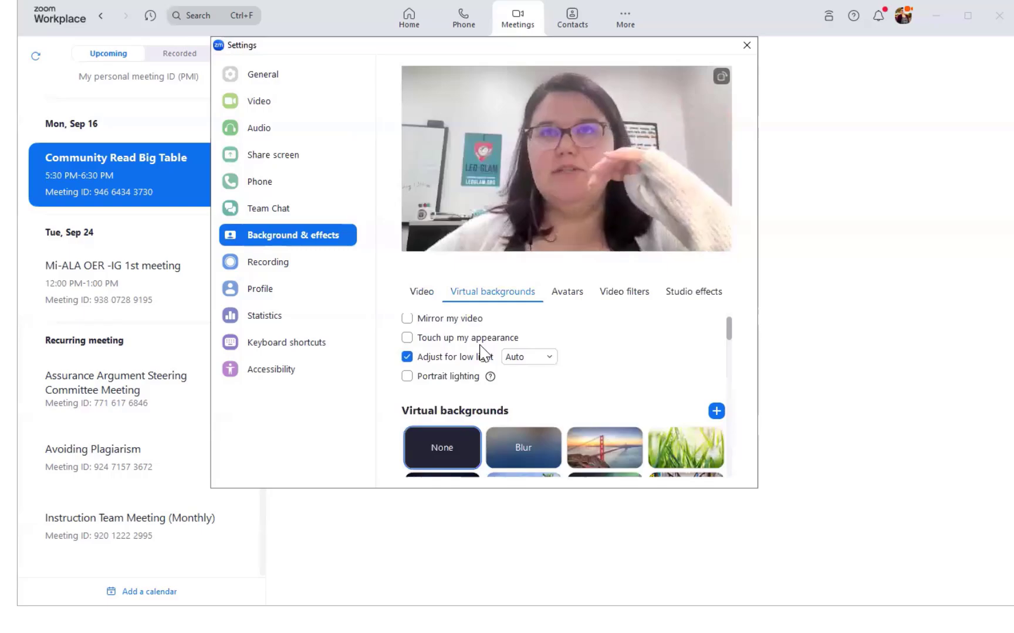
scroll(481, 351, up, 1)
click(444, 344)
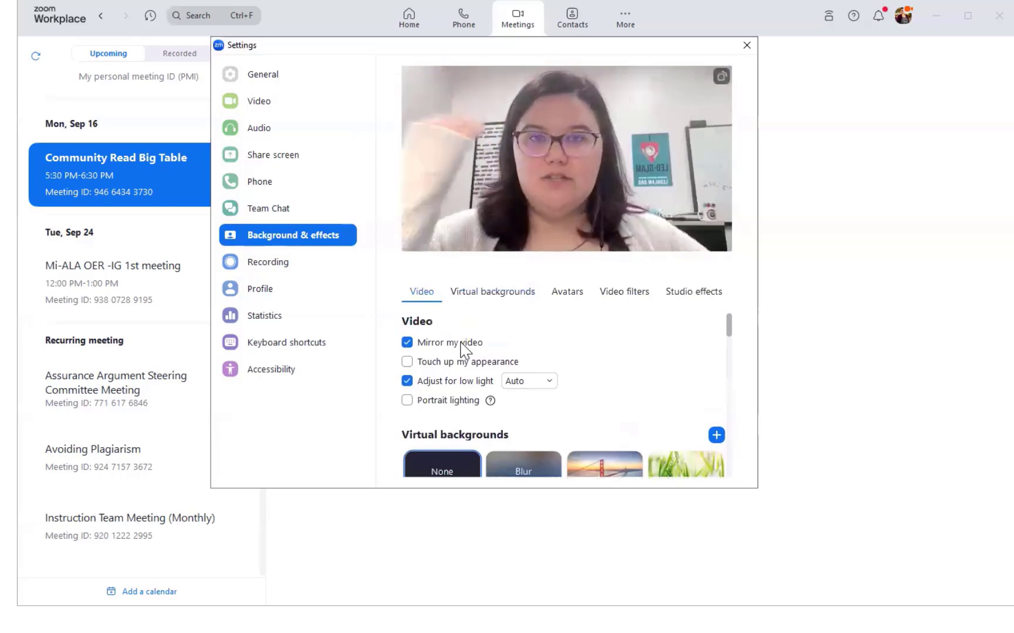
click(461, 345)
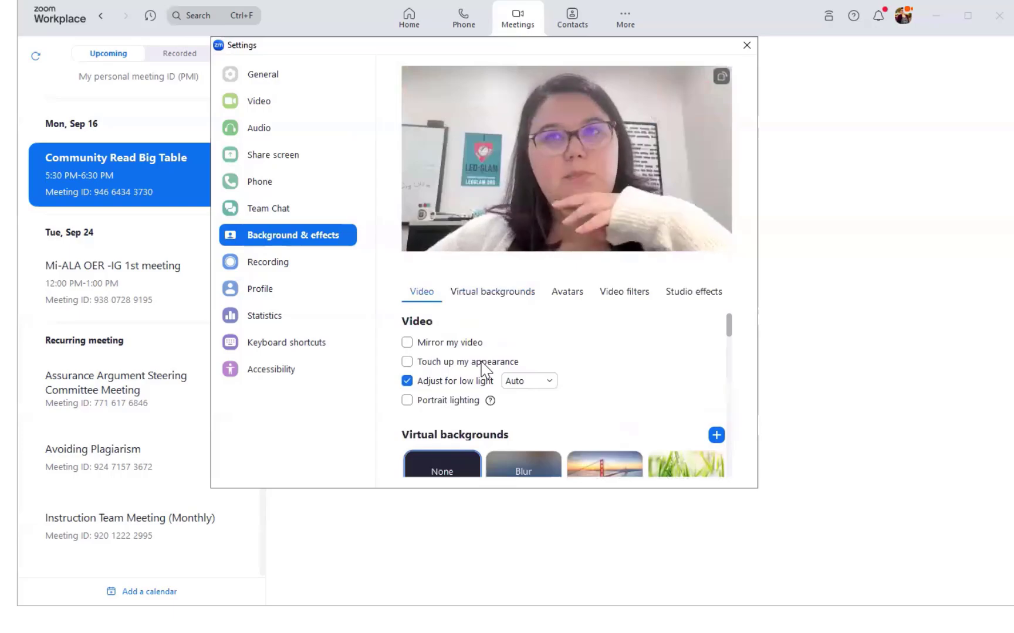
scroll(481, 364, down, 3)
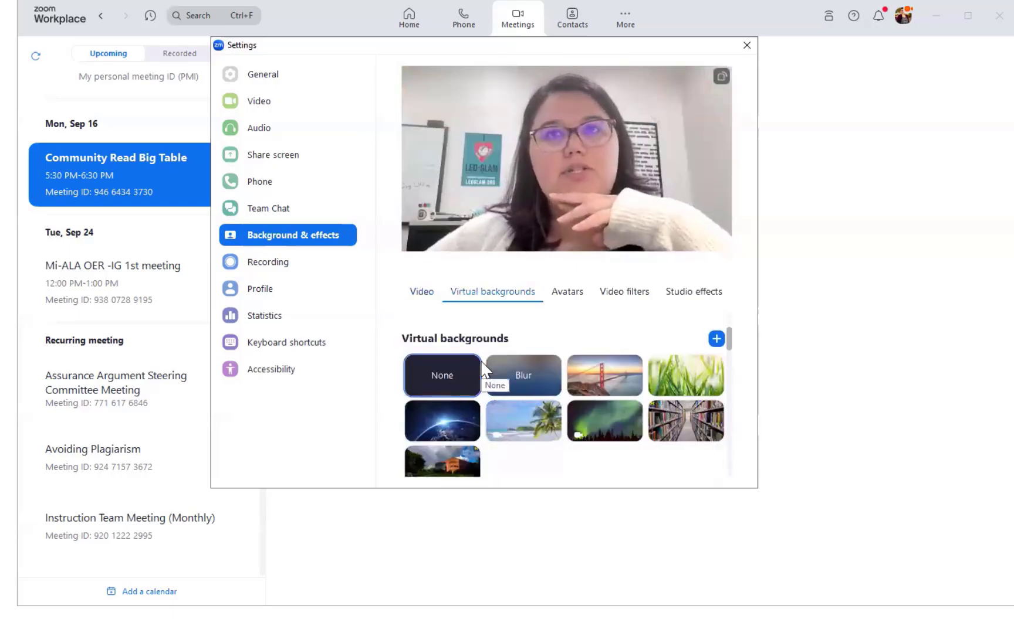
scroll(481, 363, down, 2)
scroll(509, 403, up, 1)
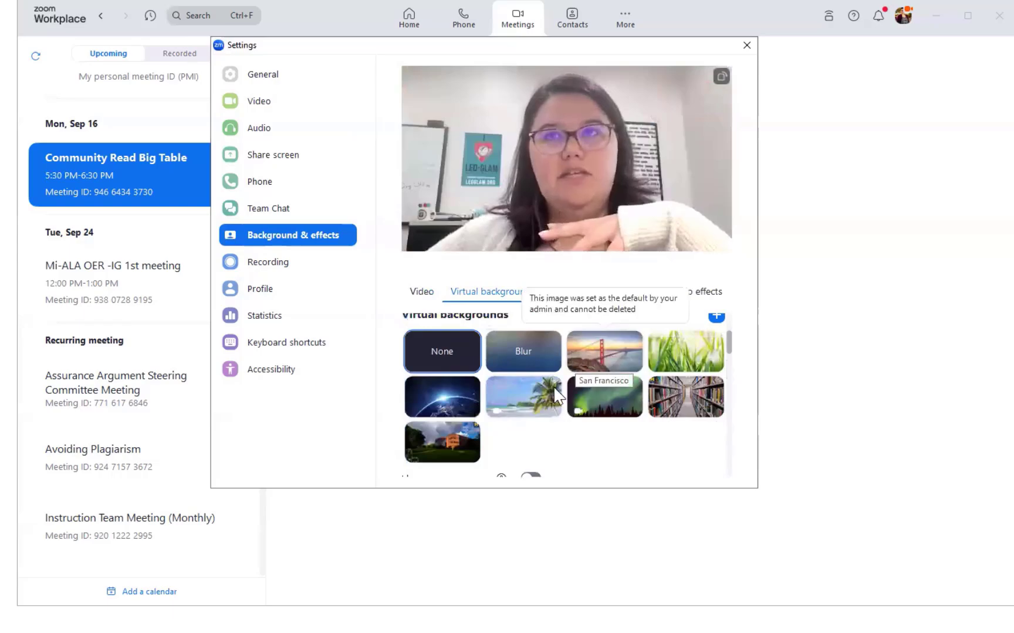
click(527, 353)
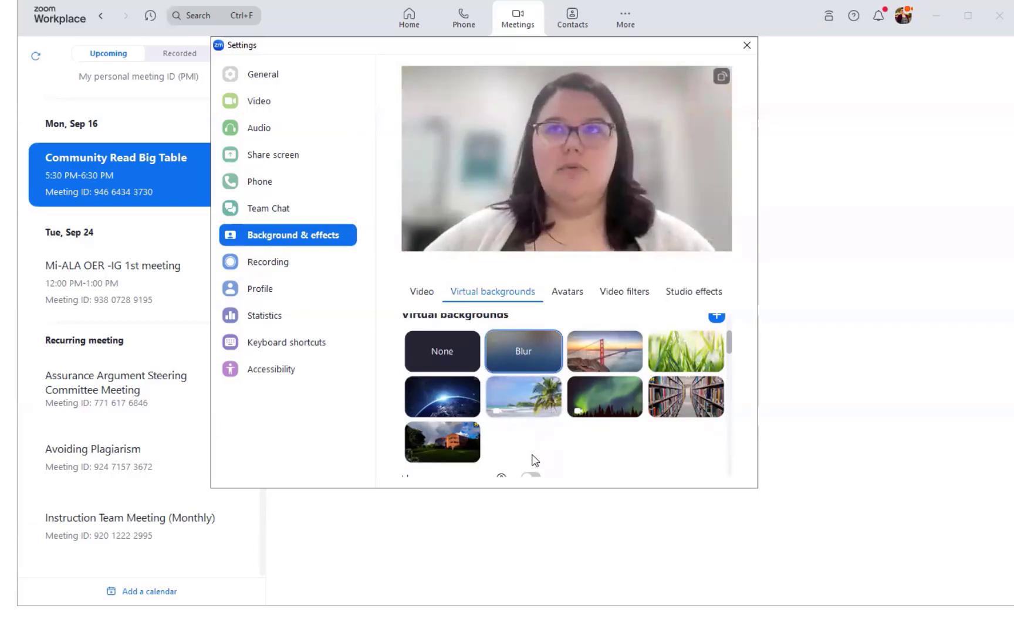
click(663, 415)
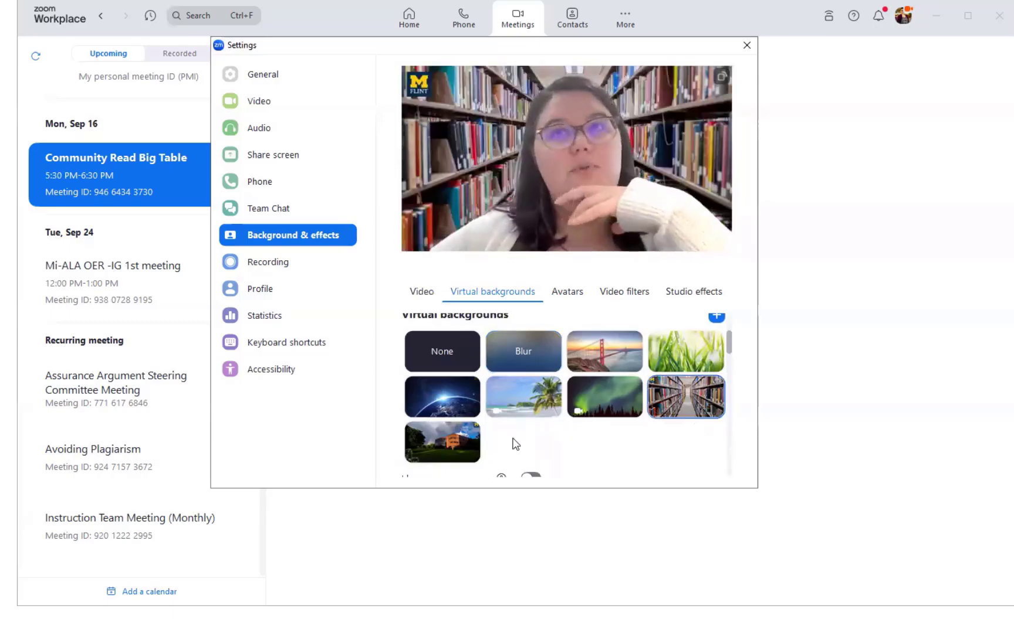
click(471, 440)
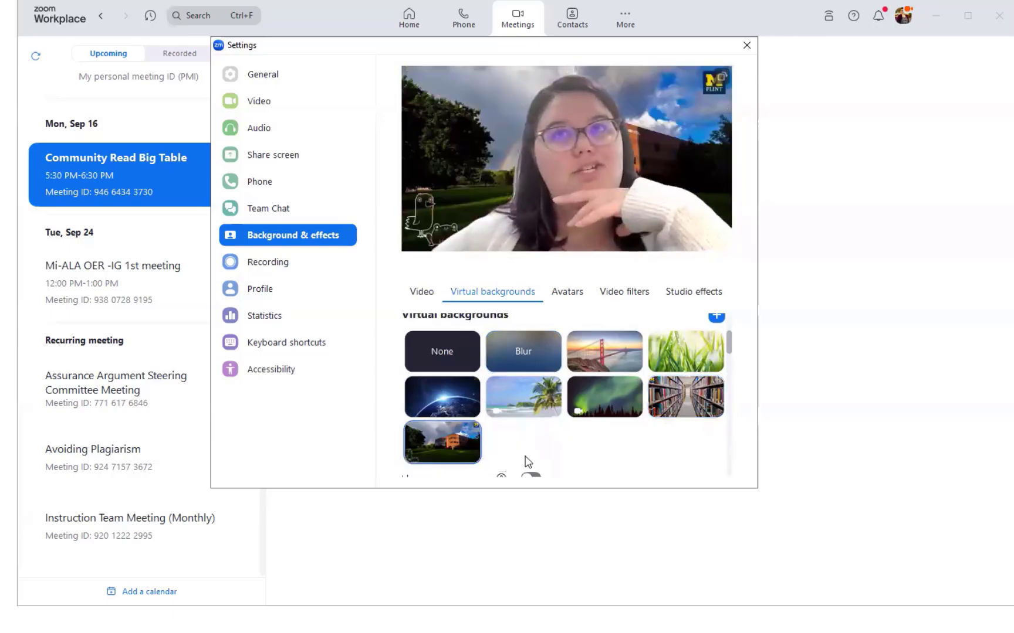
click(439, 346)
Apply the Cat Hoodie avatar, then turn it off to return to live video
scroll(519, 380, down, 2)
scroll(519, 385, down, 3)
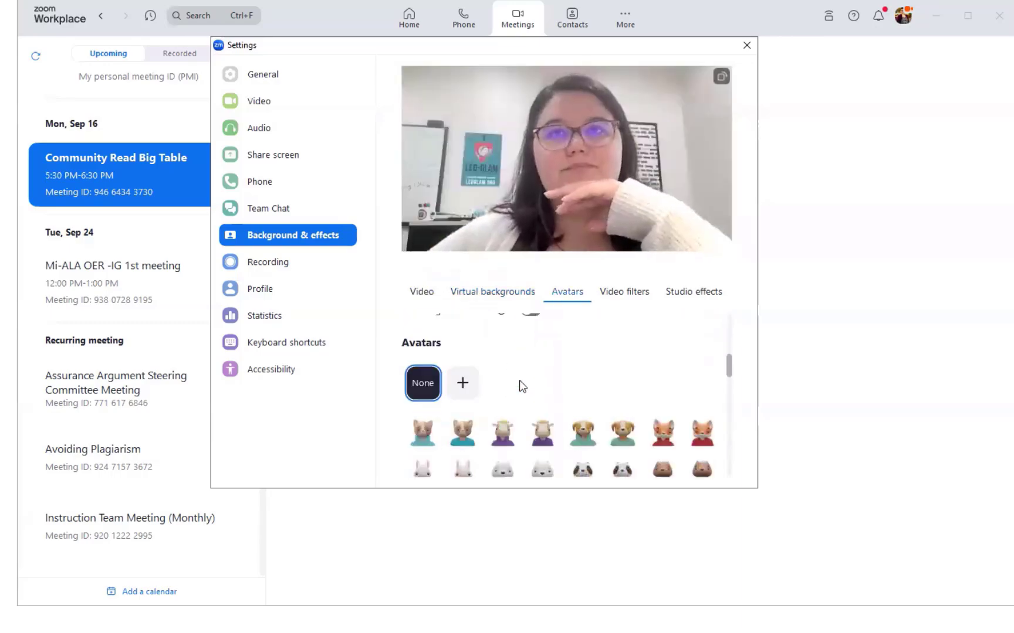
scroll(519, 386, down, 1)
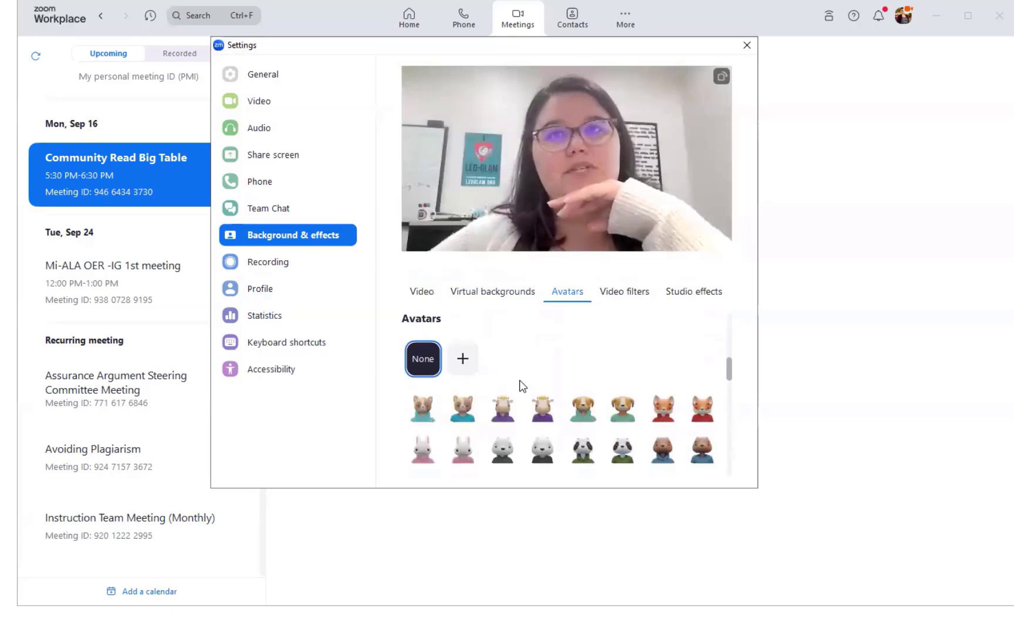
scroll(520, 385, down, 1)
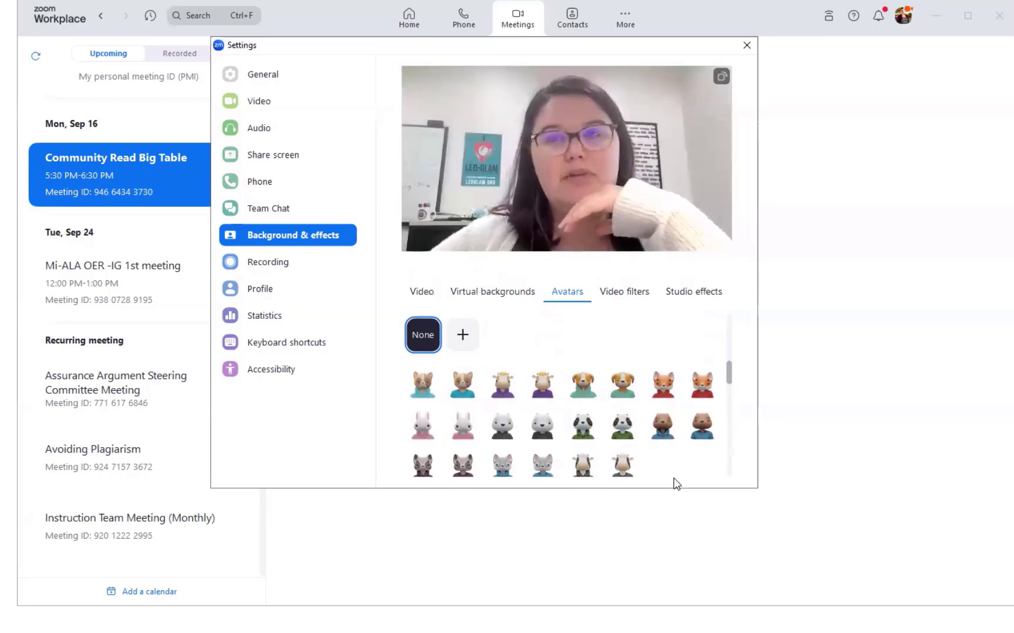
click(426, 386)
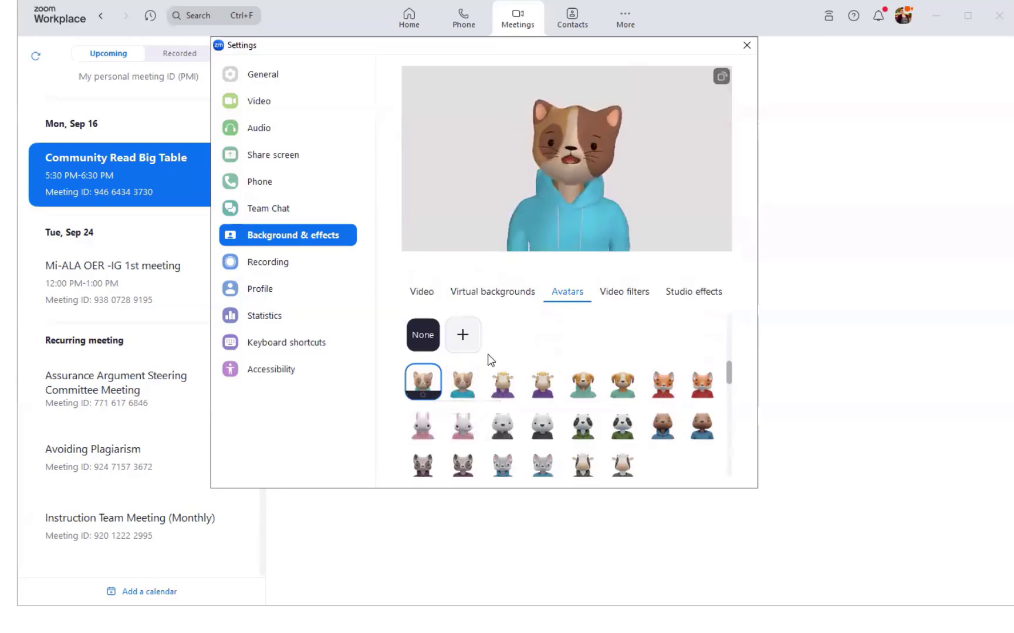
click(428, 333)
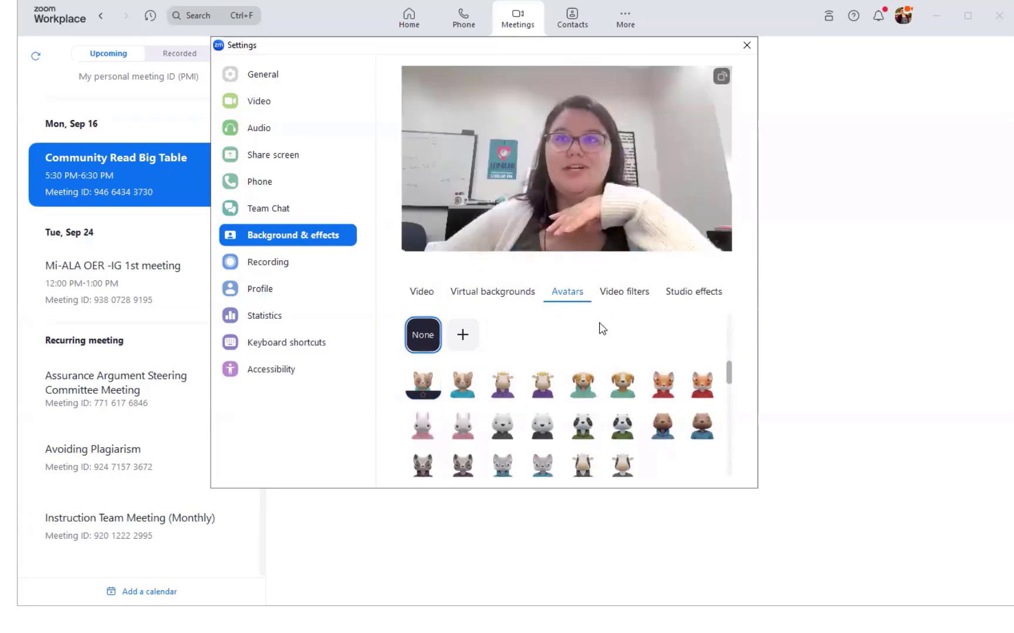
Try the Pizza Party Hat, Mini Zoom Hat and Comic Book filters, then set the filter to None
scroll(600, 327, down, 5)
scroll(586, 340, down, 1)
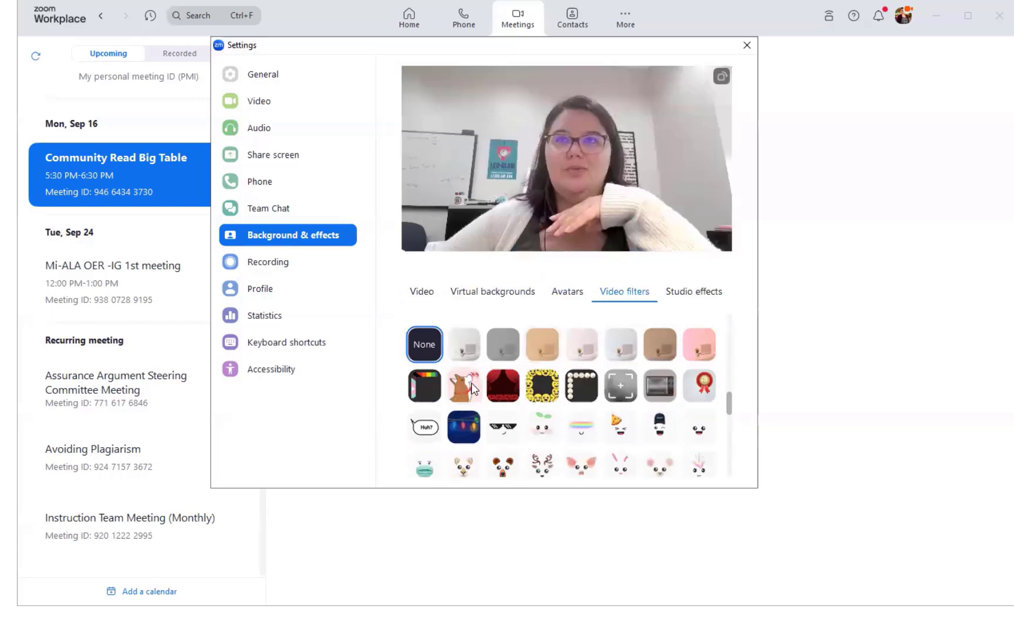
click(622, 432)
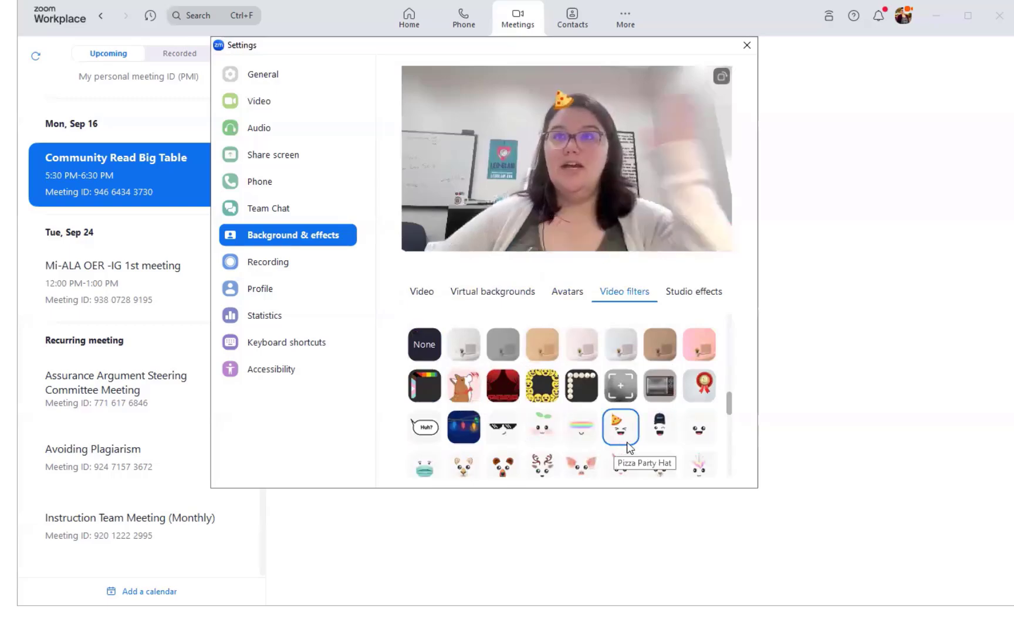
click(659, 434)
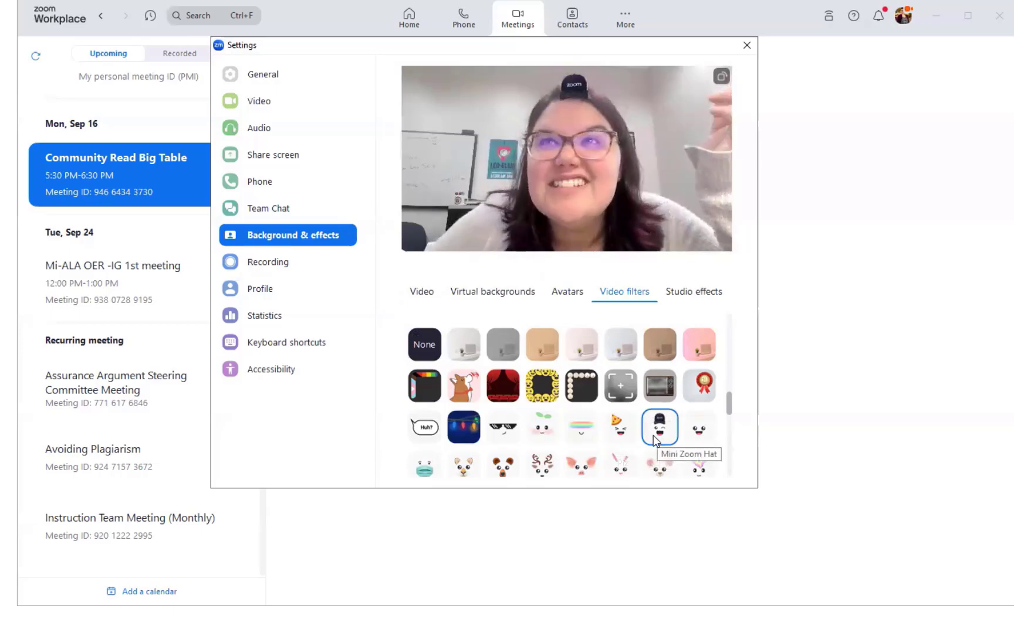
click(437, 433)
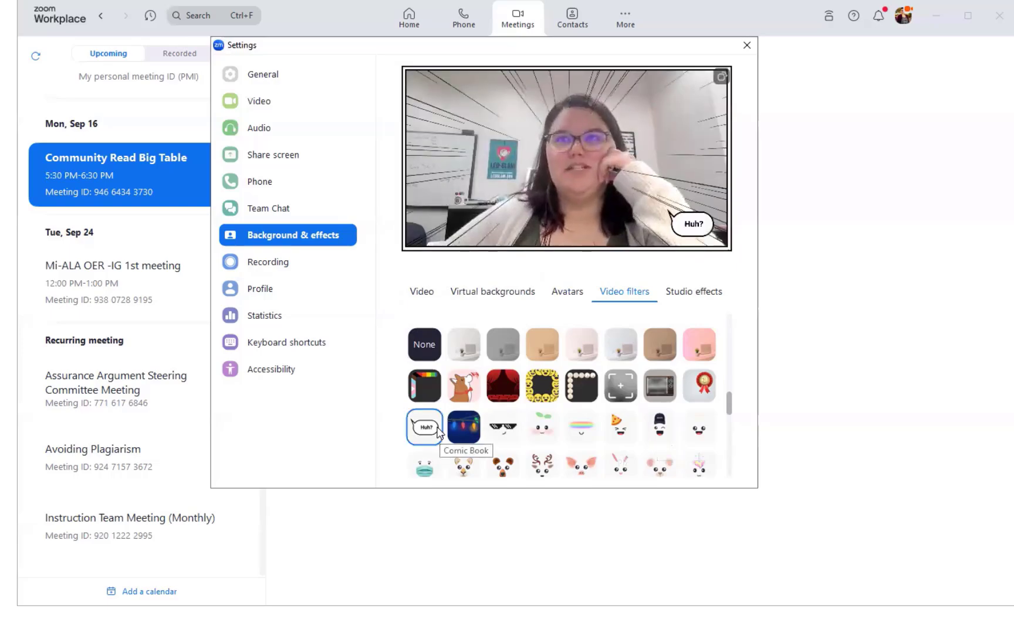
click(424, 352)
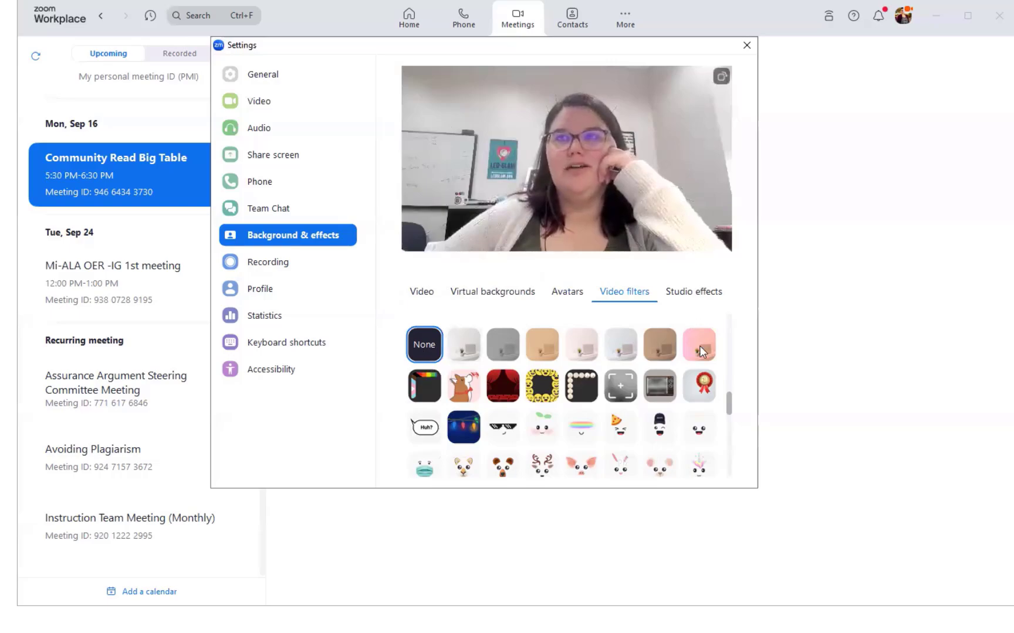
scroll(699, 348, down, 3)
scroll(699, 350, down, 6)
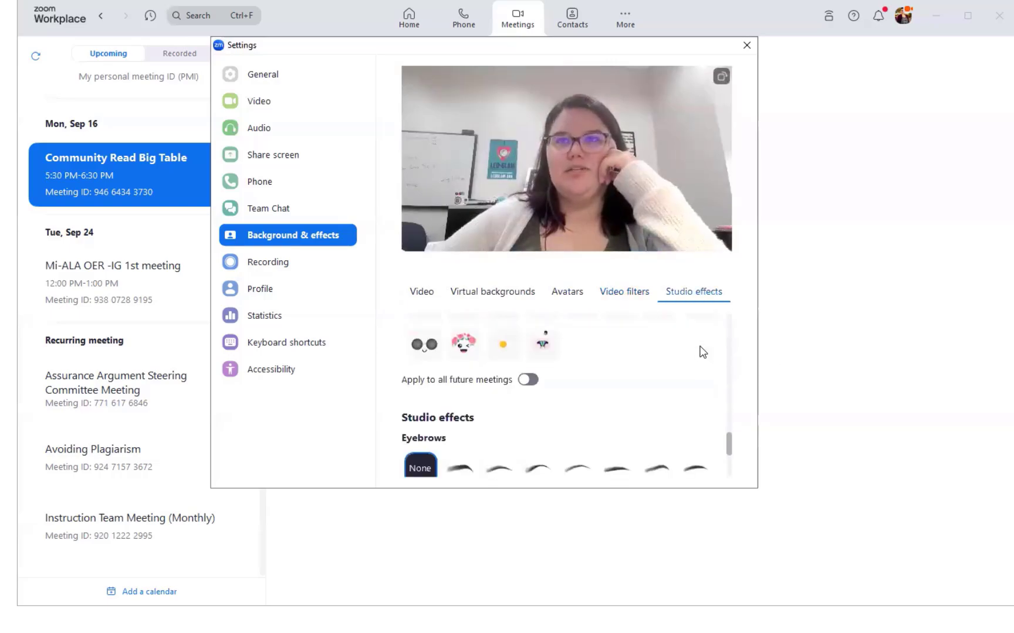
Try Royal purple and Burgundy lip colours and a lower-opacity mustache, then set both to None
scroll(667, 398, down, 1)
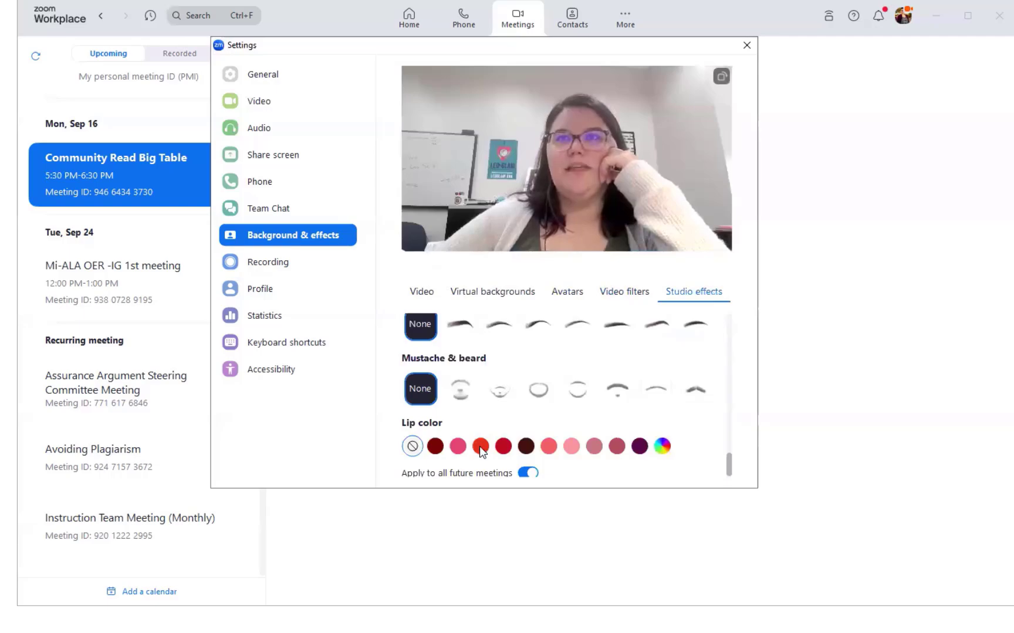
click(639, 447)
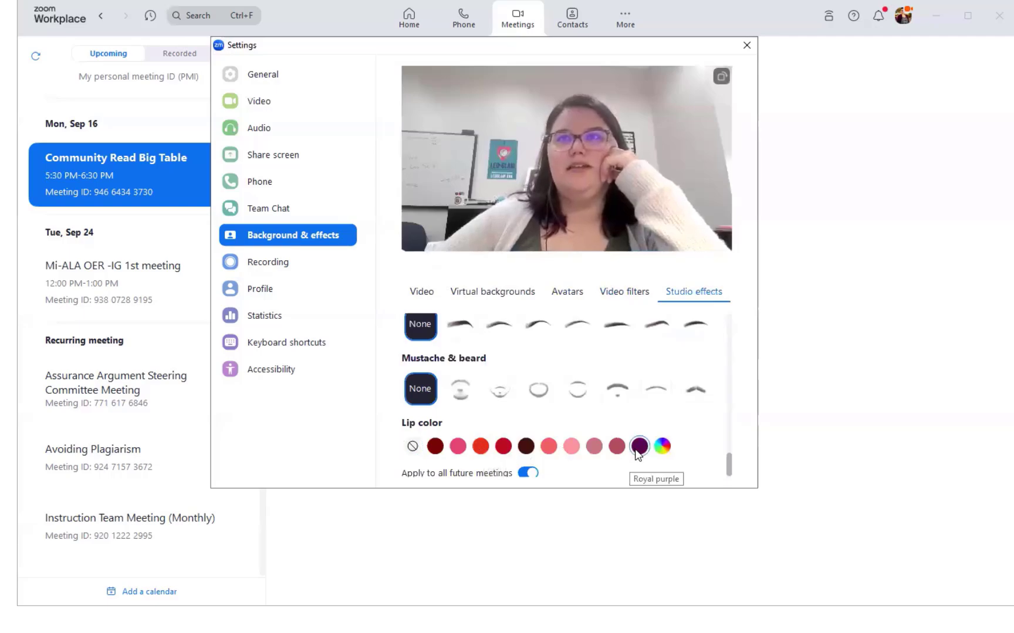
click(526, 446)
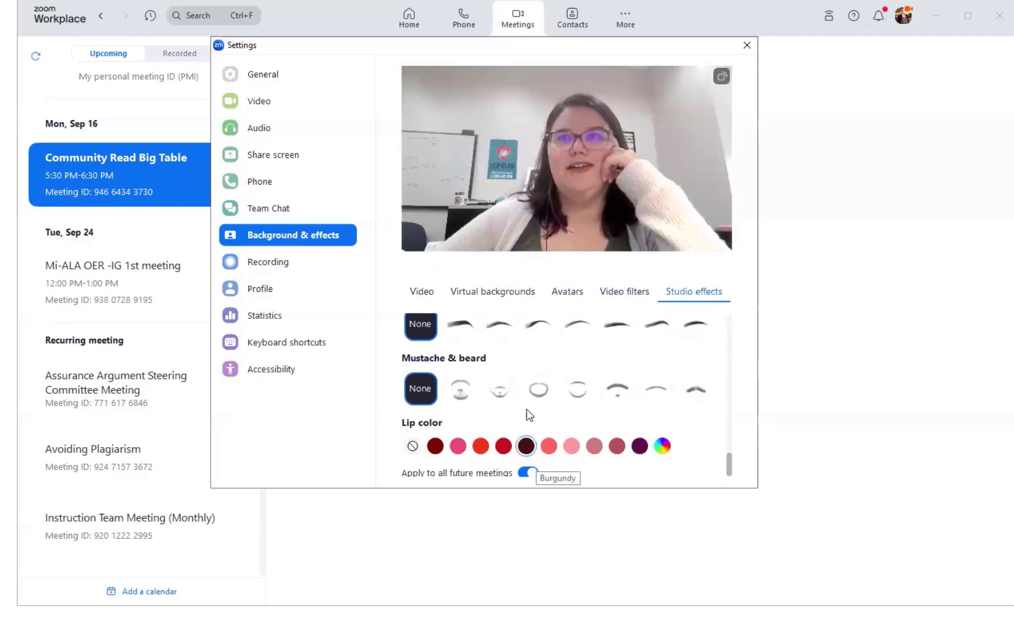
click(467, 401)
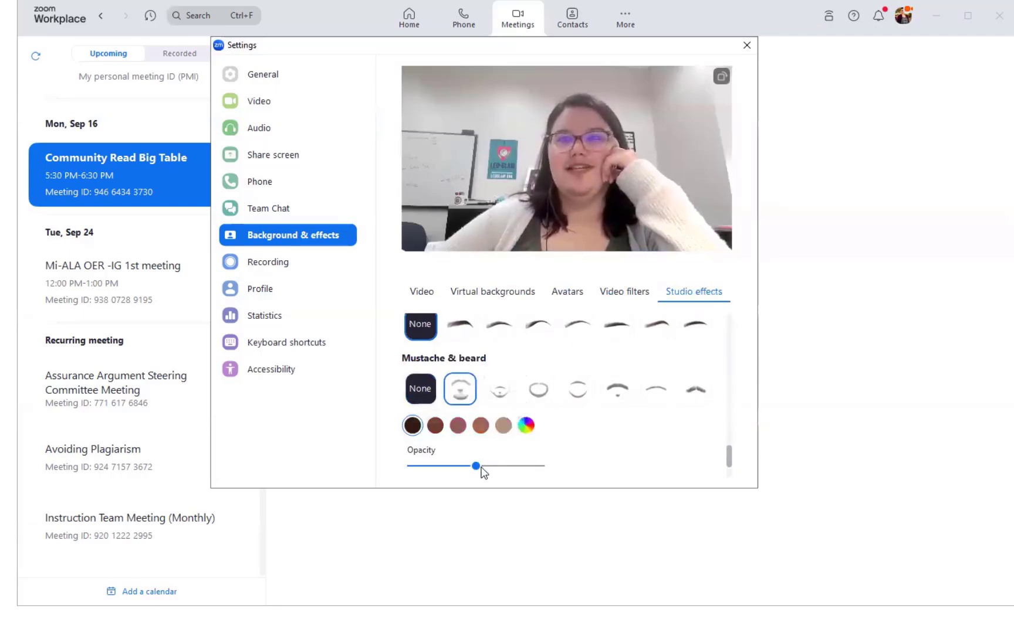
drag(475, 467, 445, 467)
click(421, 389)
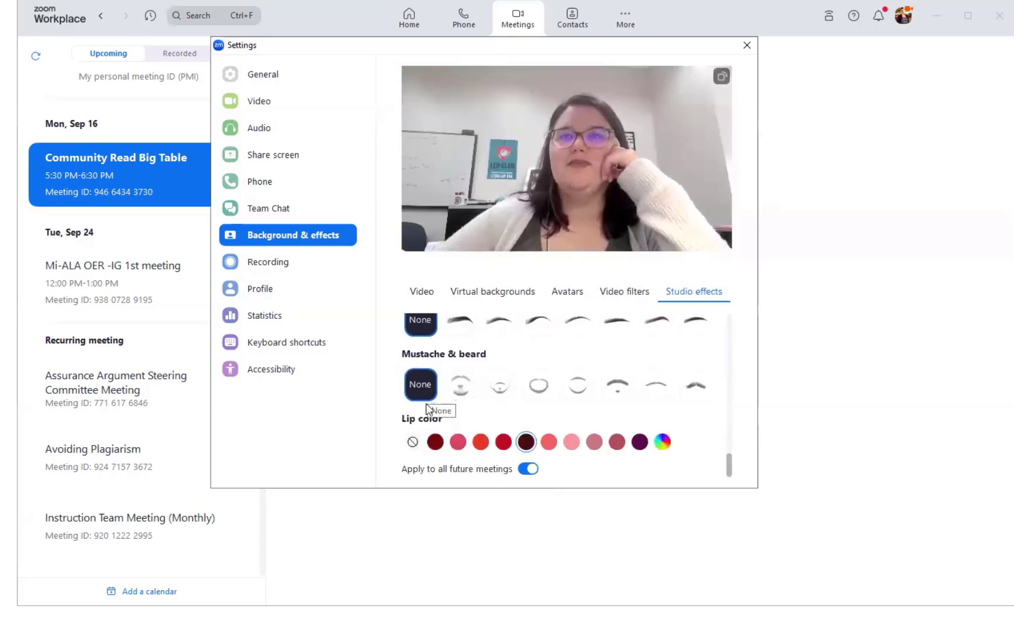
click(411, 443)
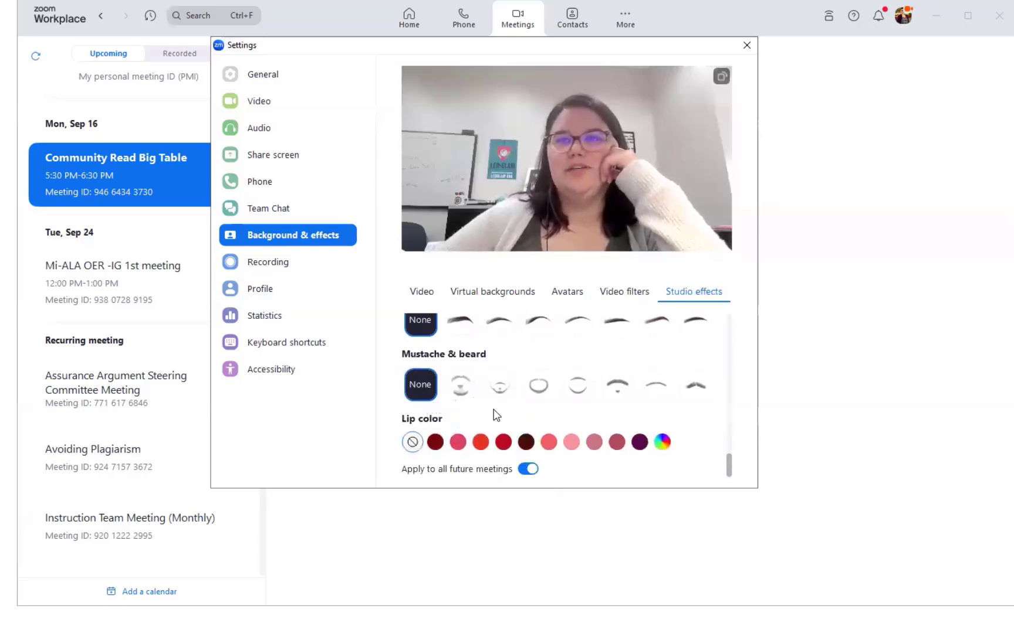
scroll(495, 415, up, 10)
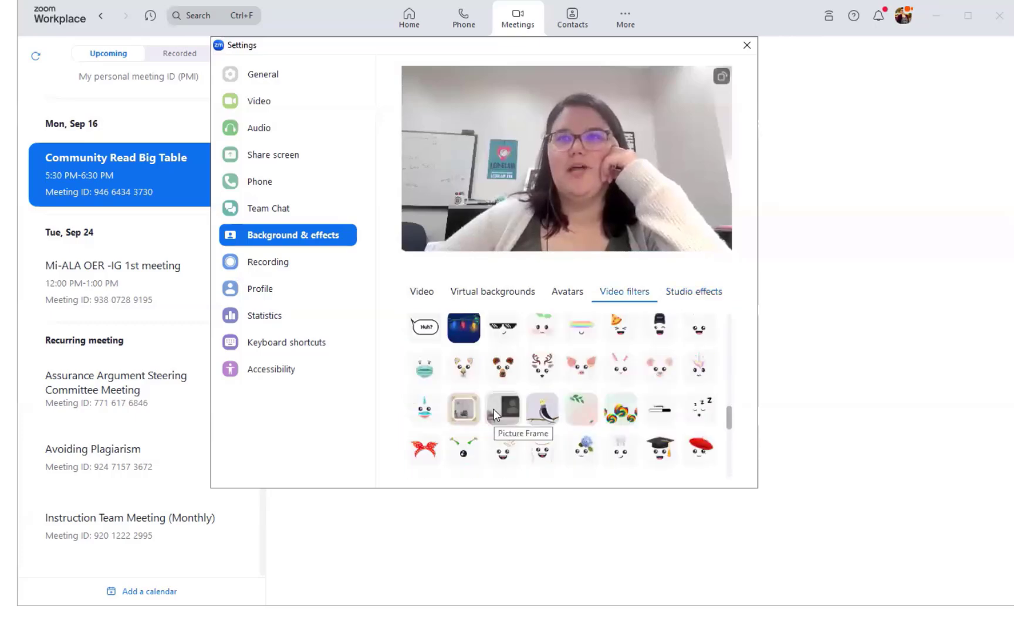
scroll(496, 415, up, 8)
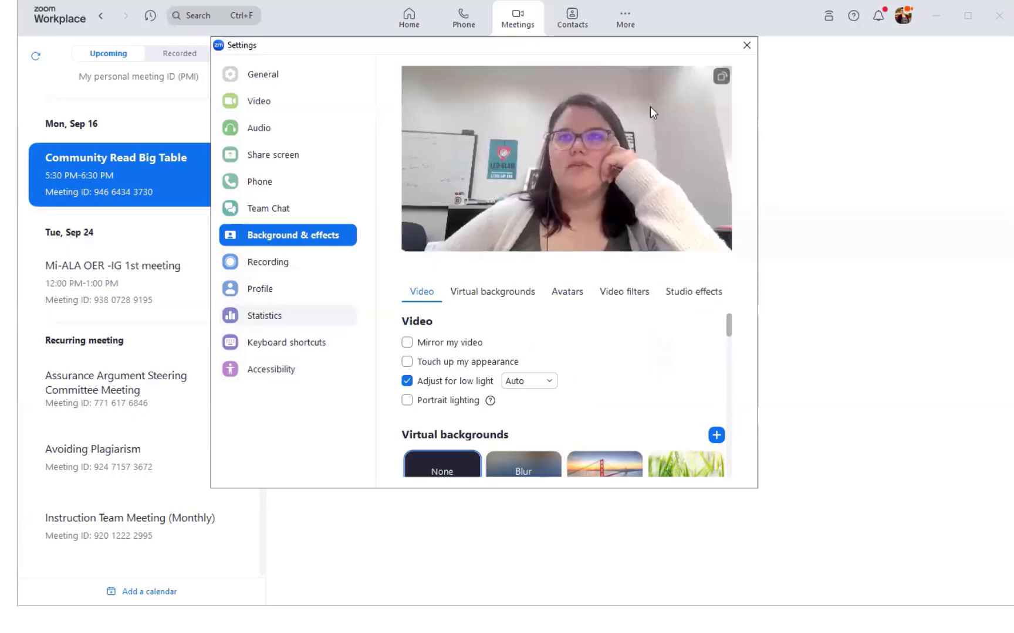
Close Settings, step through the Audio and Video device slides, and open the Participants list
click(746, 45)
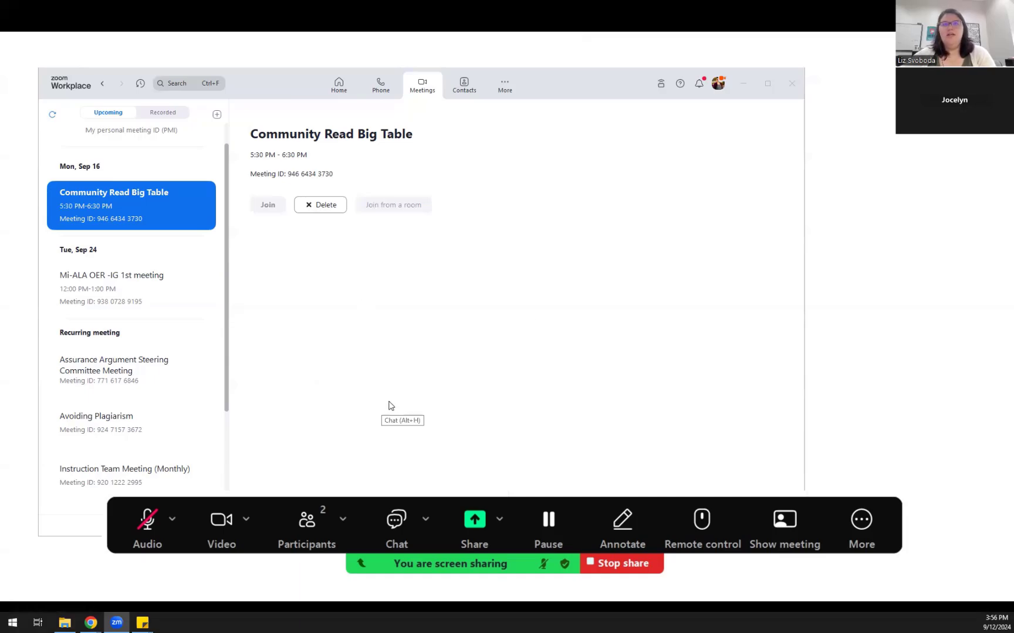
key(Right)
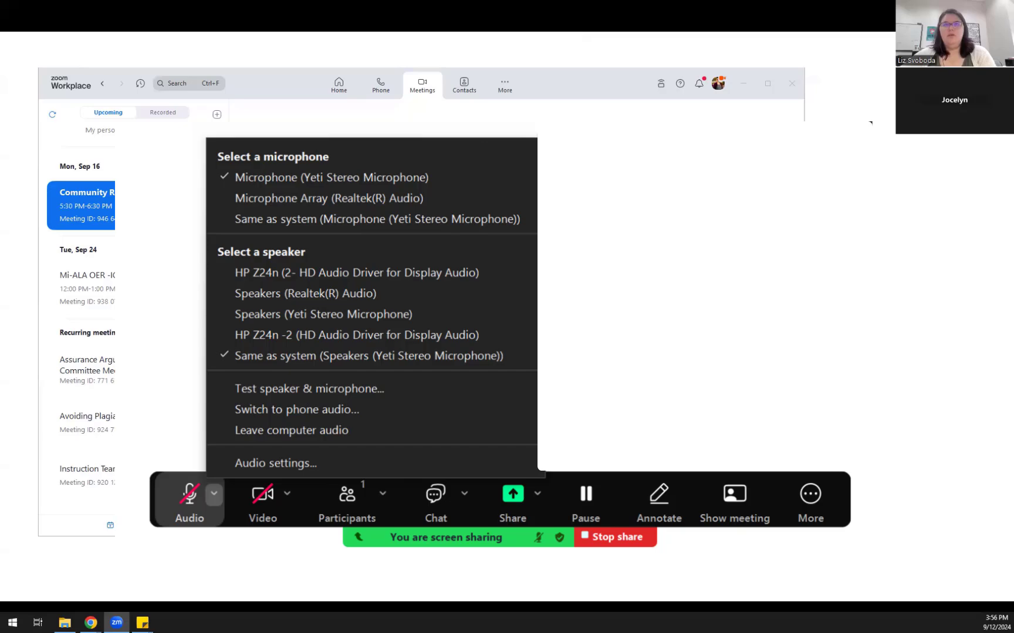
key(Right)
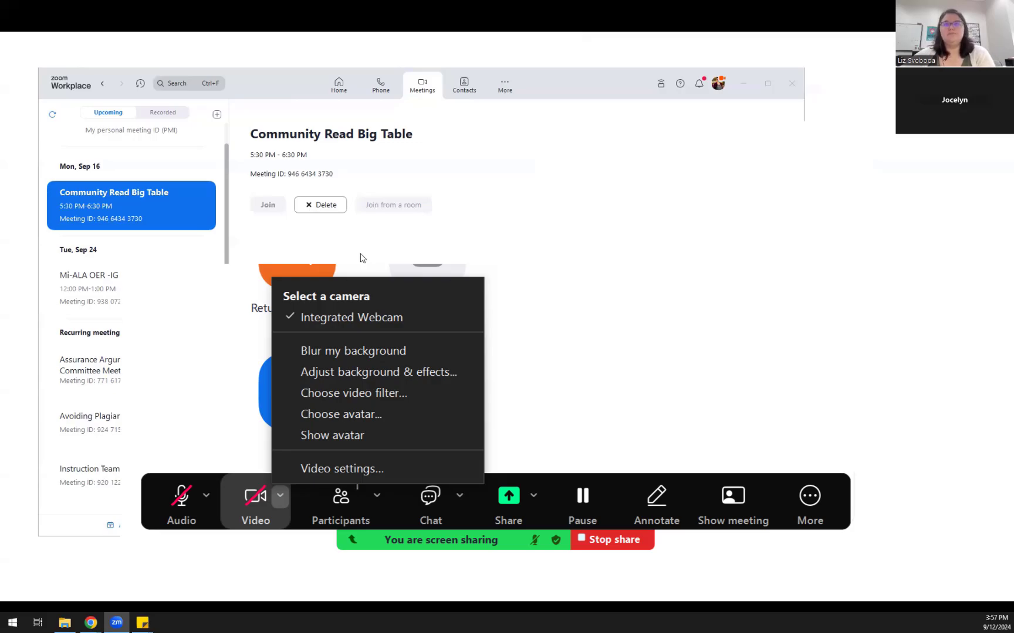
click(336, 256)
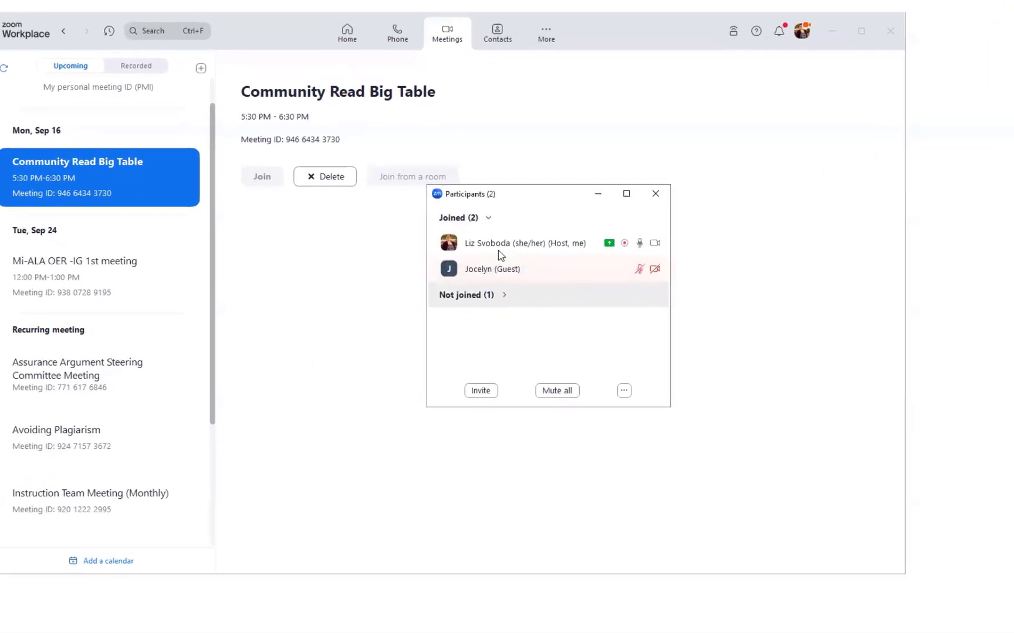
Open the guest's actions menu, expand the Not joined invitees, and drag the Participants window down-left
mouse_move(497, 267)
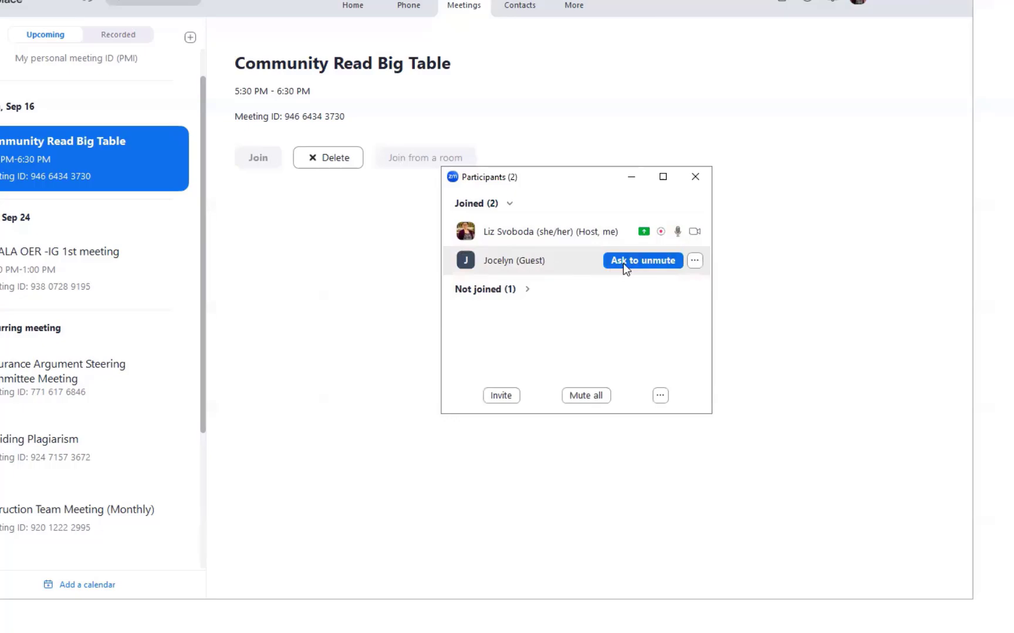
click(692, 262)
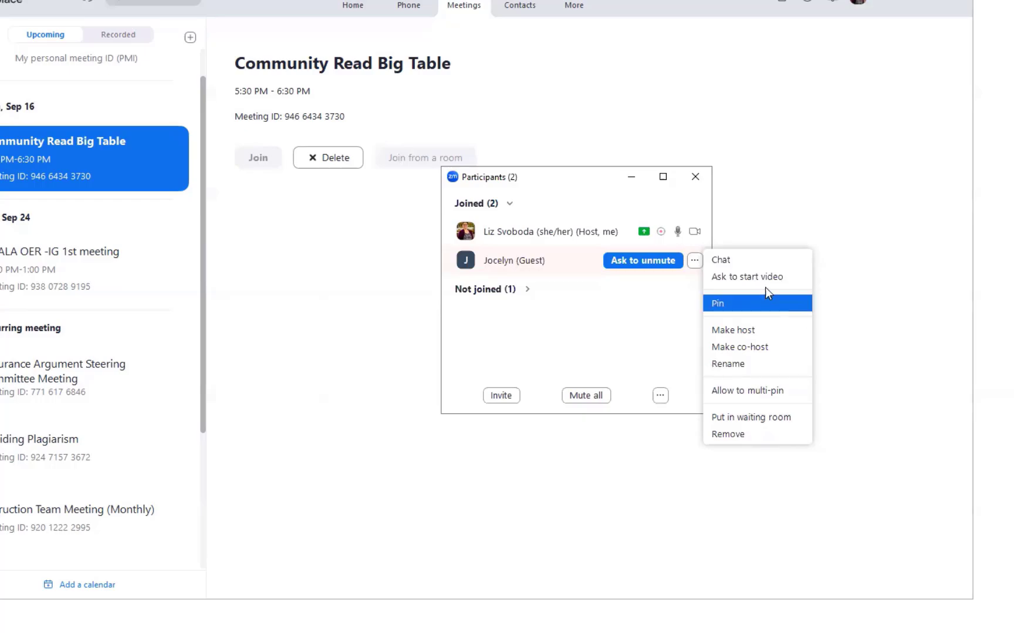
click(673, 297)
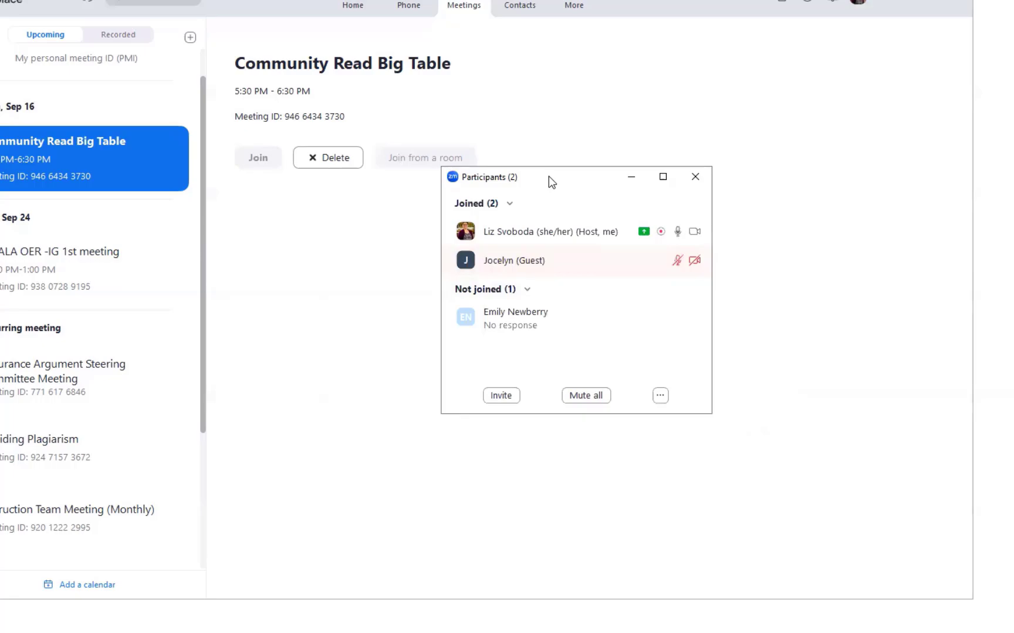
drag(549, 176, 377, 312)
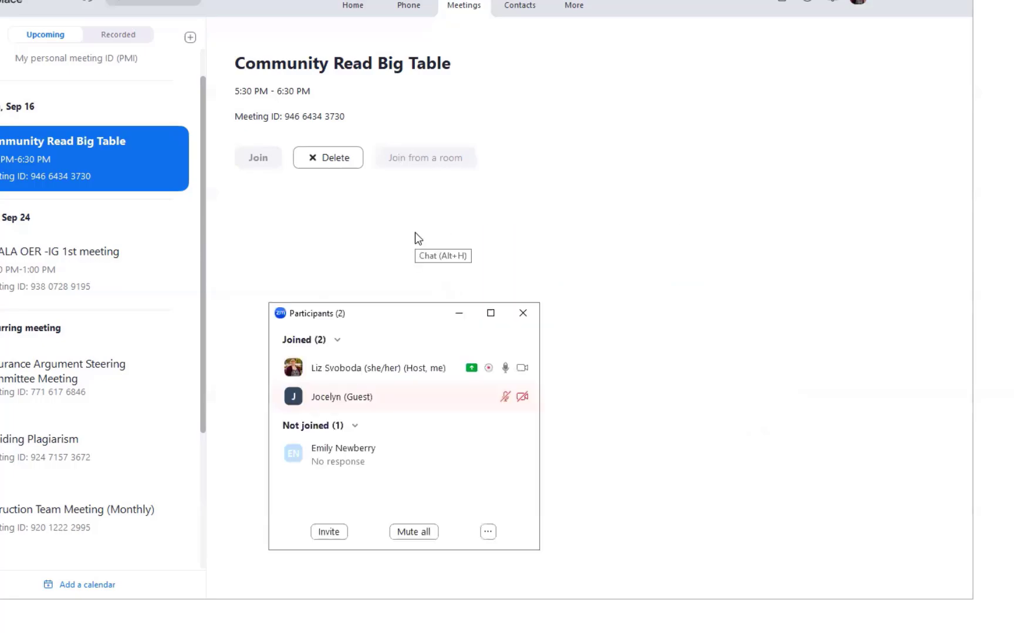
Send 'Hello!' to everyone in the meeting chat and react to it with a thumbs up
click(450, 241)
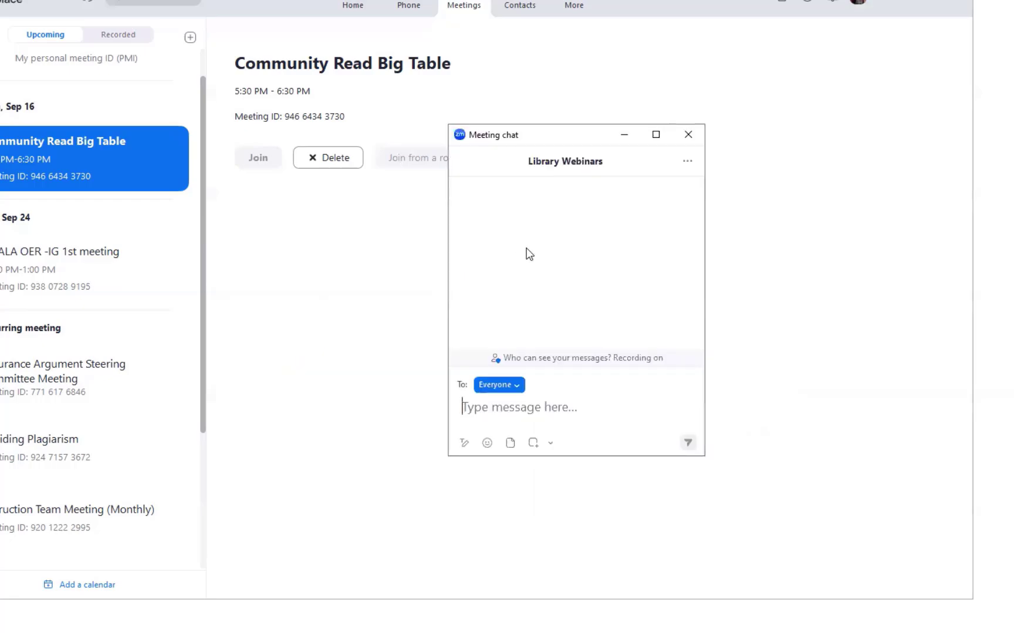
text(Hello)
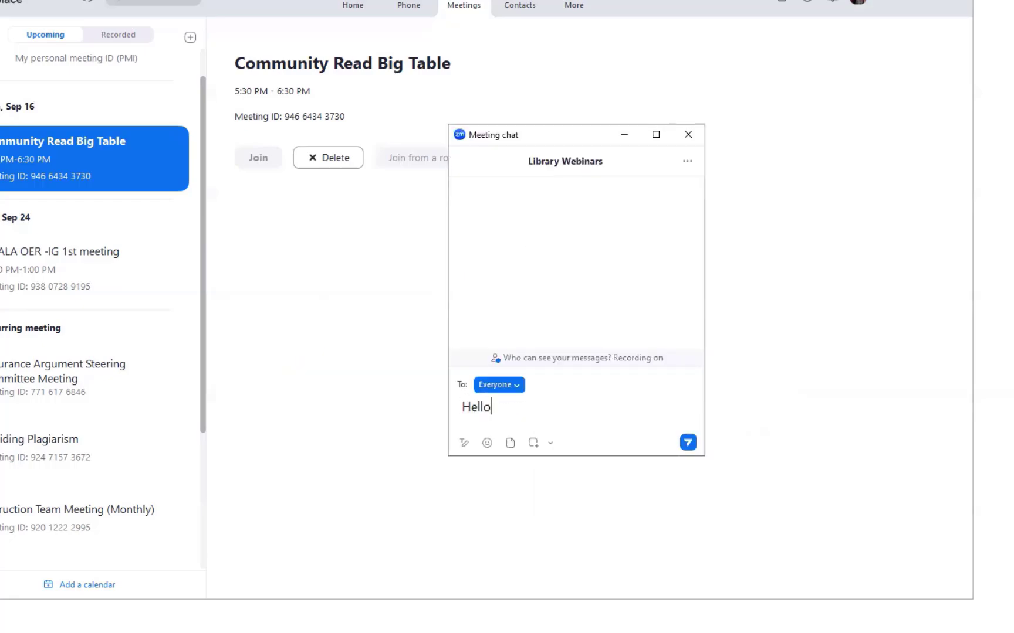
text(!)
key(Return)
mouse_move(525, 249)
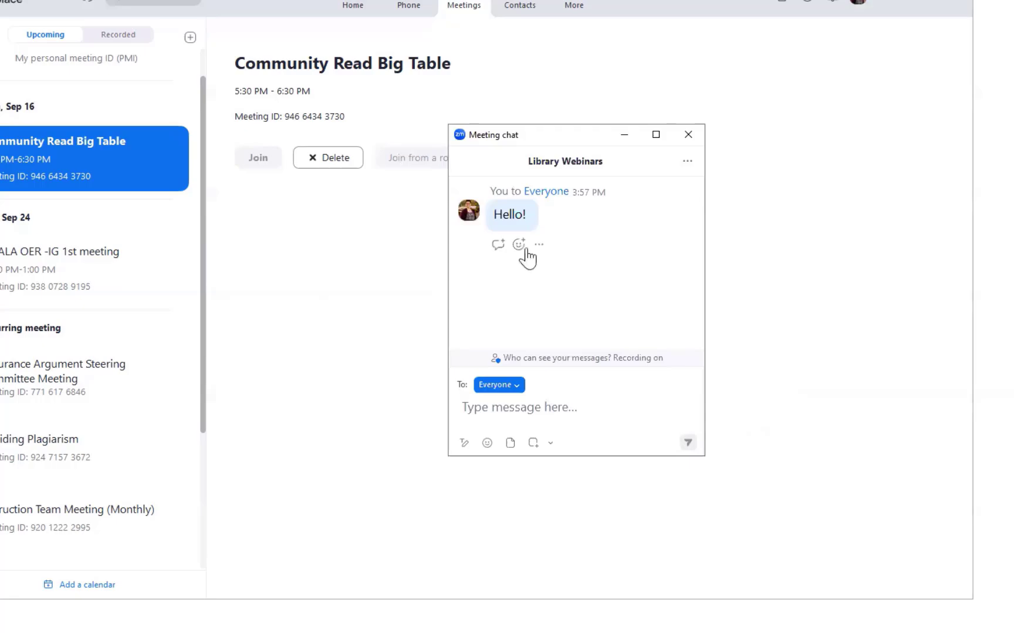
click(518, 245)
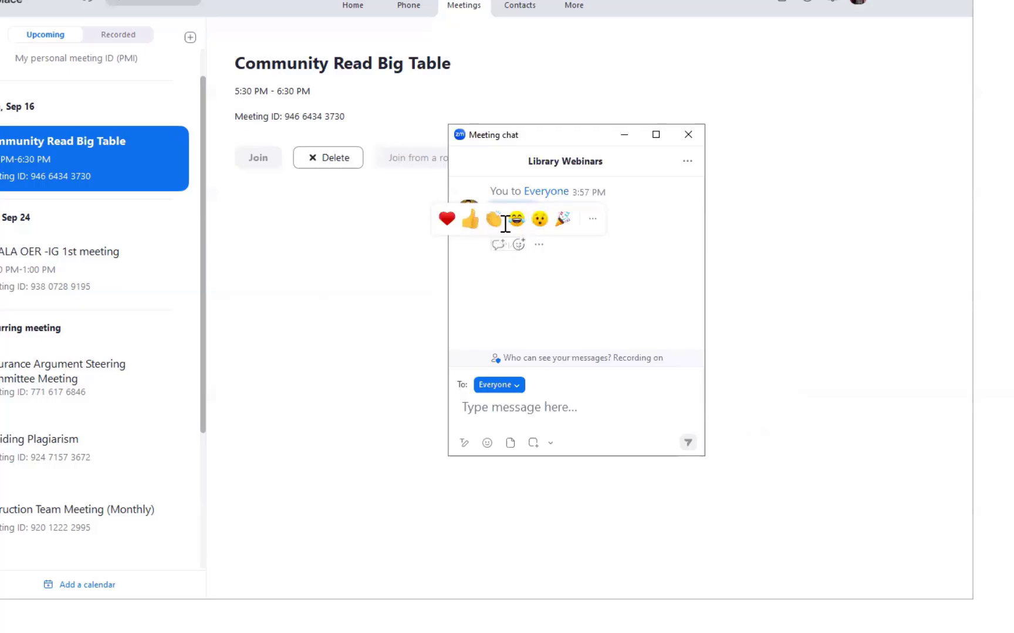
click(470, 219)
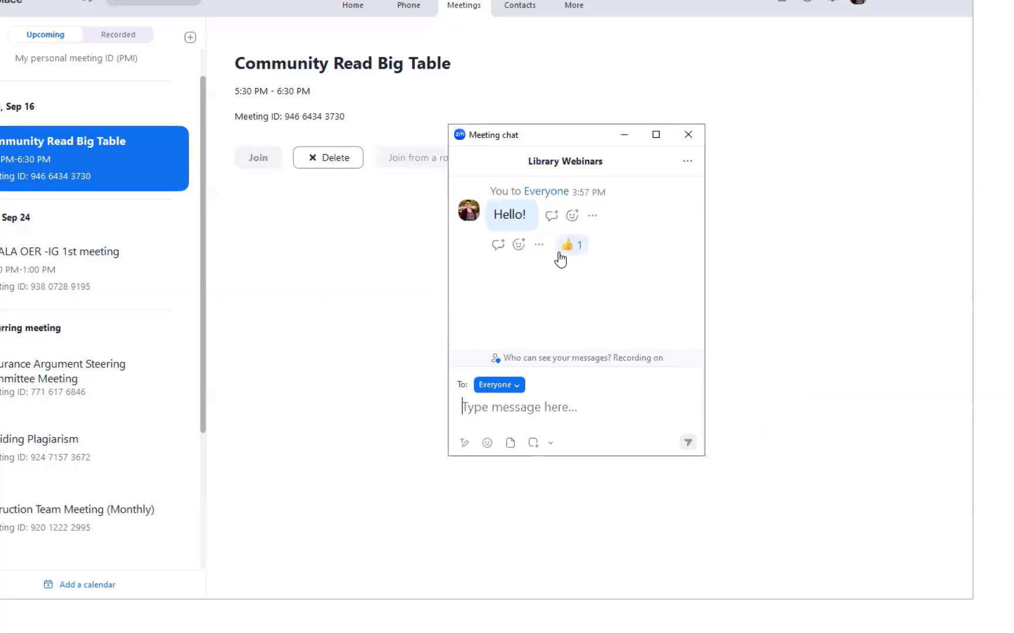
Reply 'hi' in a thread under Hello! and collapse the thread
click(499, 247)
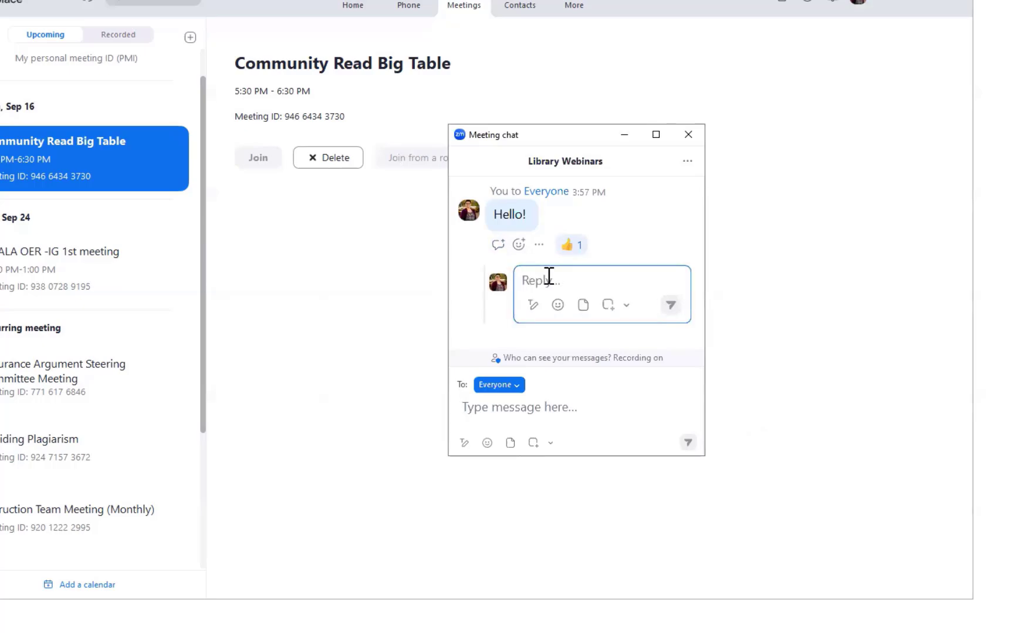
text(hi)
key(Return)
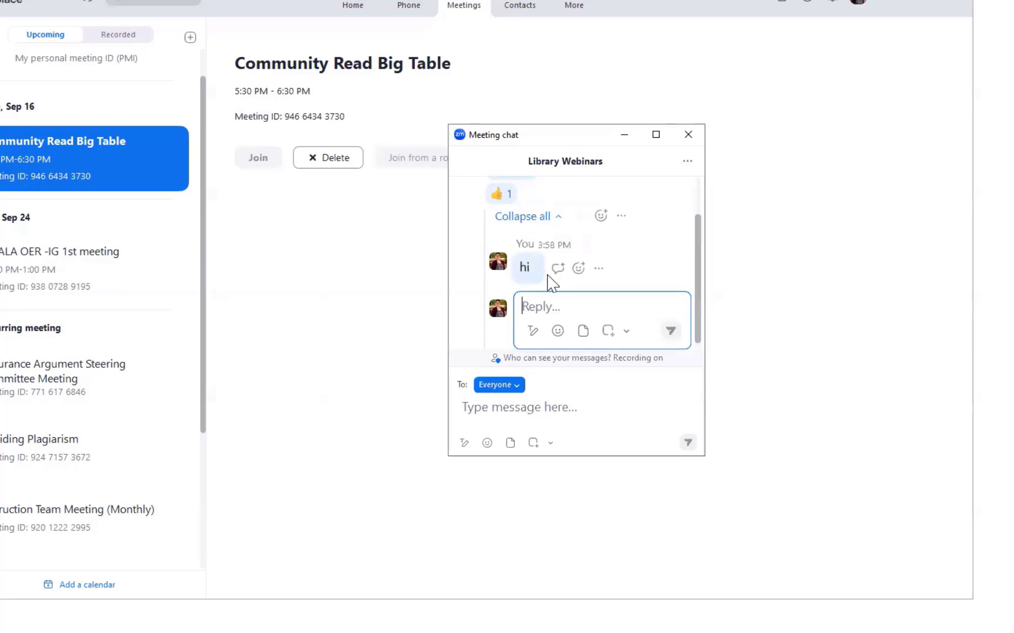
click(549, 217)
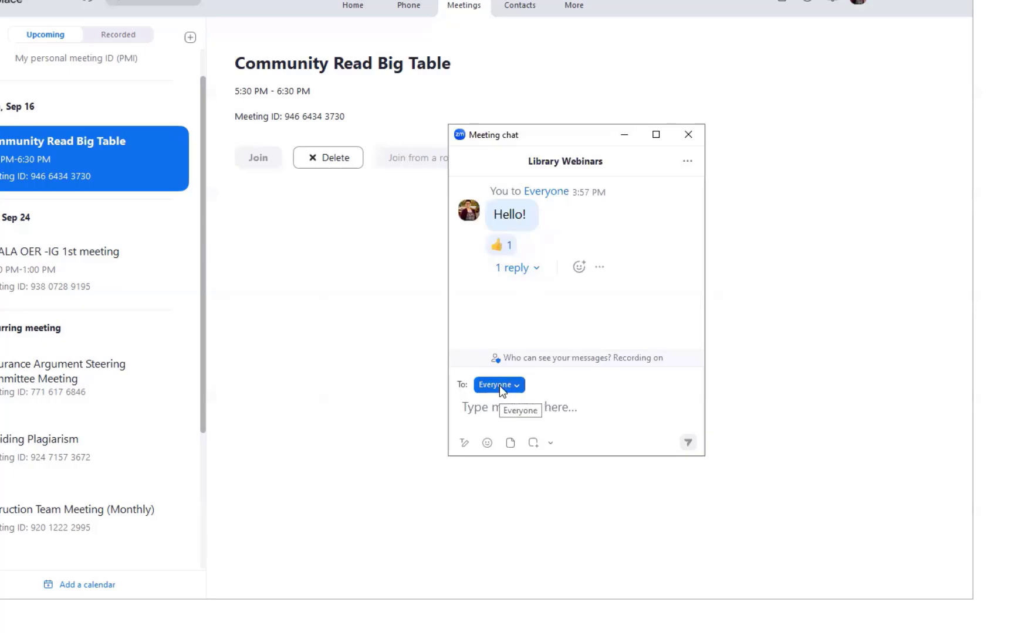
Send 'New message' to everyone, then make the chat window taller and move it up-left
click(495, 410)
text(New)
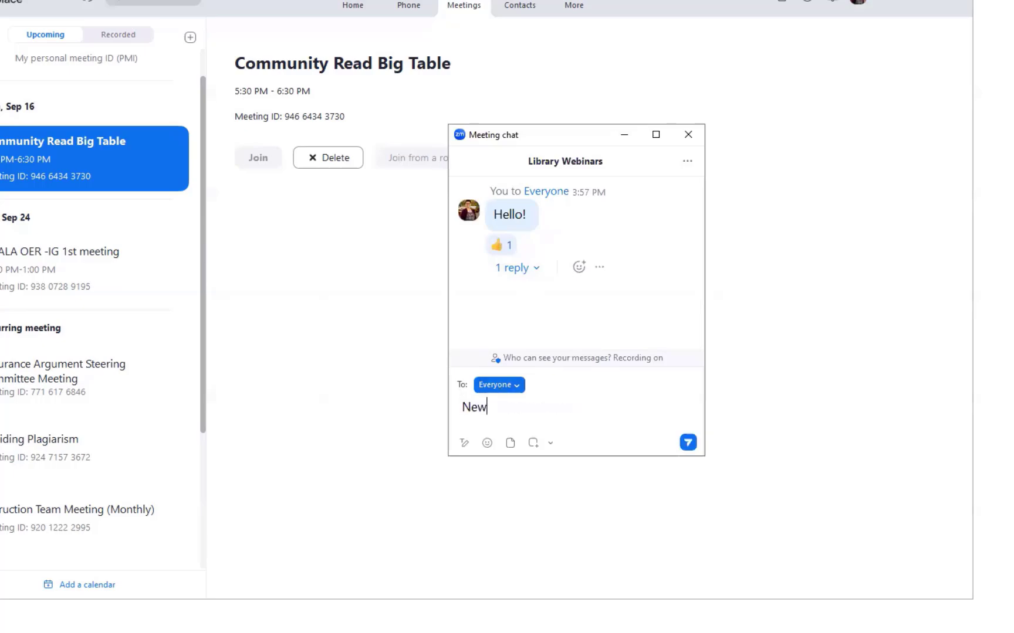
text( message)
key(Return)
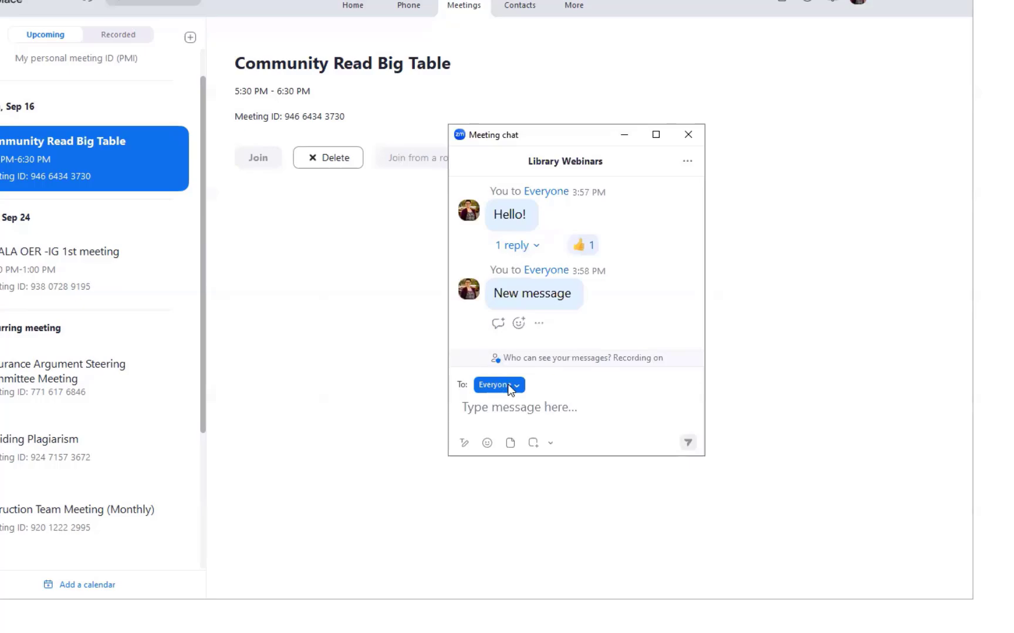
drag(580, 457, 581, 510)
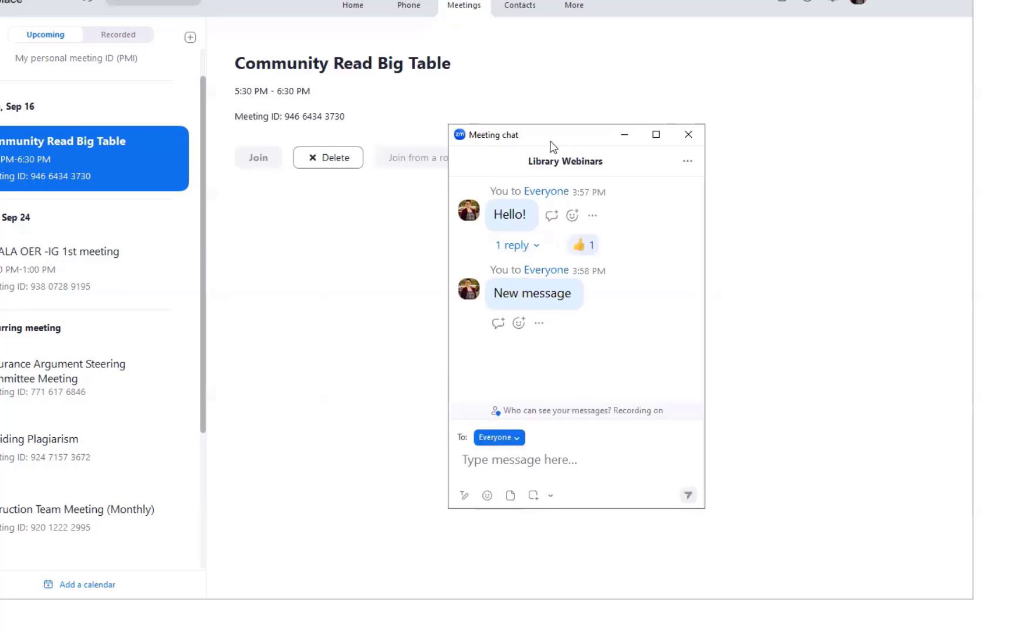
drag(553, 135, 492, 62)
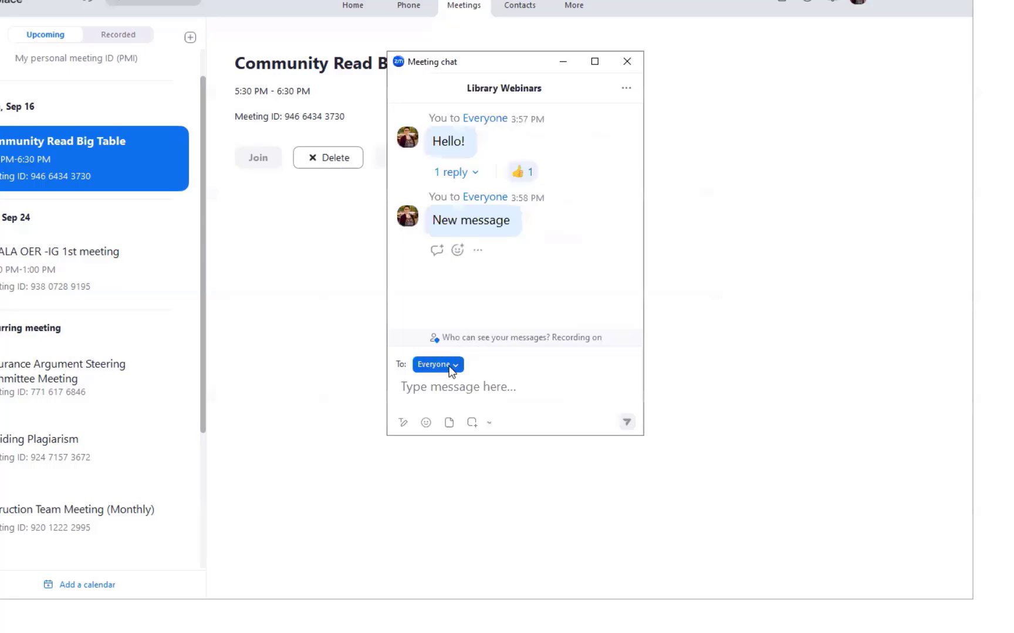
click(450, 369)
click(445, 412)
click(455, 365)
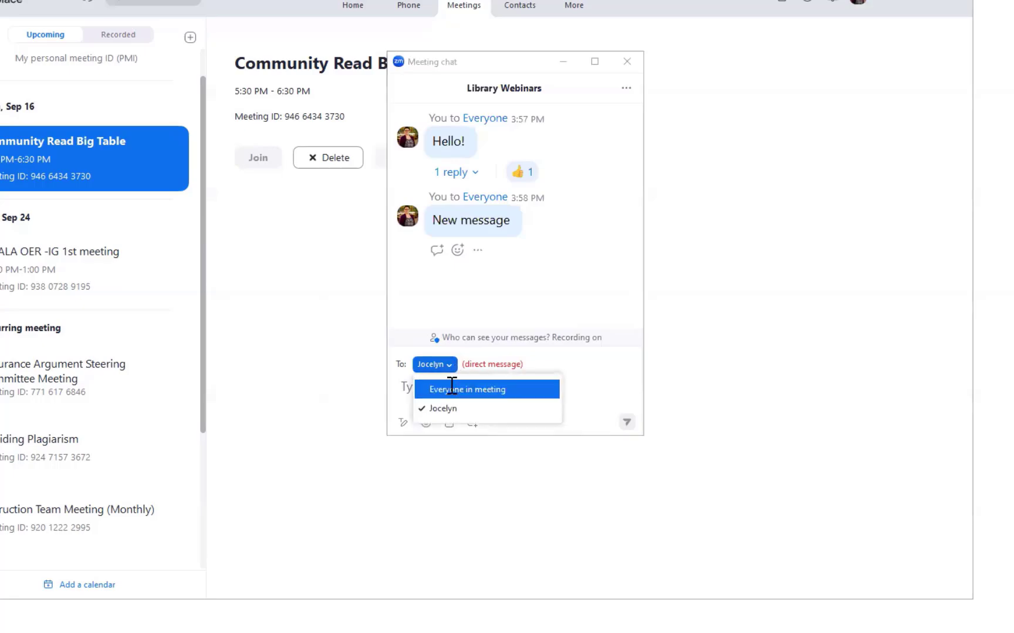
click(450, 389)
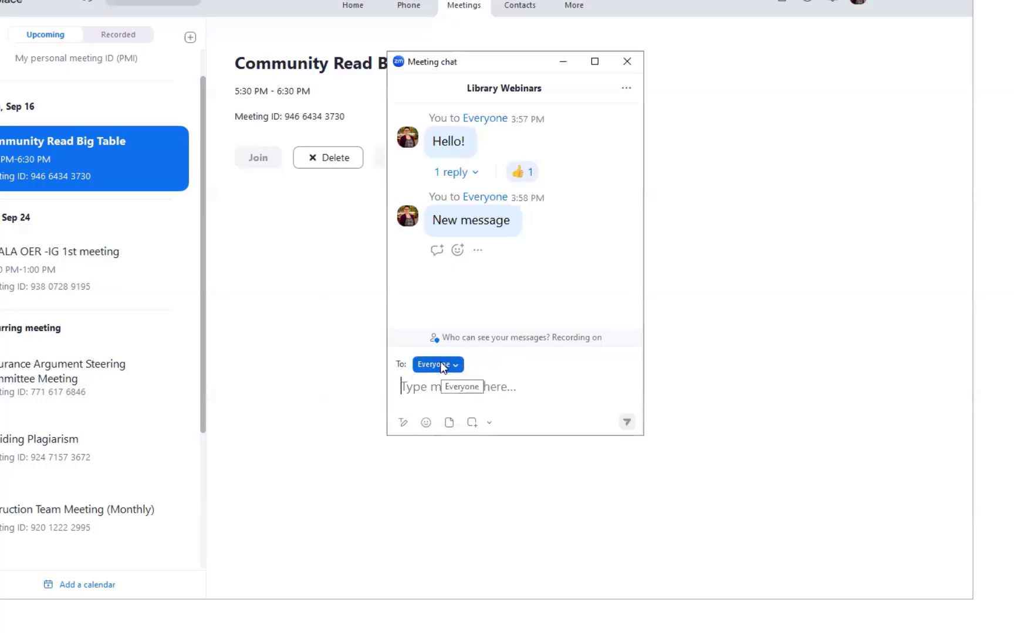
Show the text-formatting toolbar, its extra list and indent options, and the emoji picker
click(402, 422)
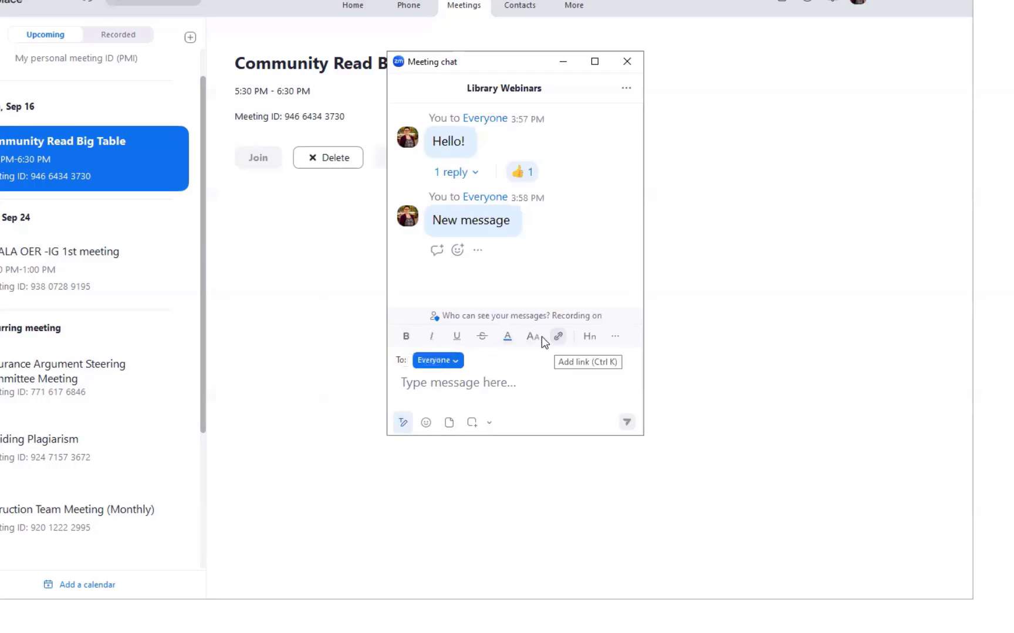
click(613, 338)
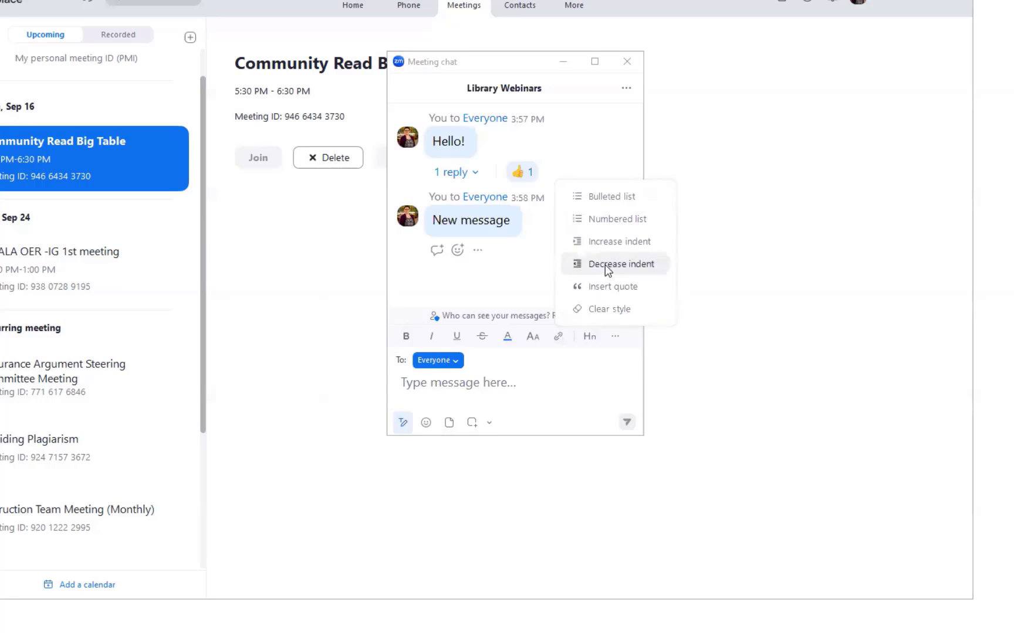
click(426, 423)
scroll(390, 290, down, 2)
scroll(384, 274, up, 2)
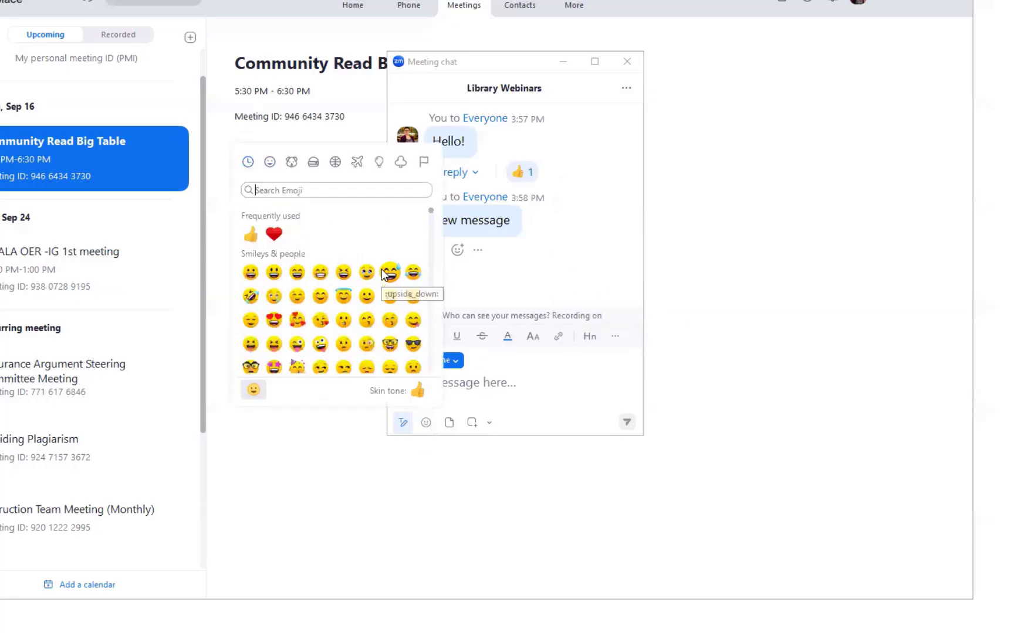
Bring up quick reactions on a chat message and the file-attachment sources, then resume composing
click(457, 254)
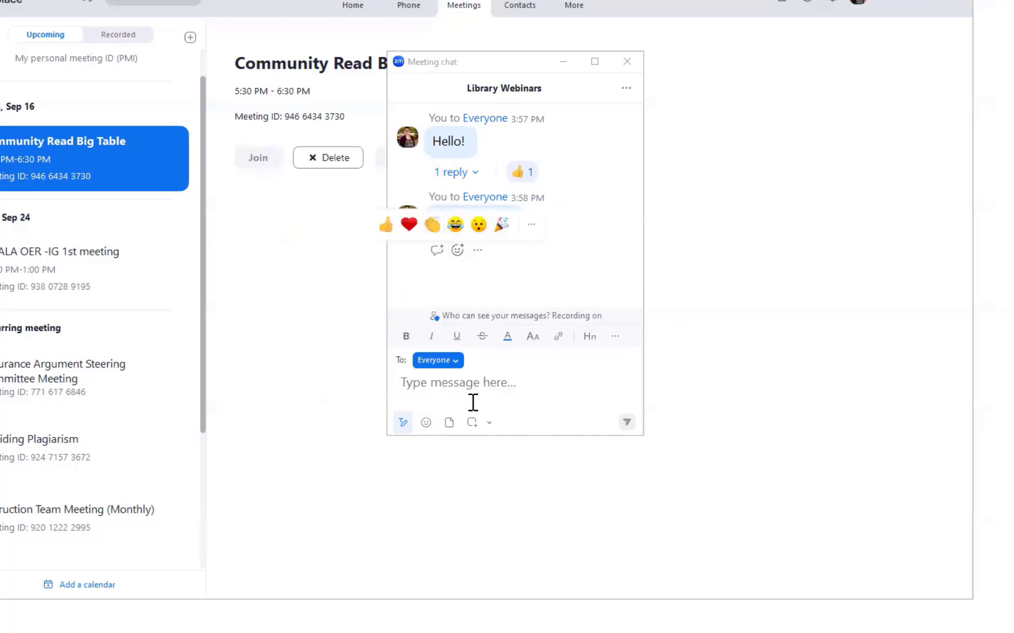
click(448, 423)
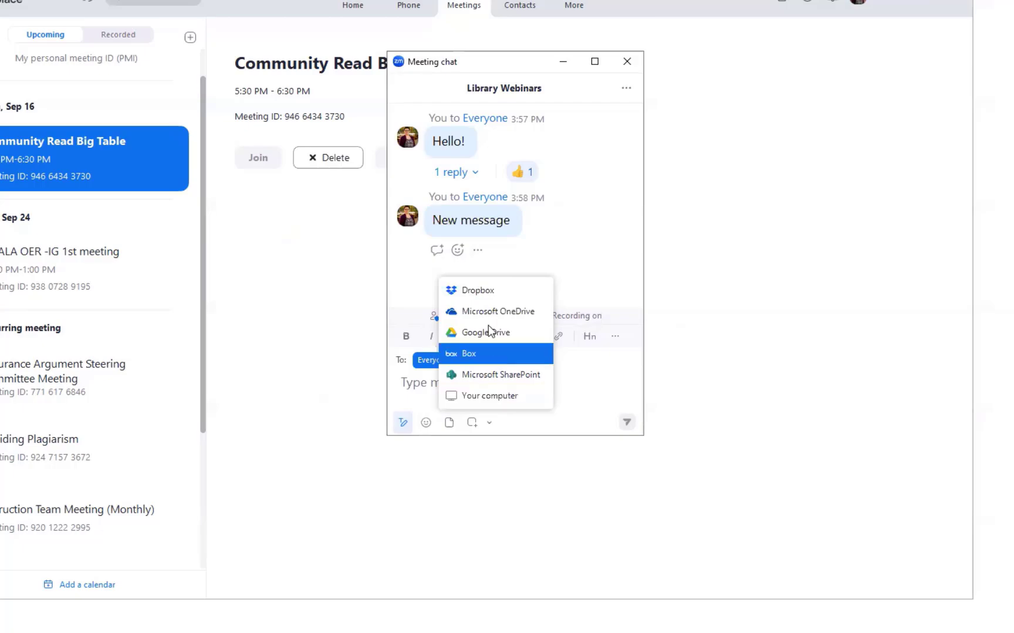
click(578, 397)
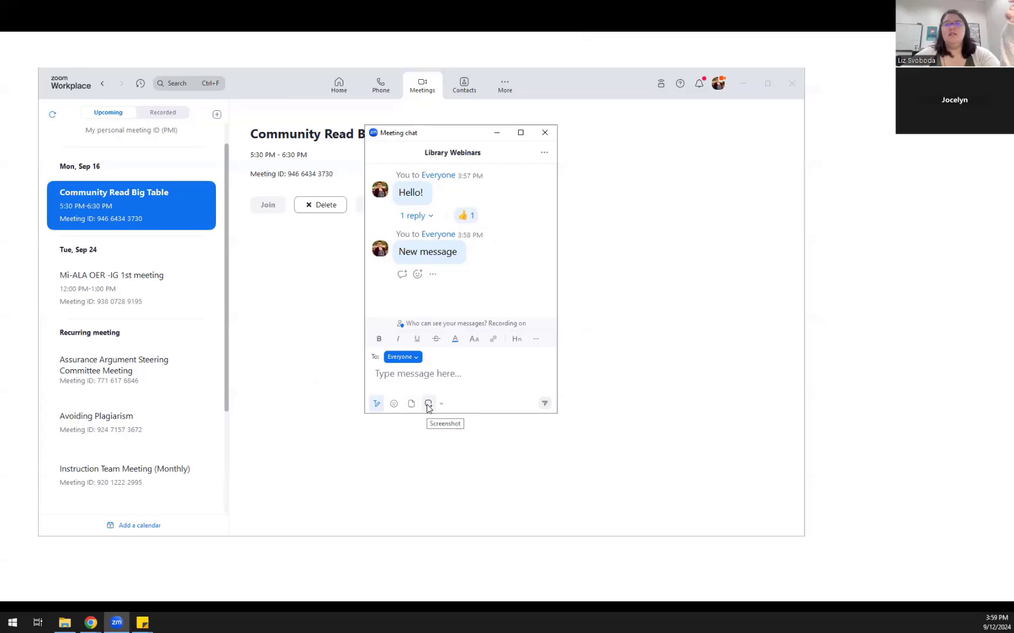
Capture the Zoom window and circle Community Read Big Table with a thick red ellipse
click(428, 405)
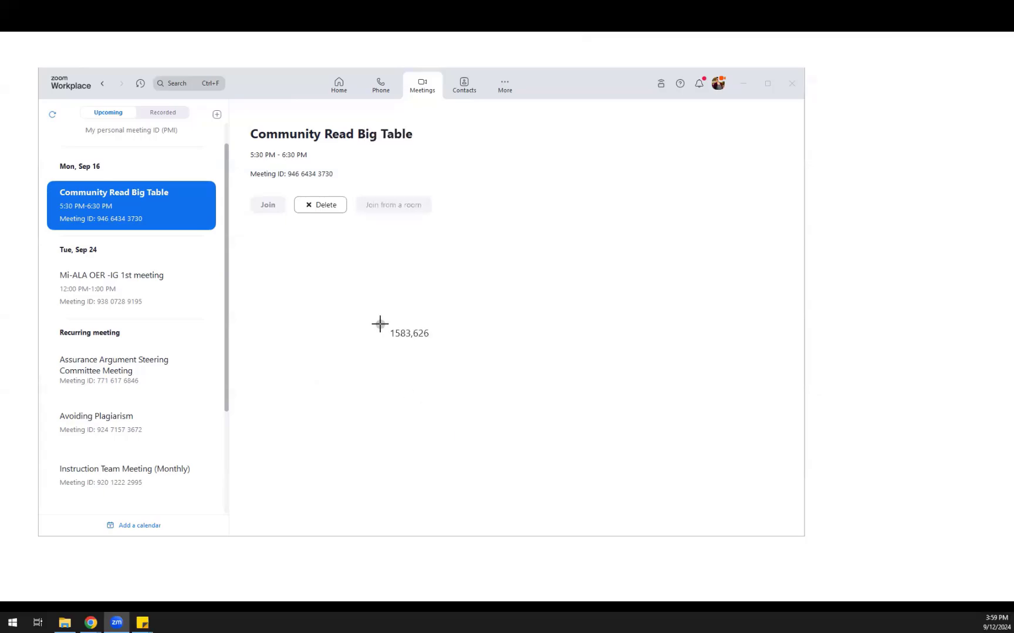
drag(21, 55, 634, 473)
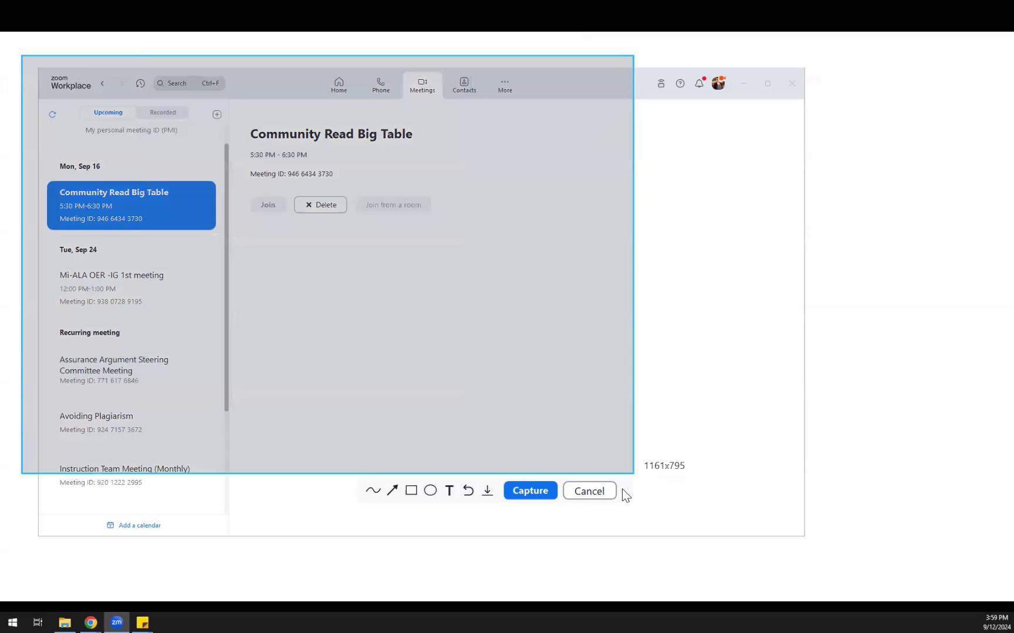
click(372, 491)
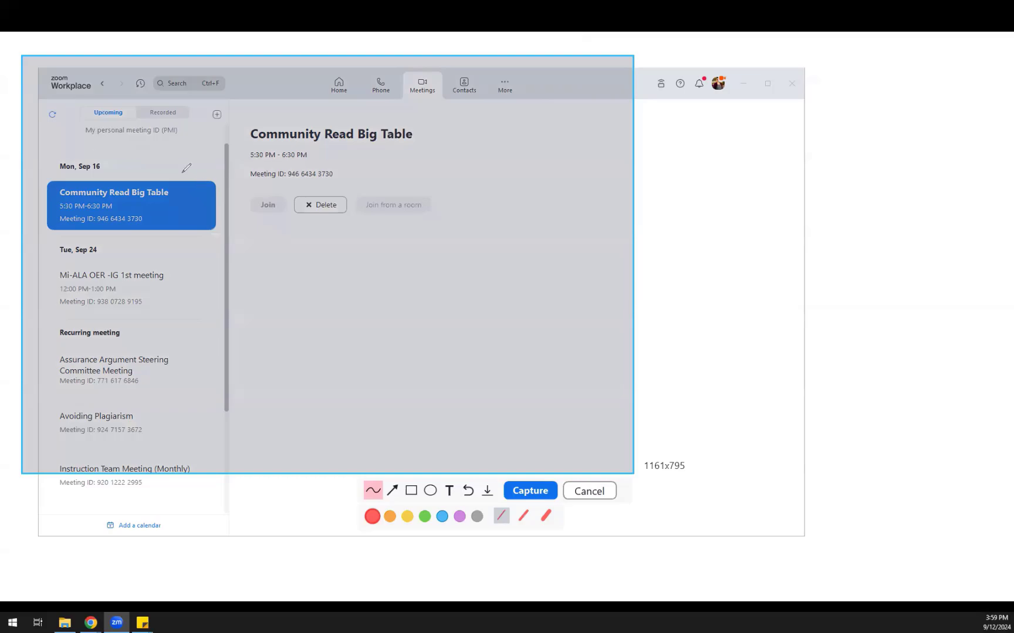
mouse_move(195, 175)
mouse_down()
mouse_move(124, 298)
mouse_move(187, 145)
mouse_up()
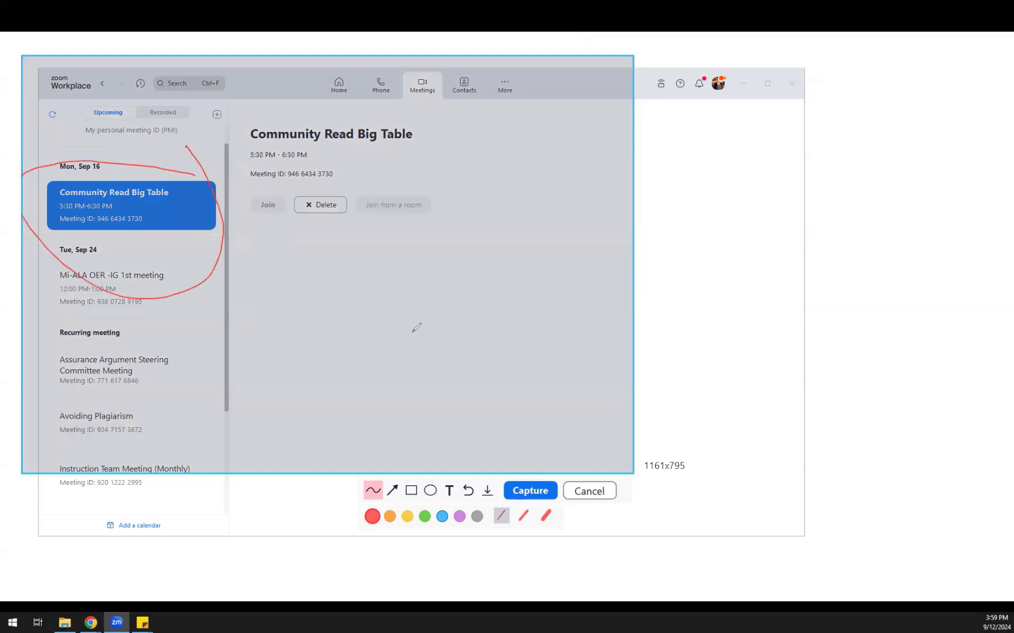
click(430, 493)
click(468, 491)
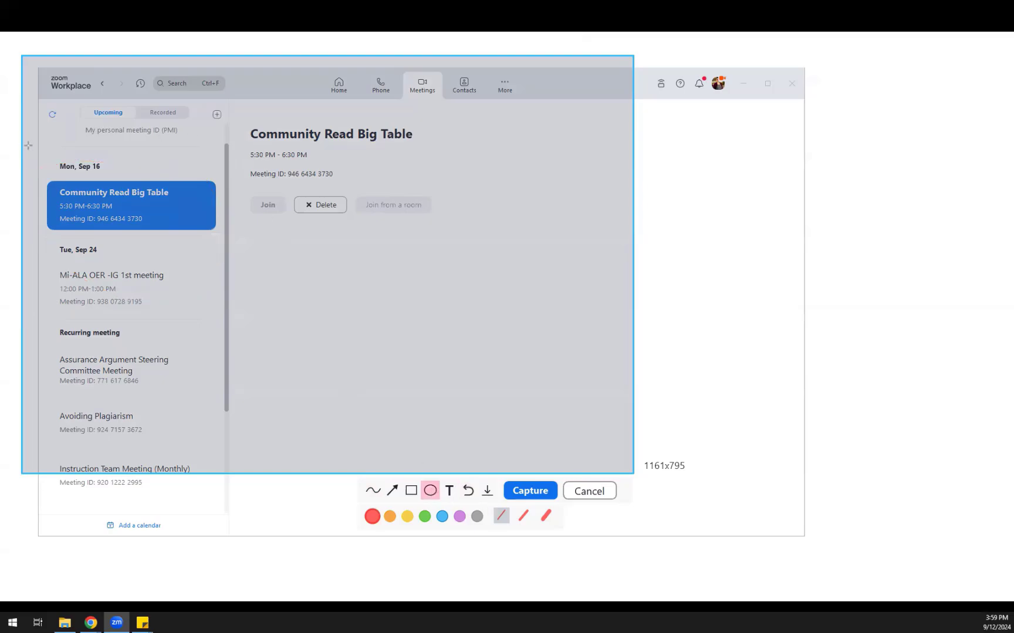
drag(28, 142, 253, 288)
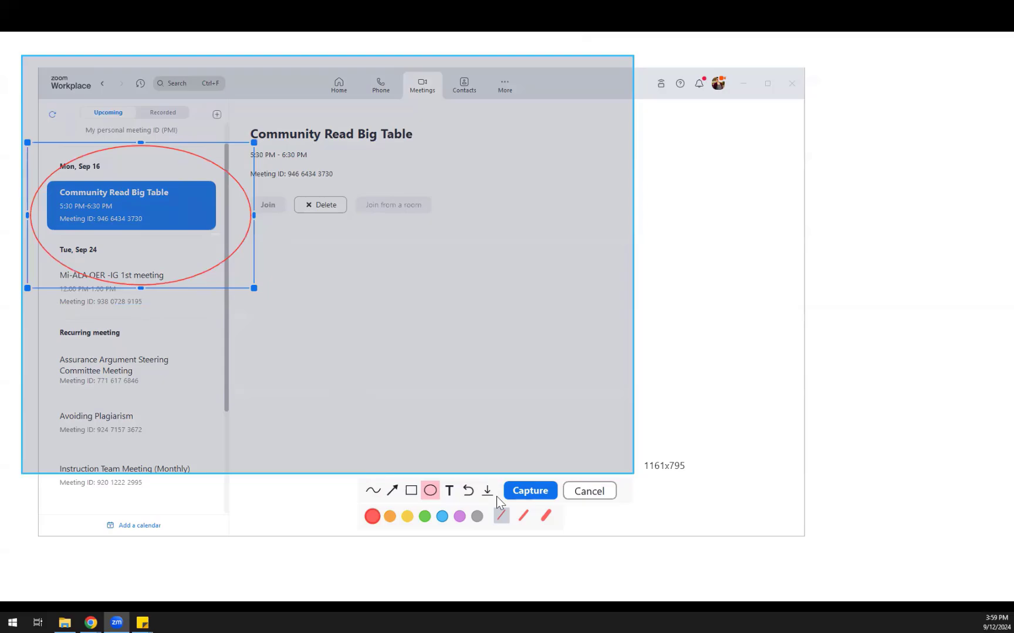
click(545, 516)
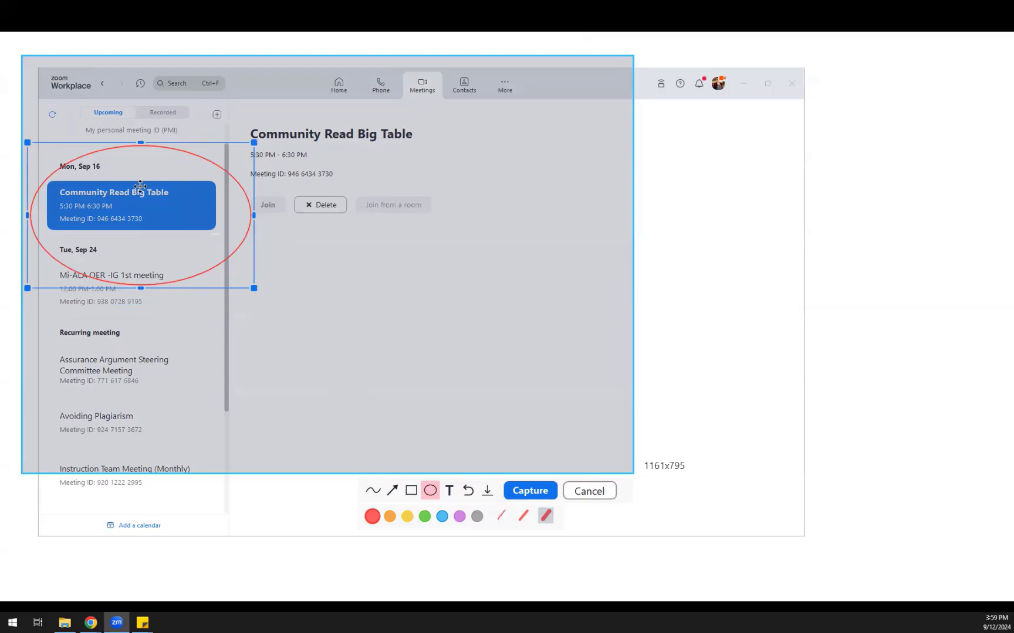
drag(42, 128, 279, 289)
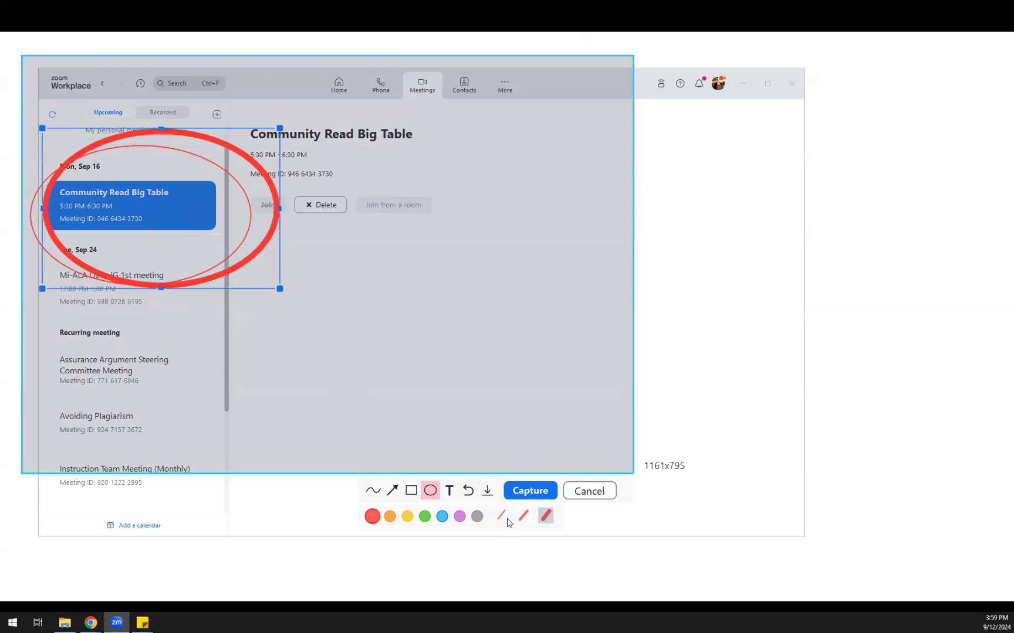
Insert the annotated screenshot into the chat, send it to Everyone, and view the screenshot options
click(537, 491)
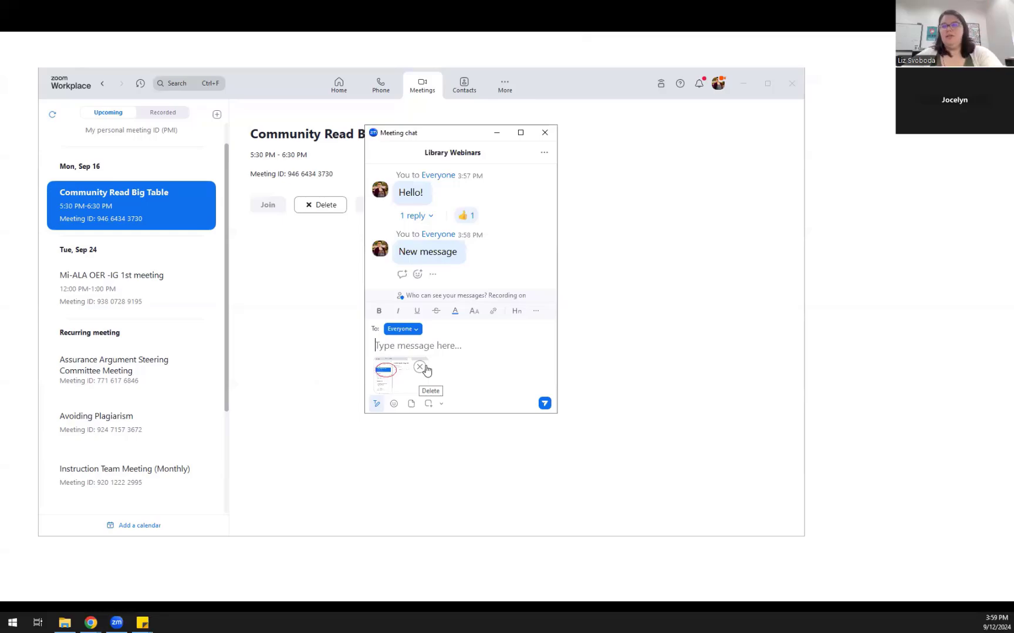
key(Return)
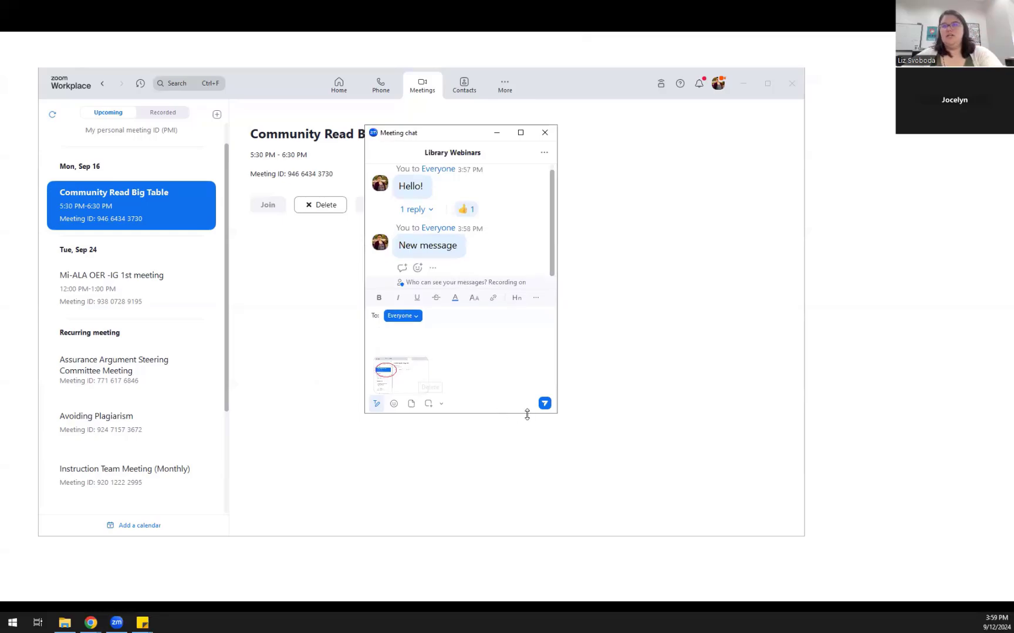
click(545, 404)
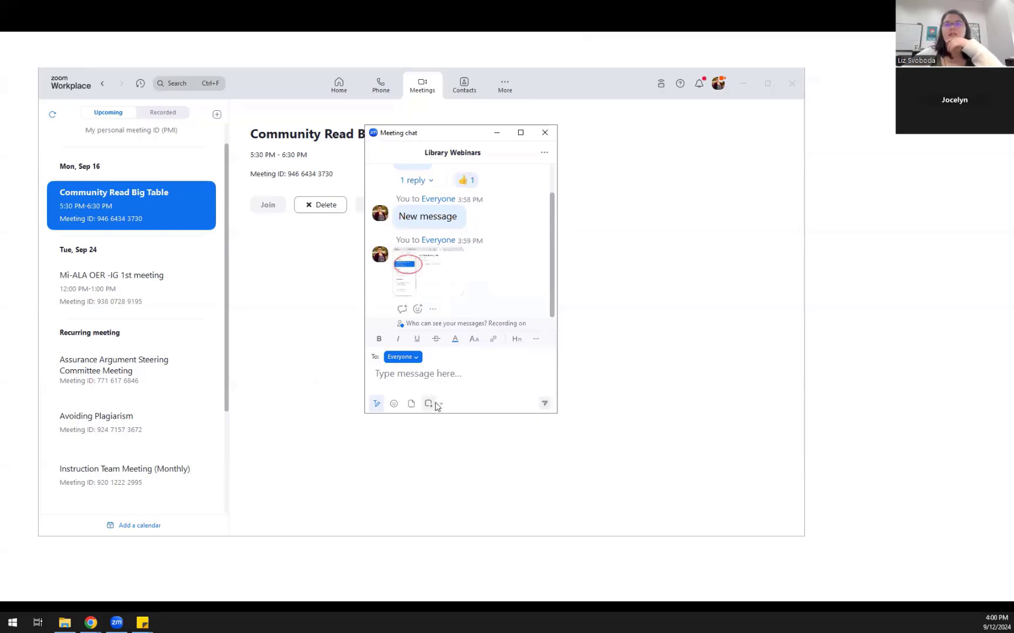
click(442, 405)
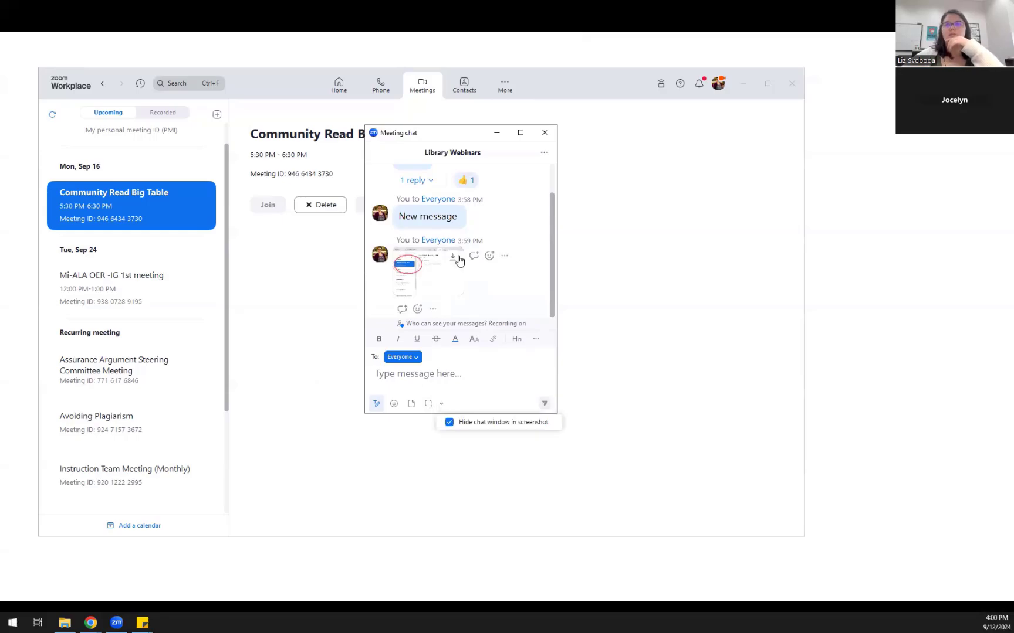
scroll(463, 294, up, 1)
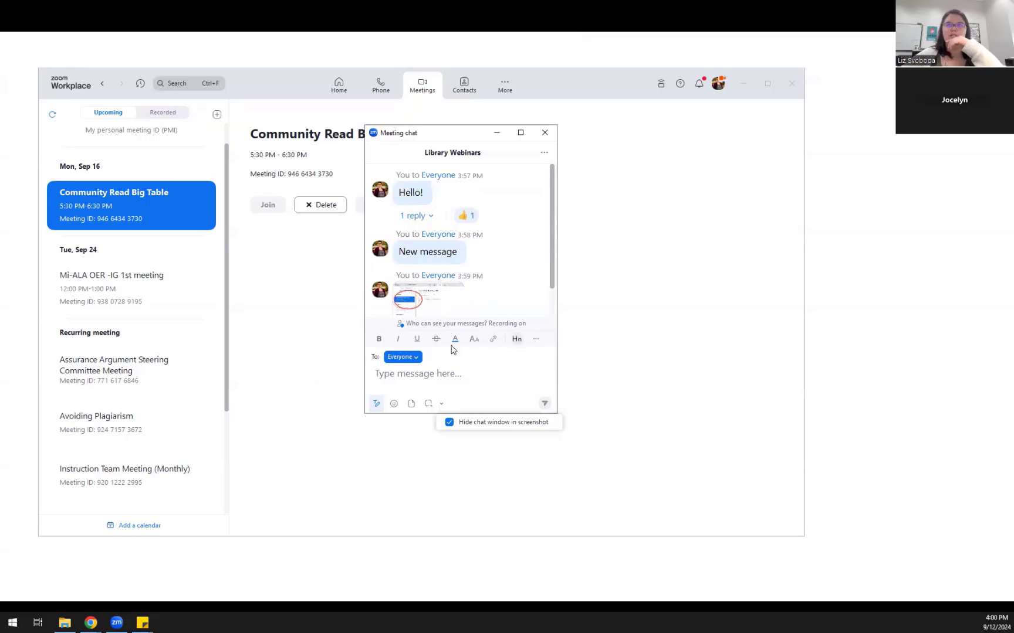
Advance the slides past the sharing options and Meetings window to the share picker
key(Right)
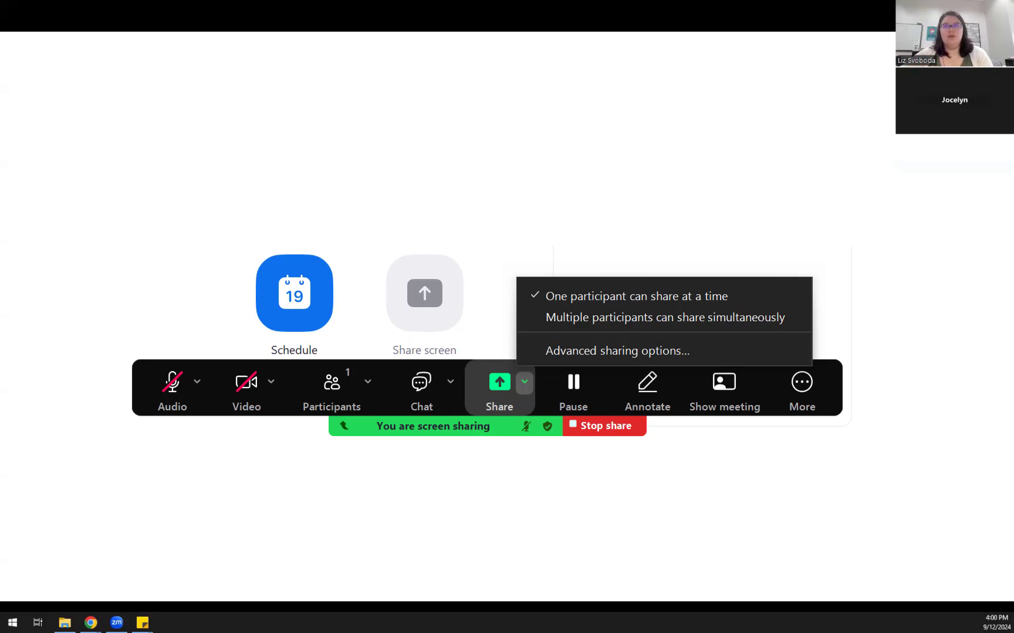
key(Right)
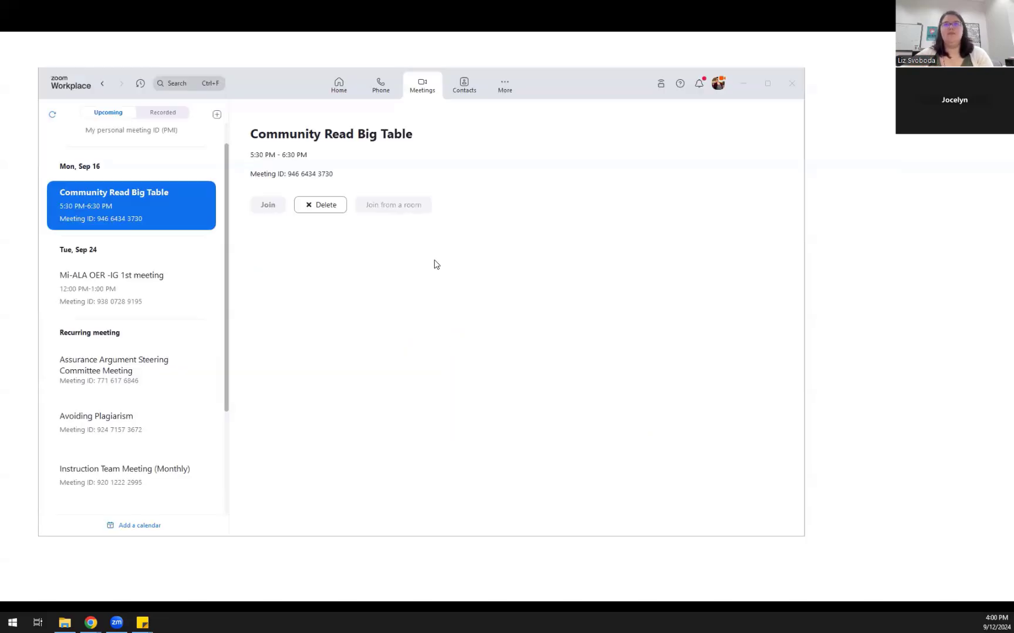
key(Right)
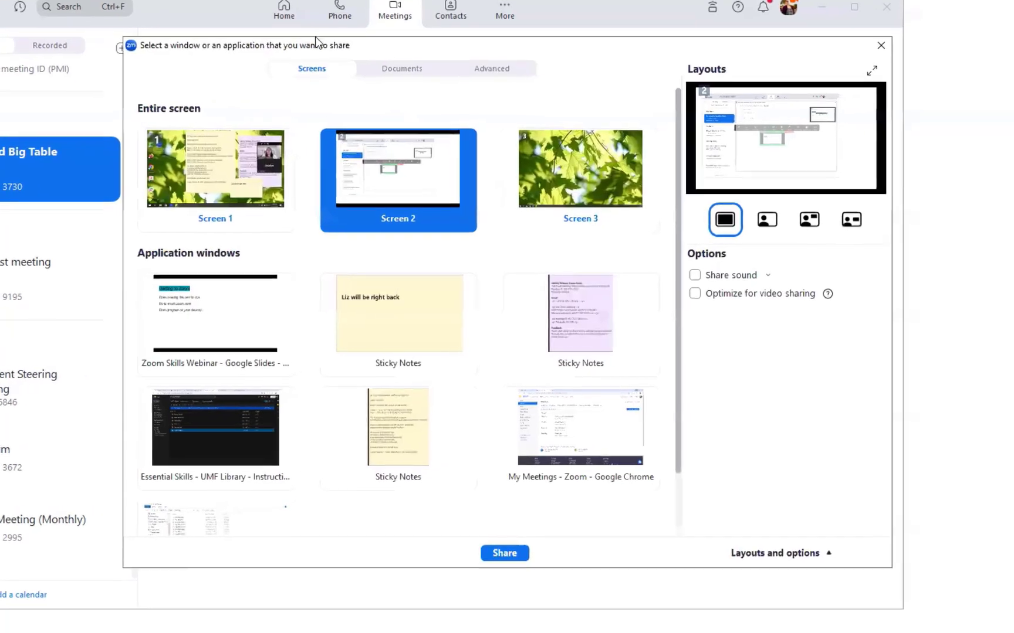
Select Screen 2 to share, then view the Documents page with Whiteboard and cloud drives
drag(317, 42, 238, 33)
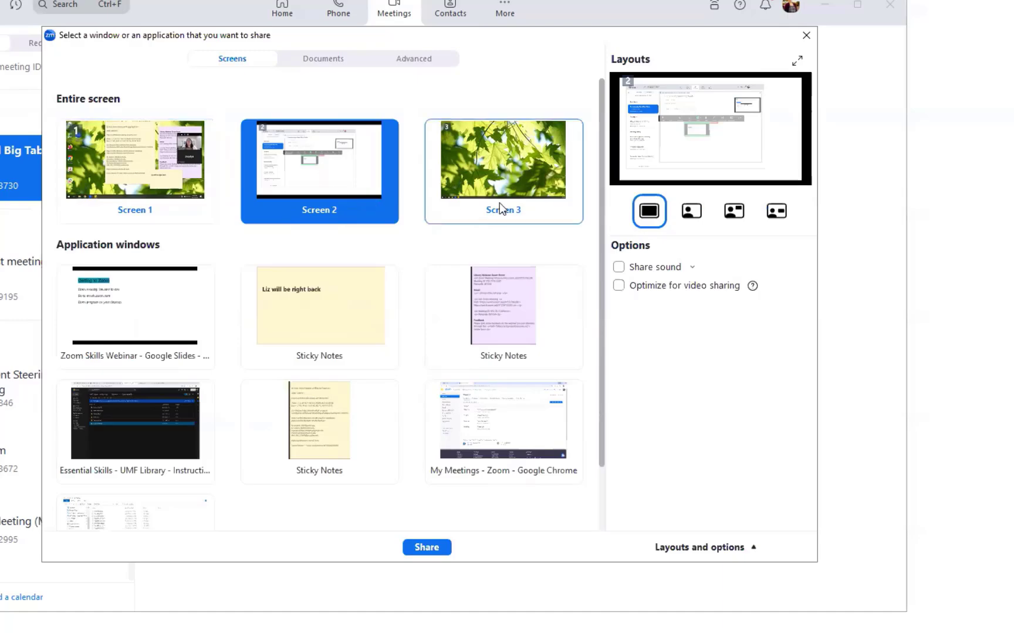
click(173, 315)
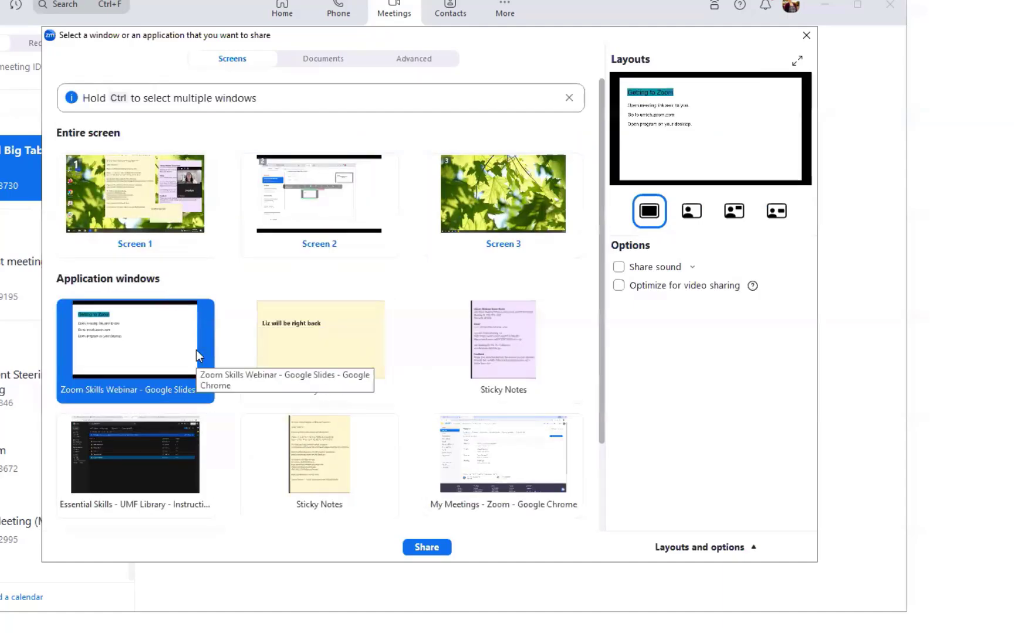
click(301, 224)
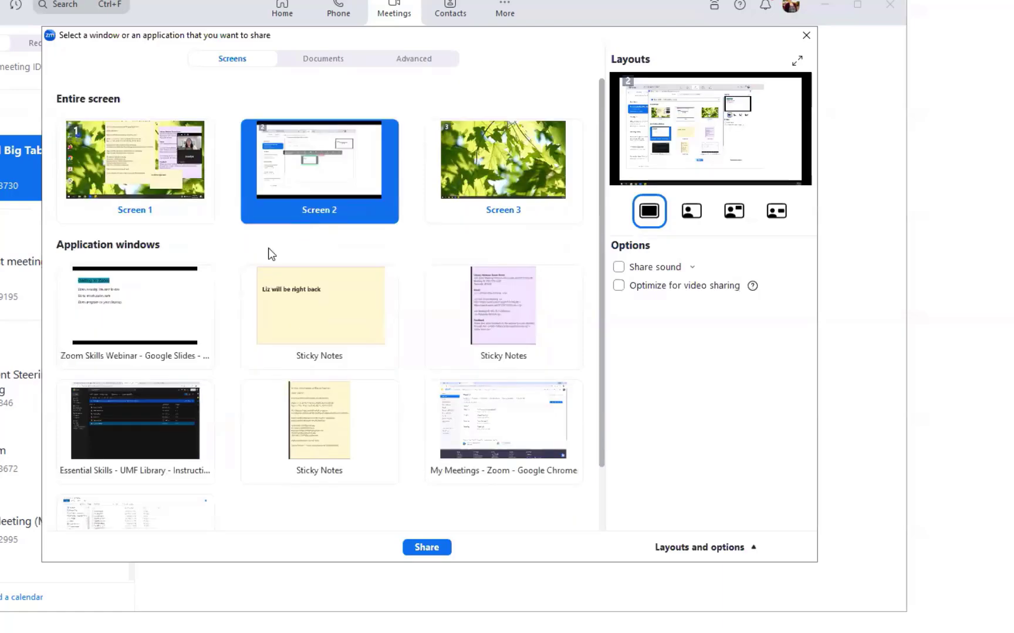
click(325, 61)
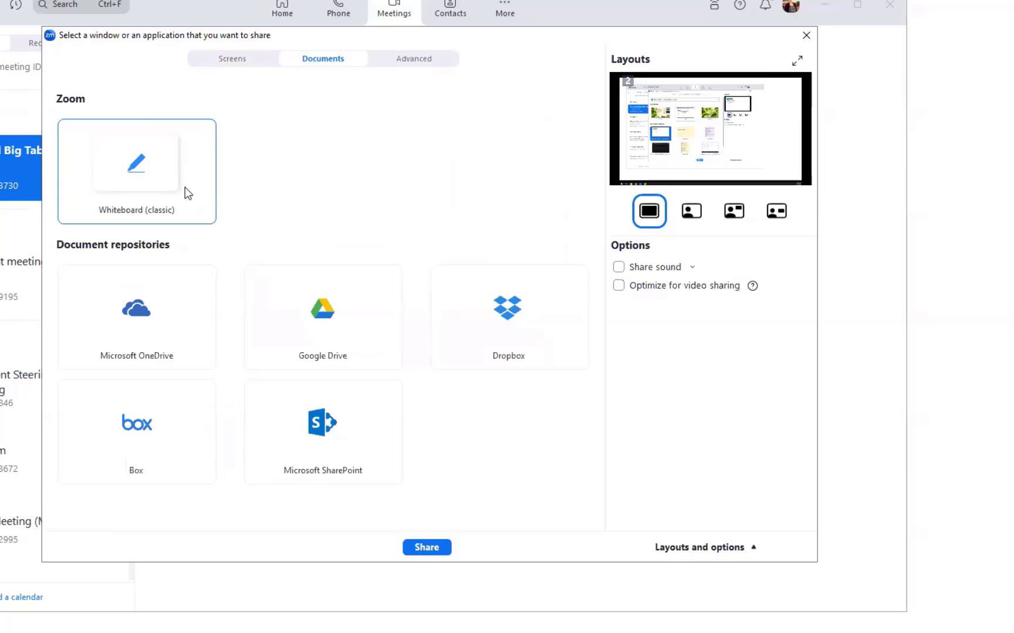
Turn on Share sound in the Advanced sharing options
click(414, 64)
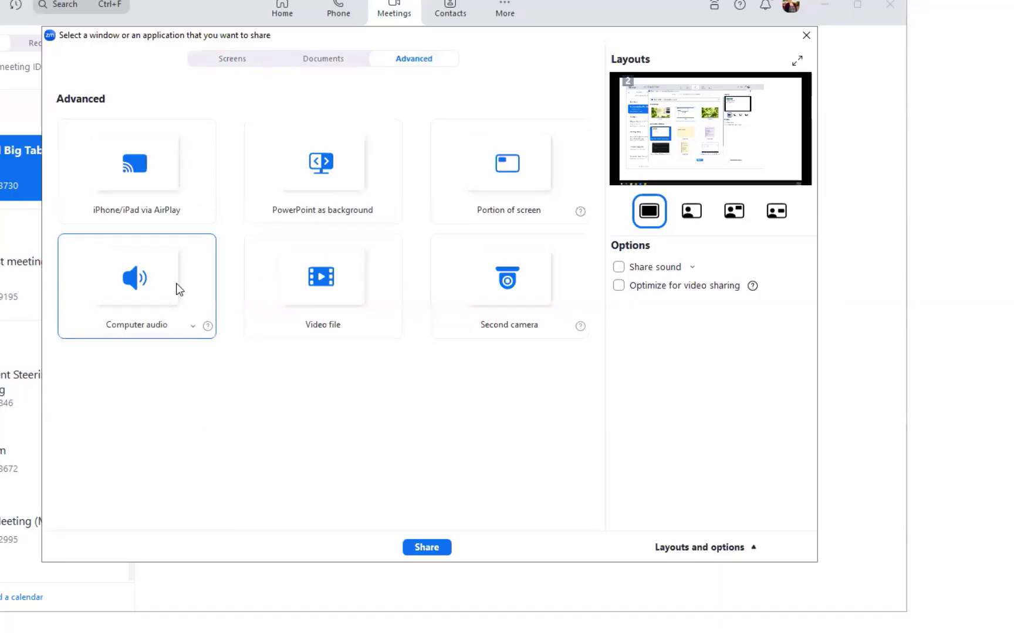
click(618, 268)
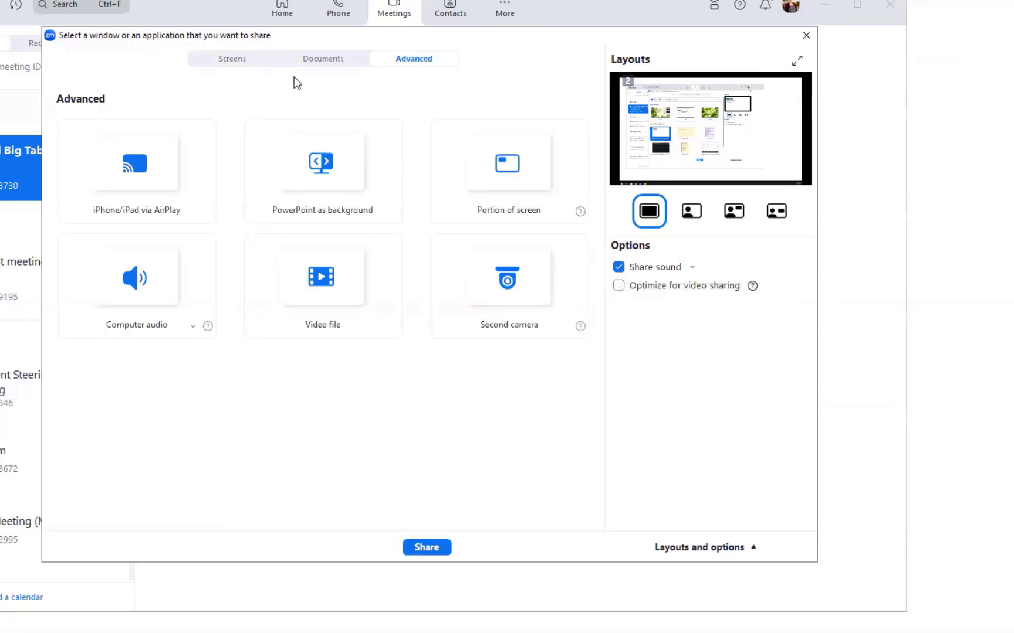
click(244, 57)
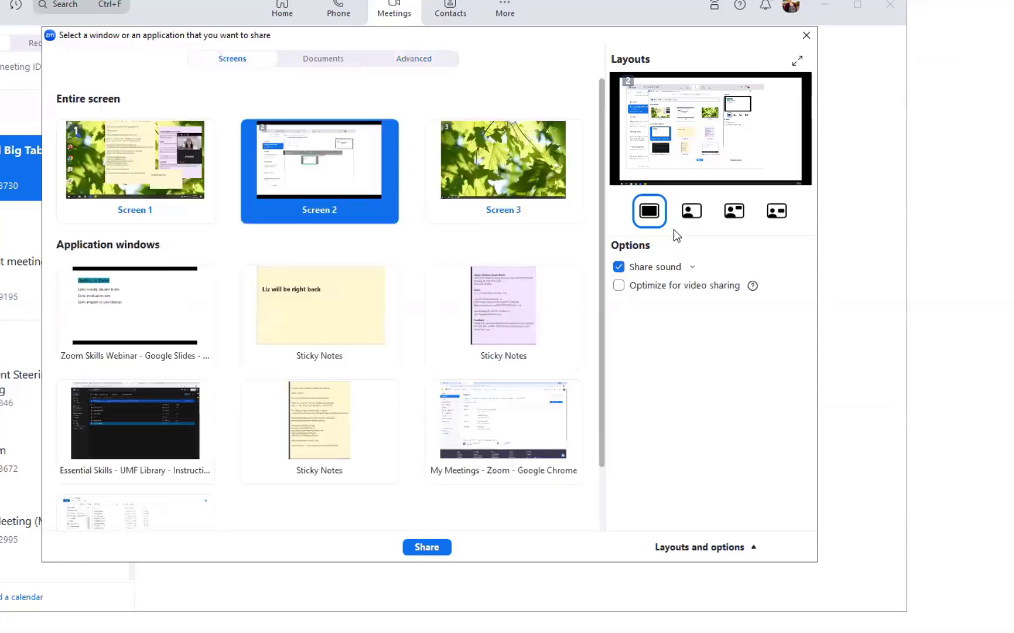
Preview the camera-overlay and side-by-side layouts, then keep the screen-only layout
click(684, 215)
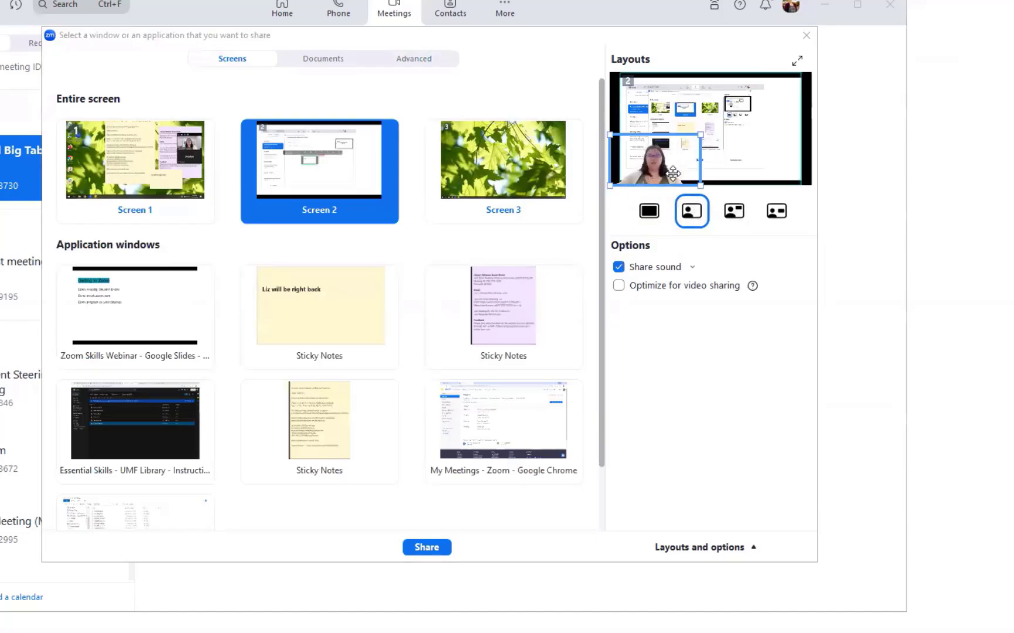
click(739, 213)
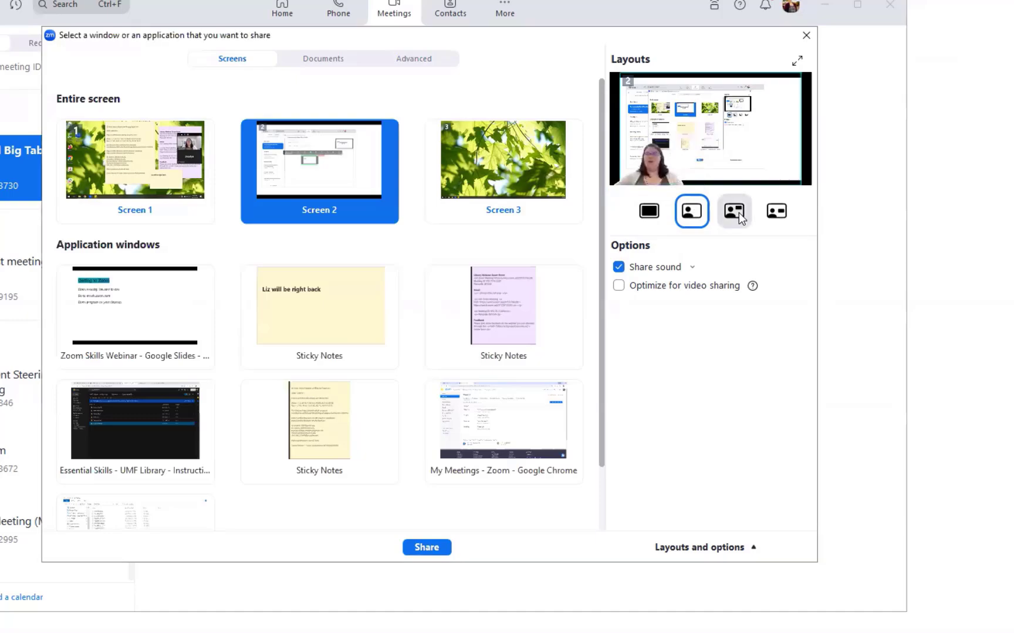
click(778, 212)
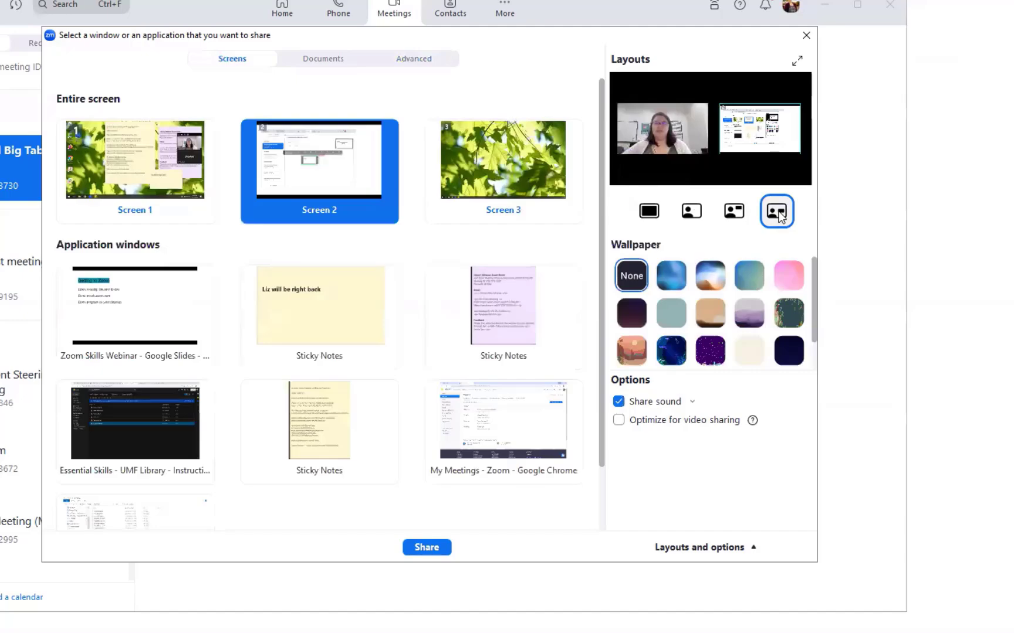
click(675, 134)
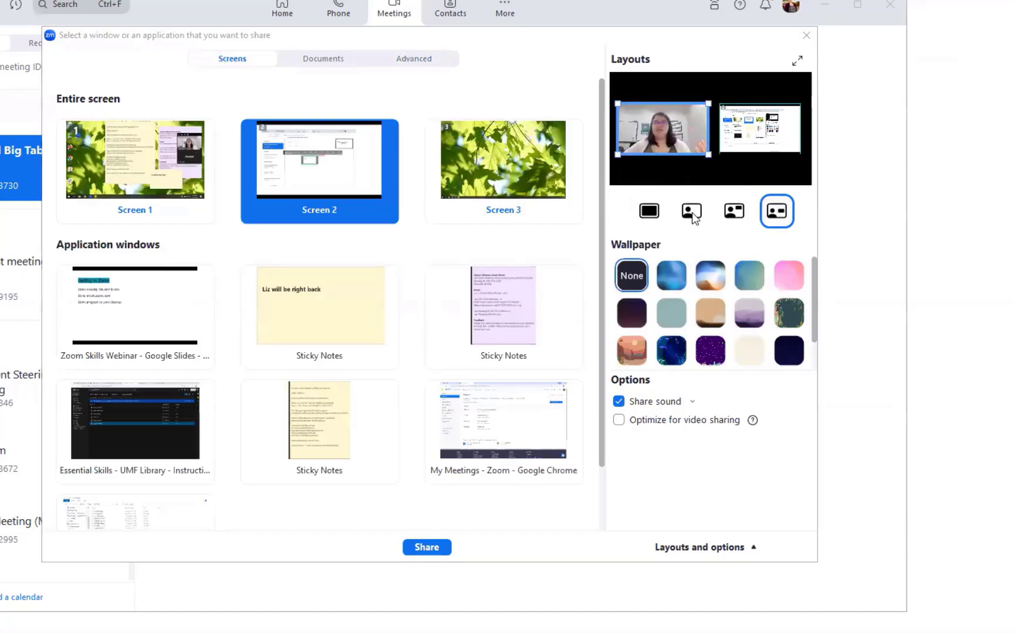
click(657, 212)
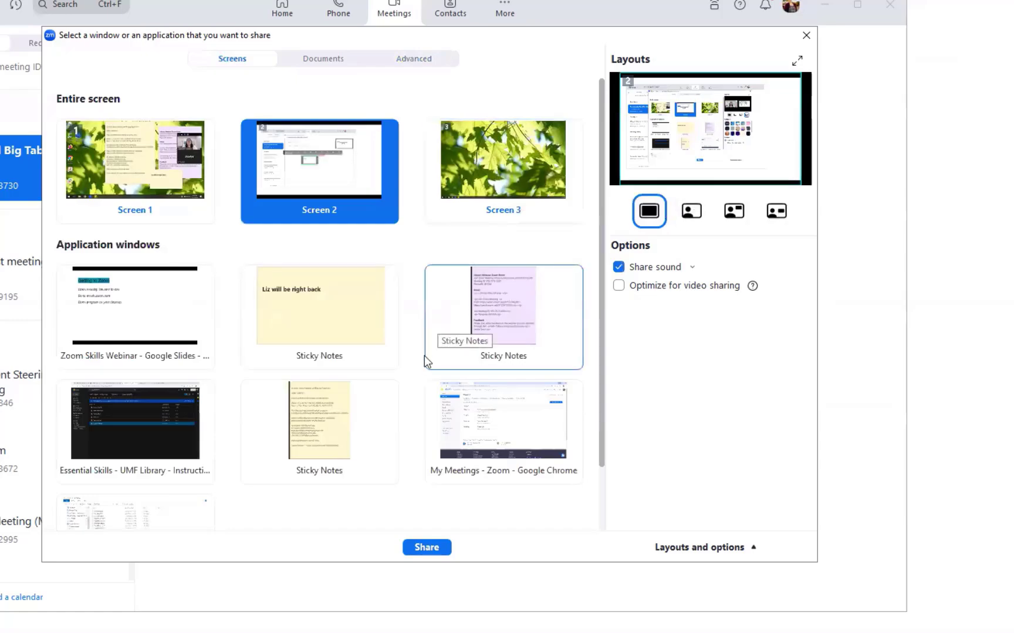
Close the share picker, dismiss the recording options, and open the annotation tools
click(806, 35)
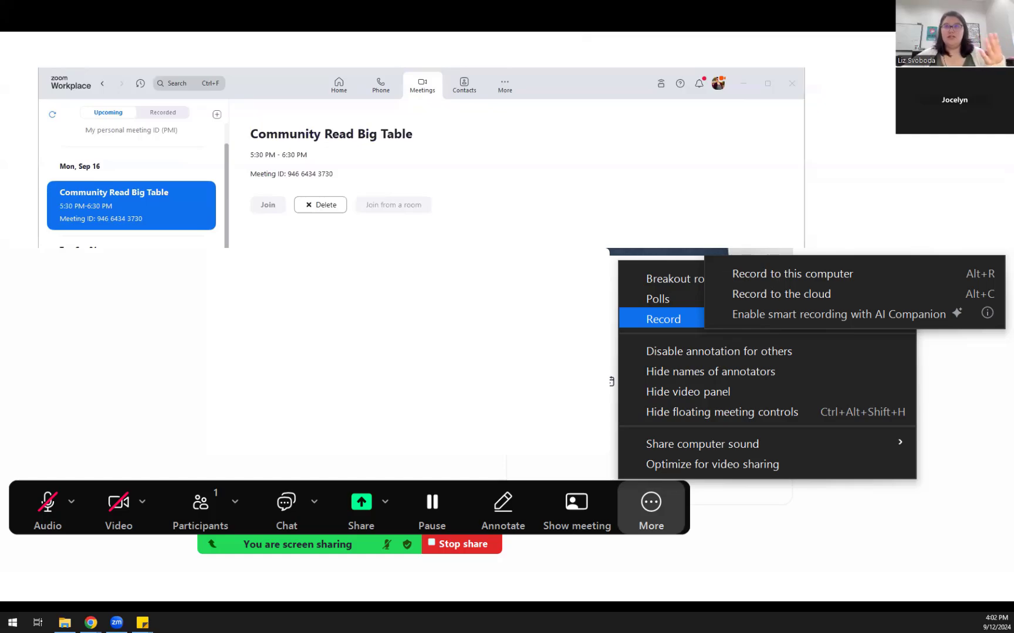
click(536, 318)
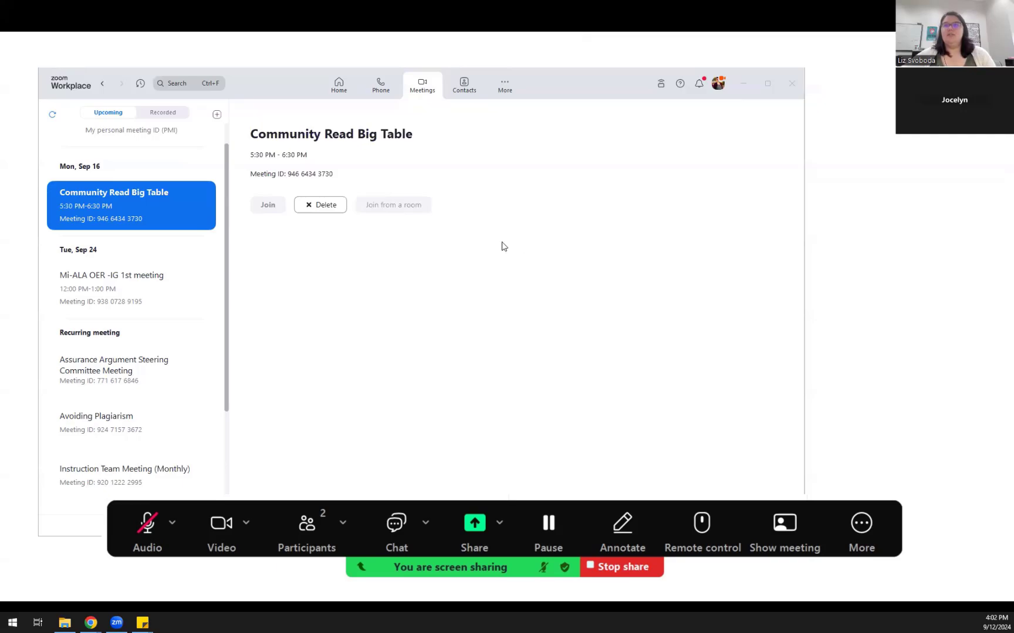
click(526, 359)
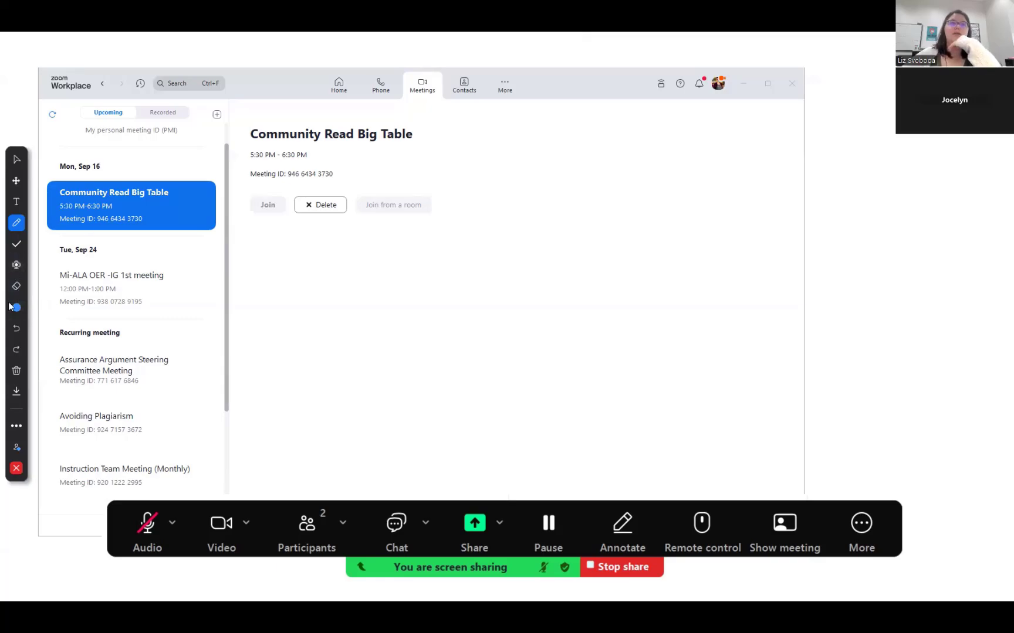
click(17, 201)
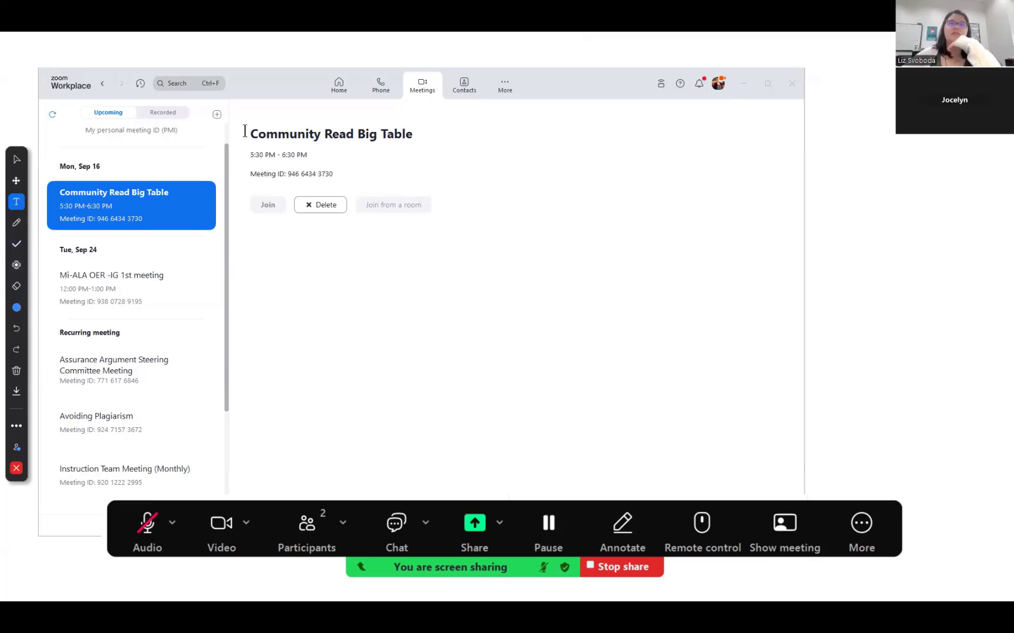
click(345, 147)
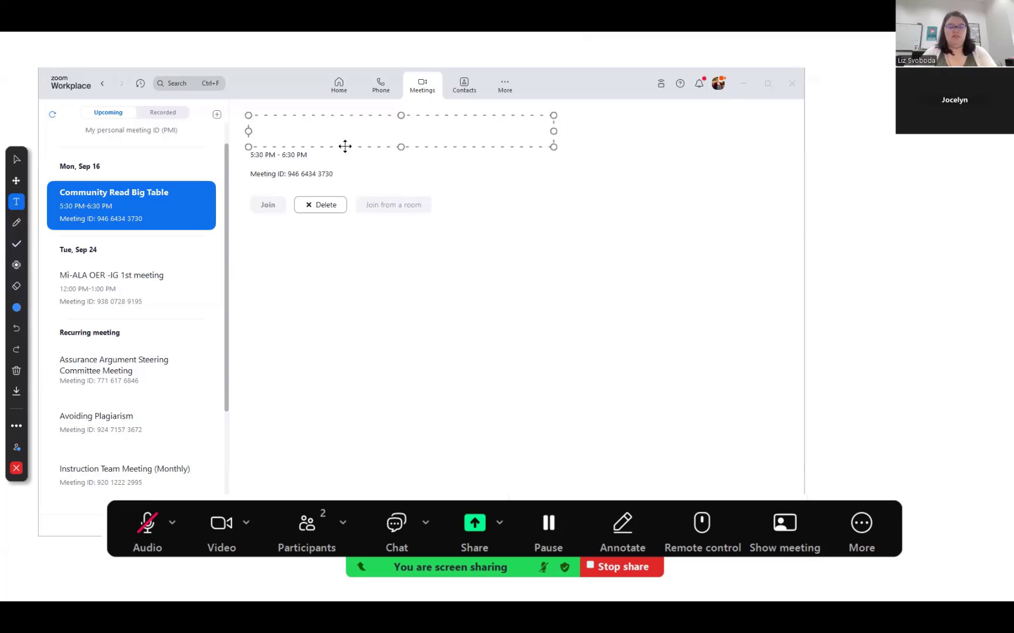
text(COmmmon Read)
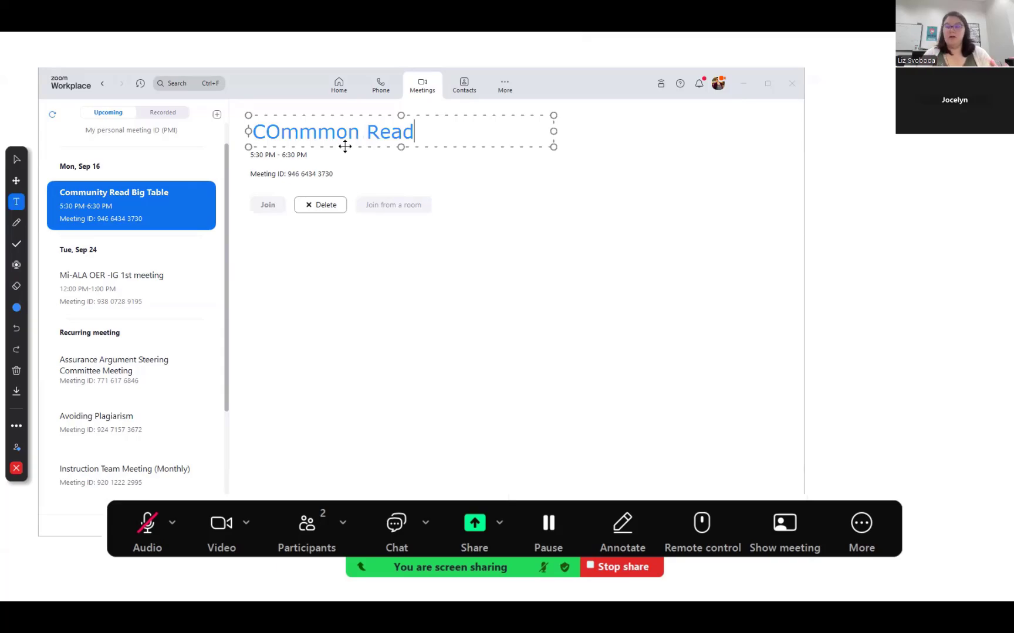
click(281, 133)
key(BackSpace)
text(o)
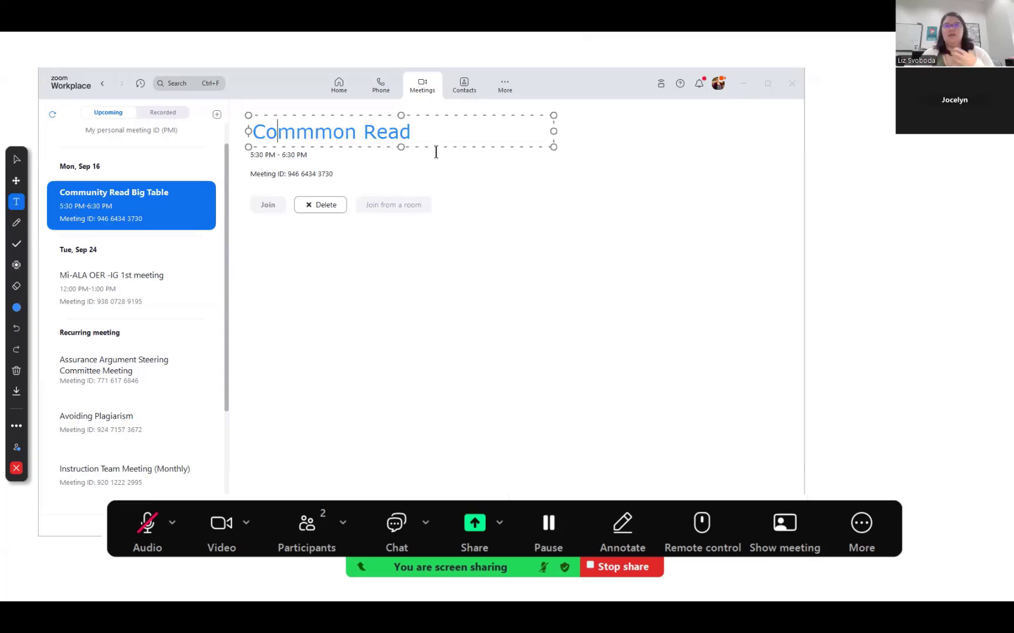
click(16, 246)
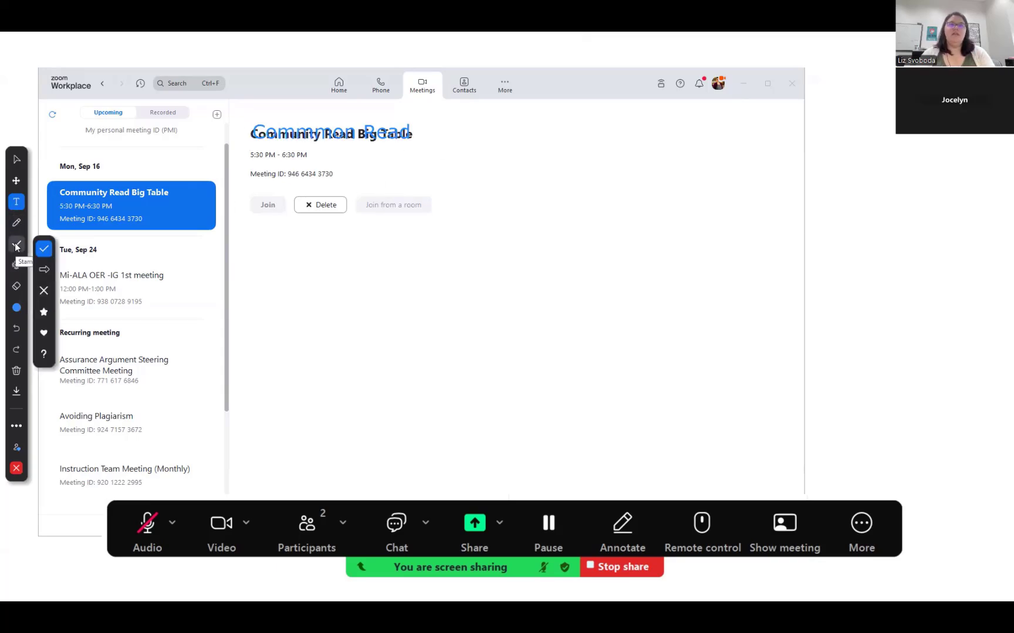
click(44, 269)
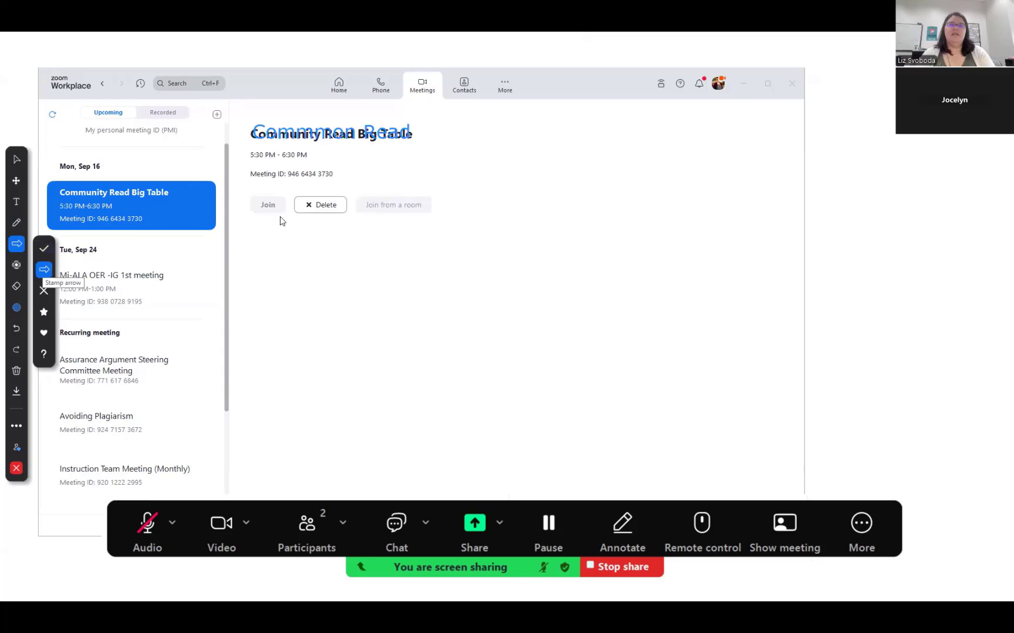
click(195, 240)
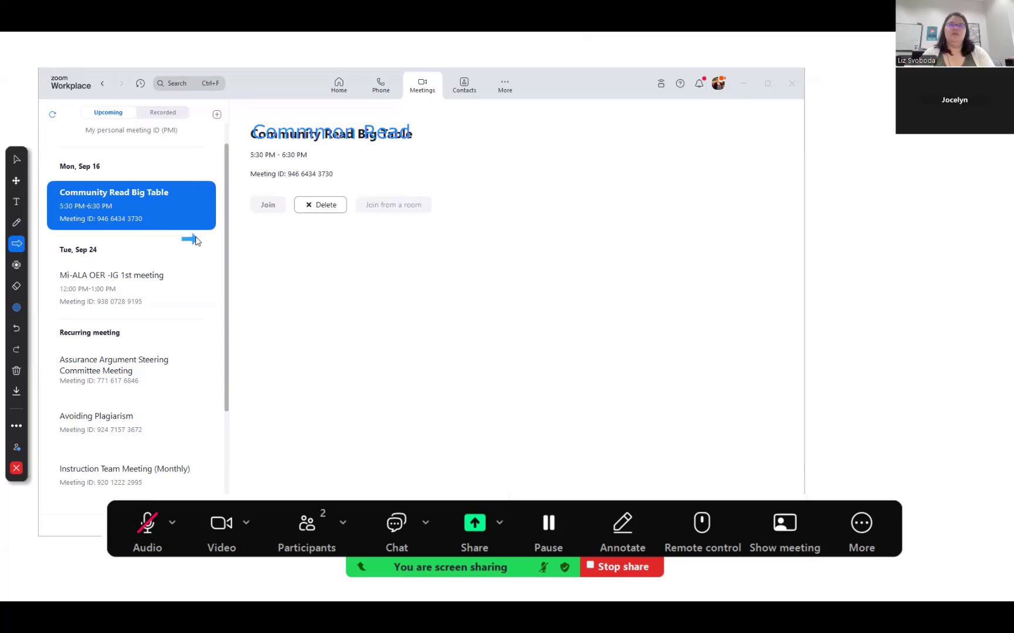
click(195, 237)
click(288, 193)
click(17, 286)
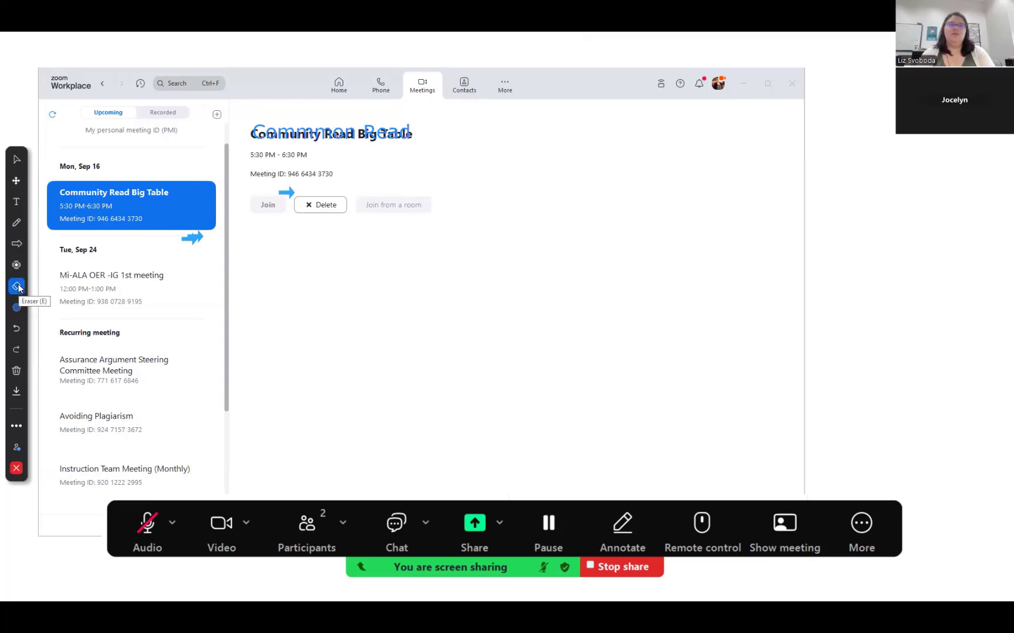
click(198, 233)
click(197, 234)
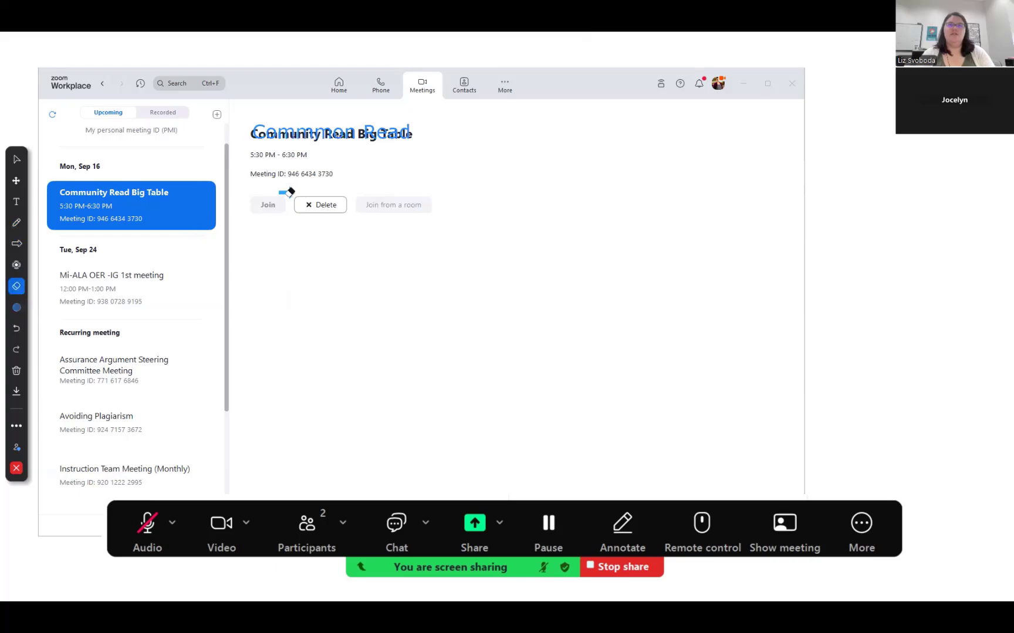
click(286, 191)
click(295, 126)
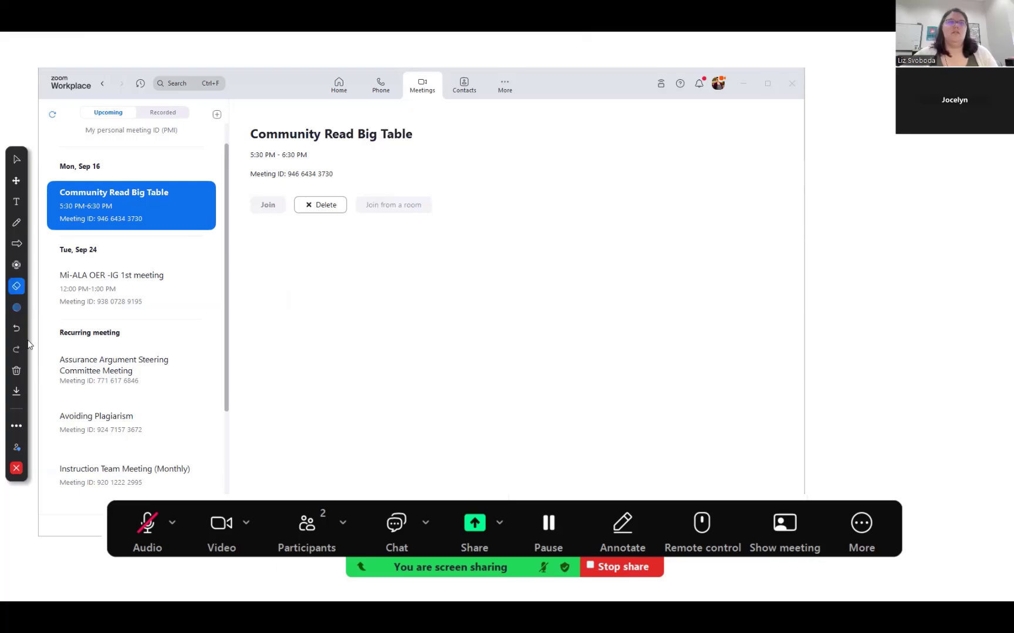
click(16, 223)
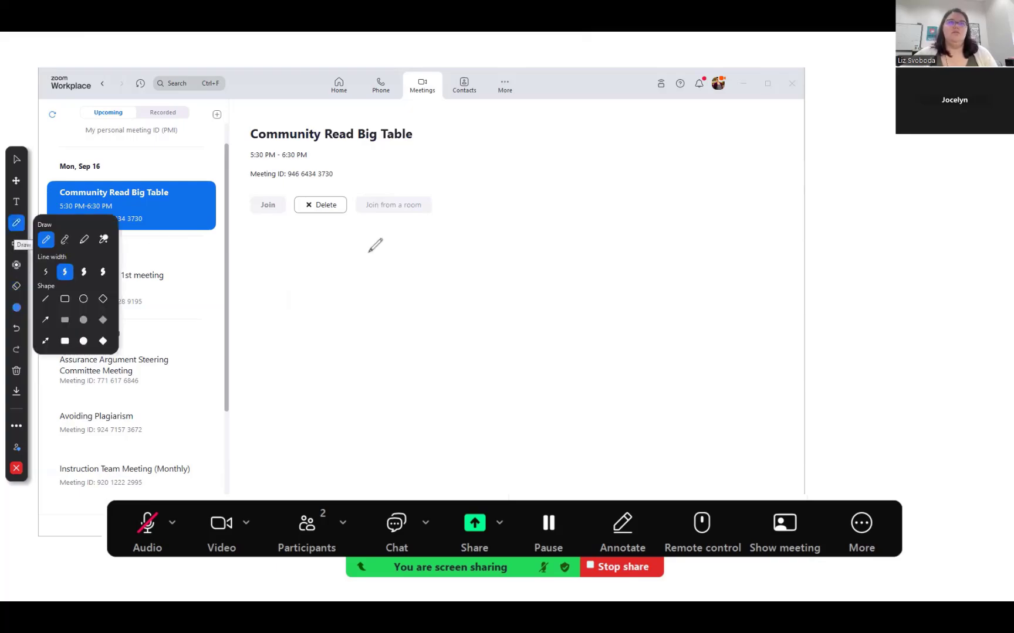
click(102, 273)
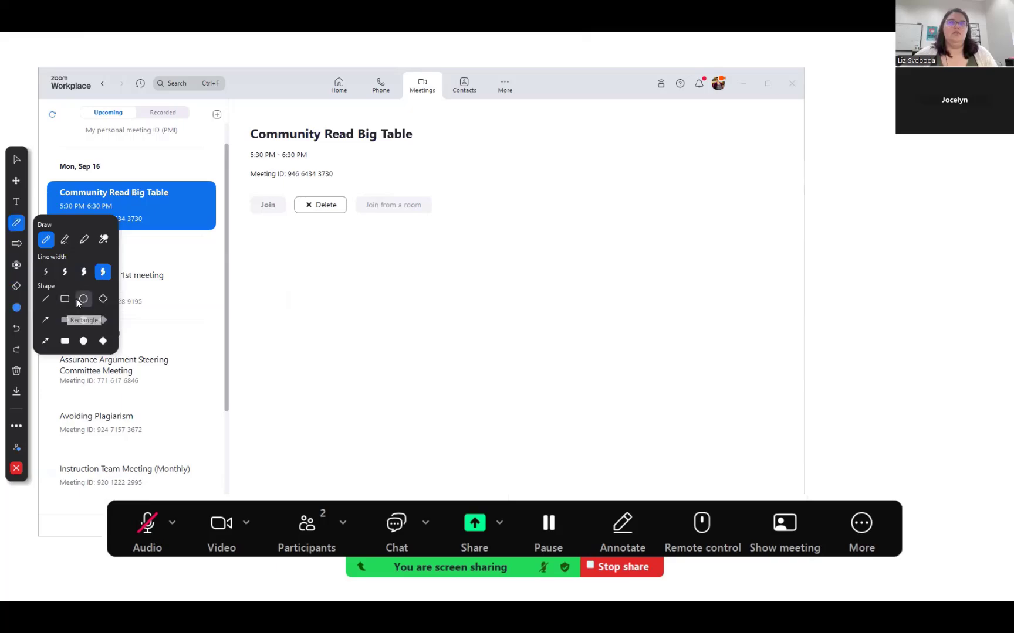
click(46, 341)
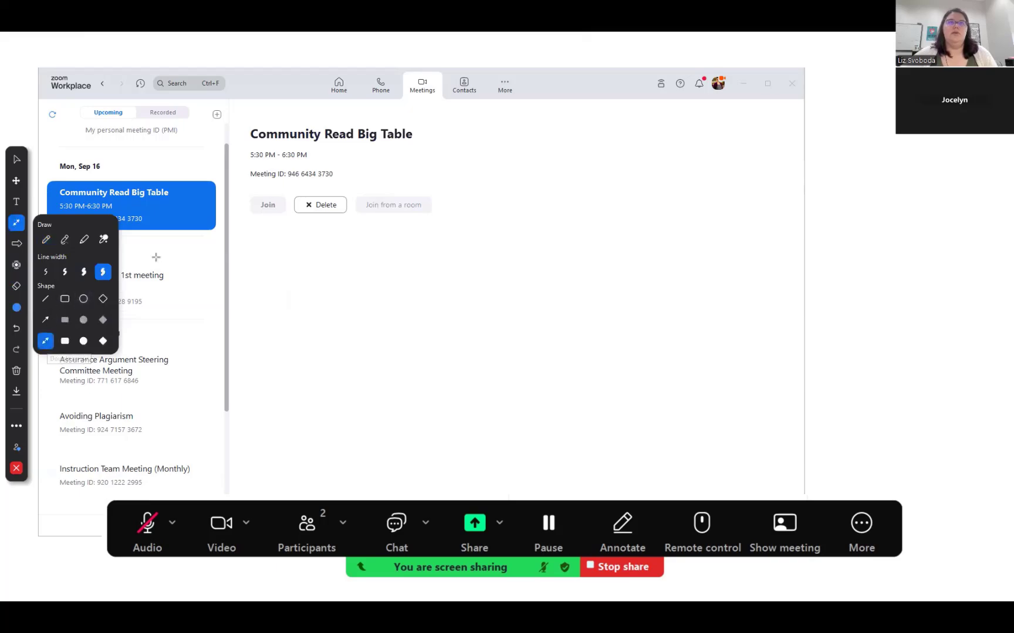
drag(285, 348, 171, 217)
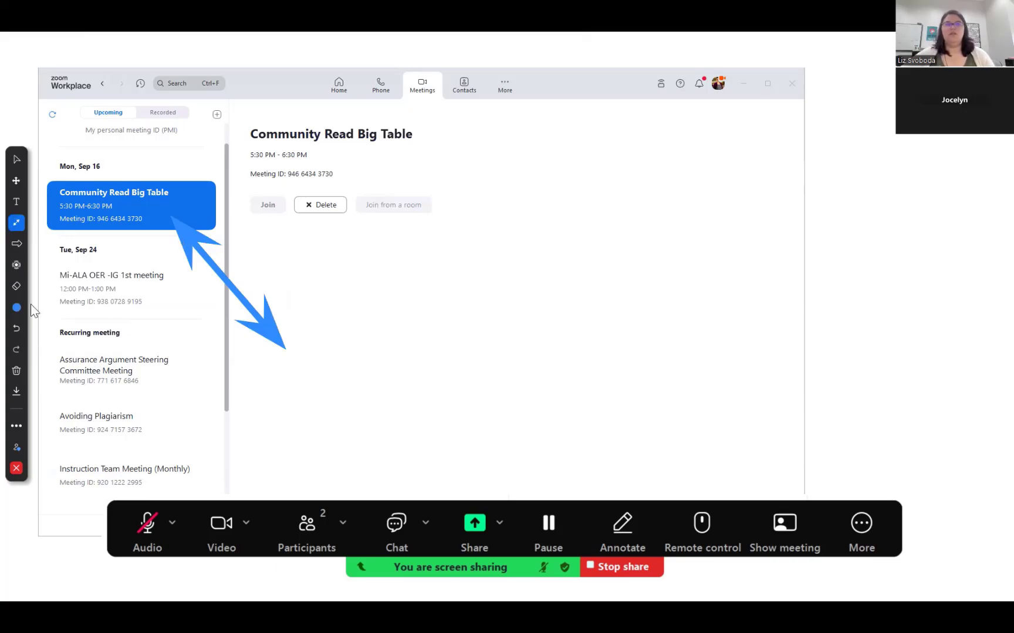
click(16, 371)
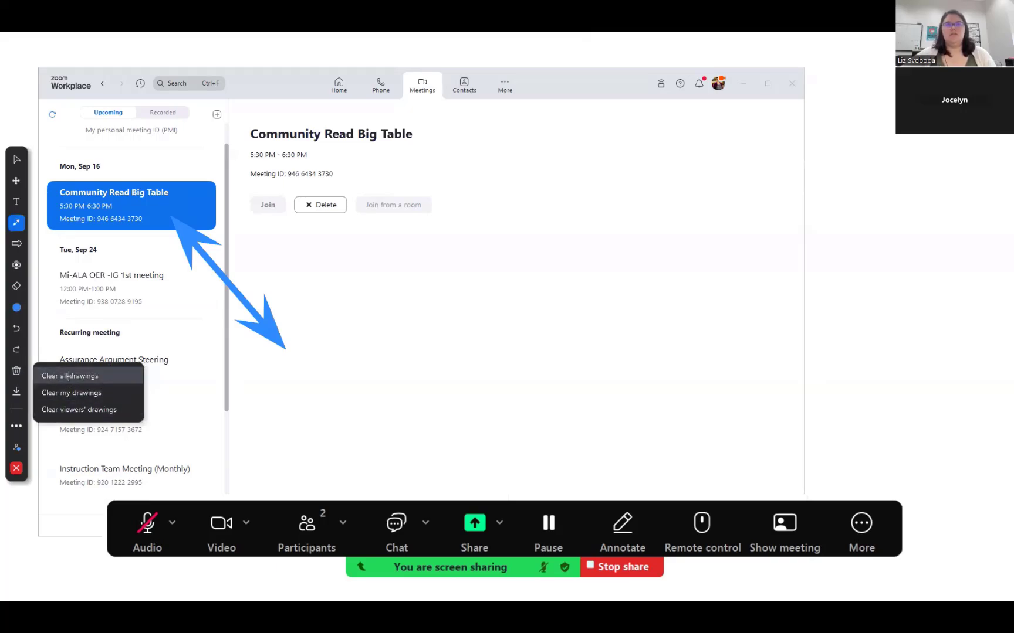
click(69, 376)
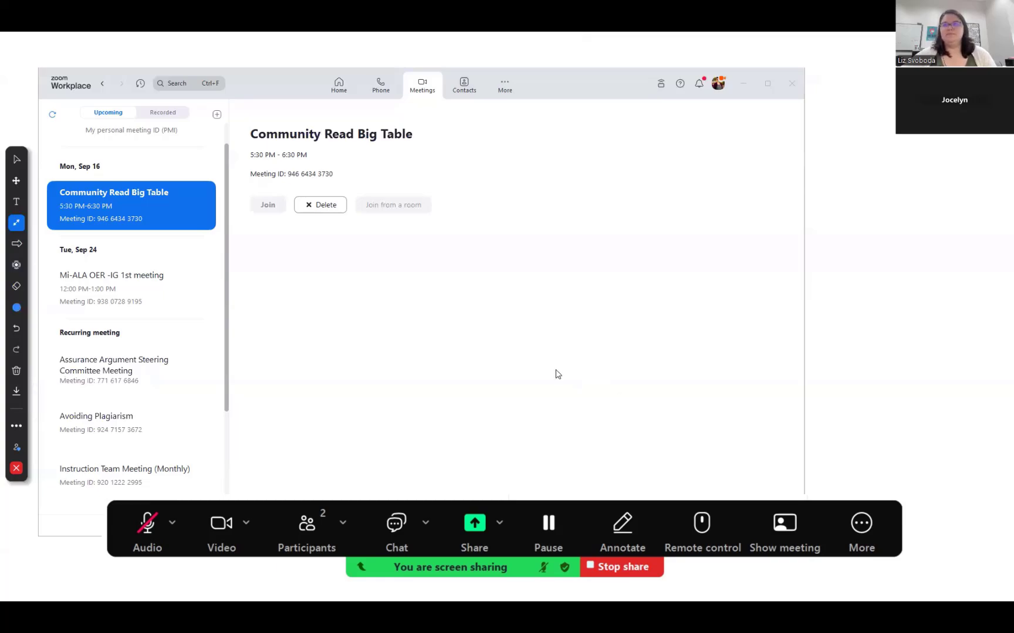
Stop annotating and bring the Zoom Workplace window to the front
click(16, 468)
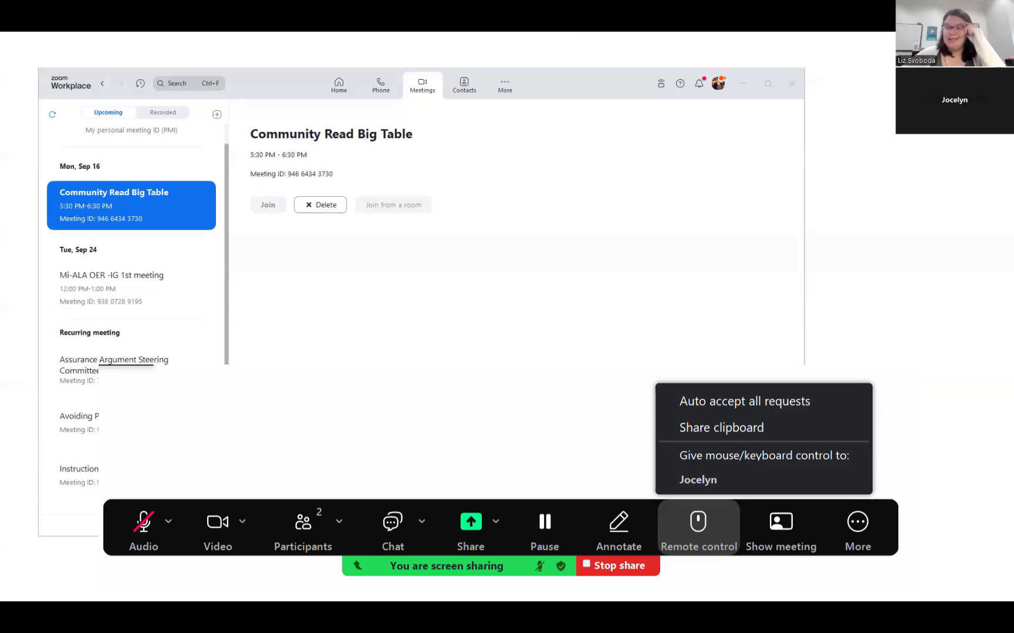
click(583, 312)
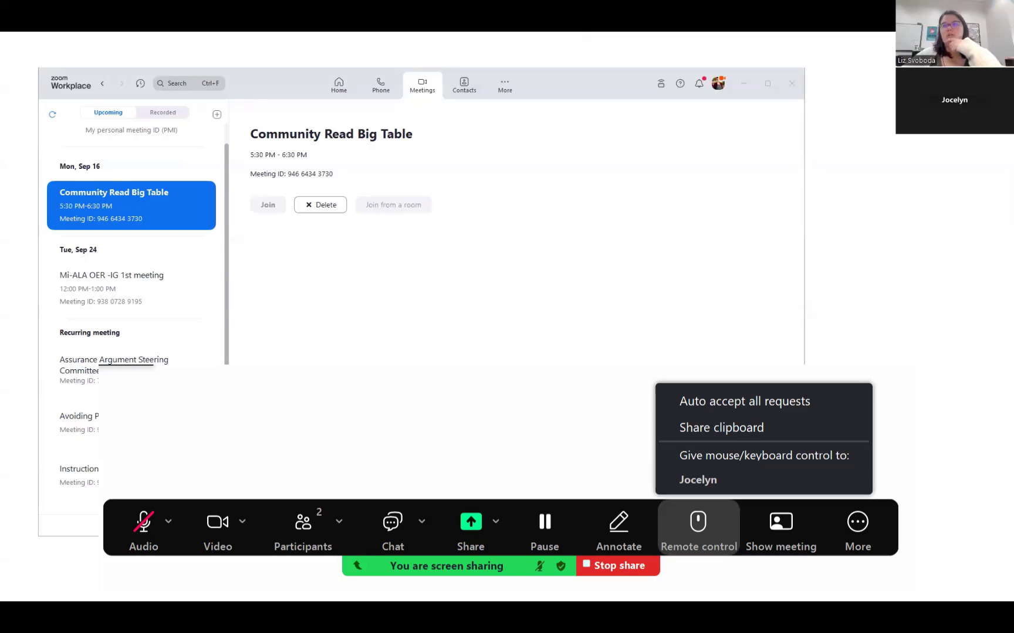
key(Right)
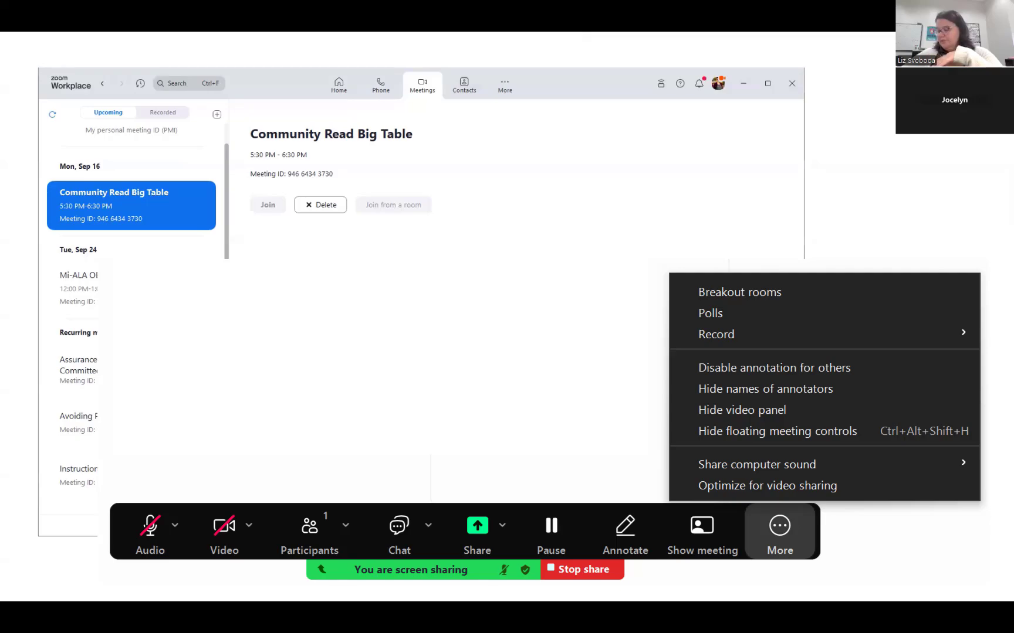
Minimize Zoom Workplace and switch to Google Calendar's week of October 20, 2024
click(465, 219)
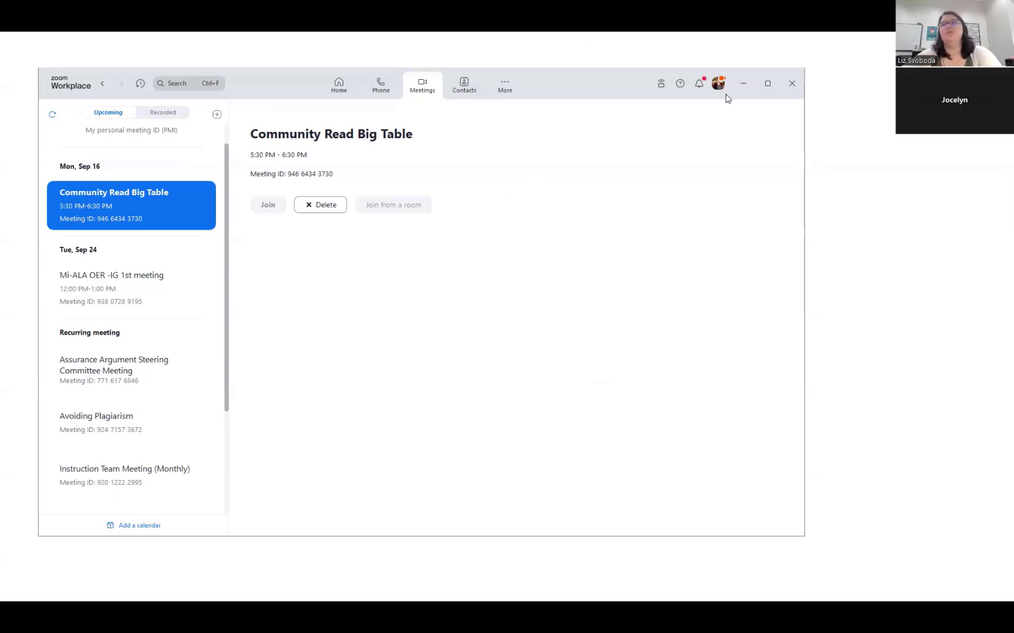
click(737, 85)
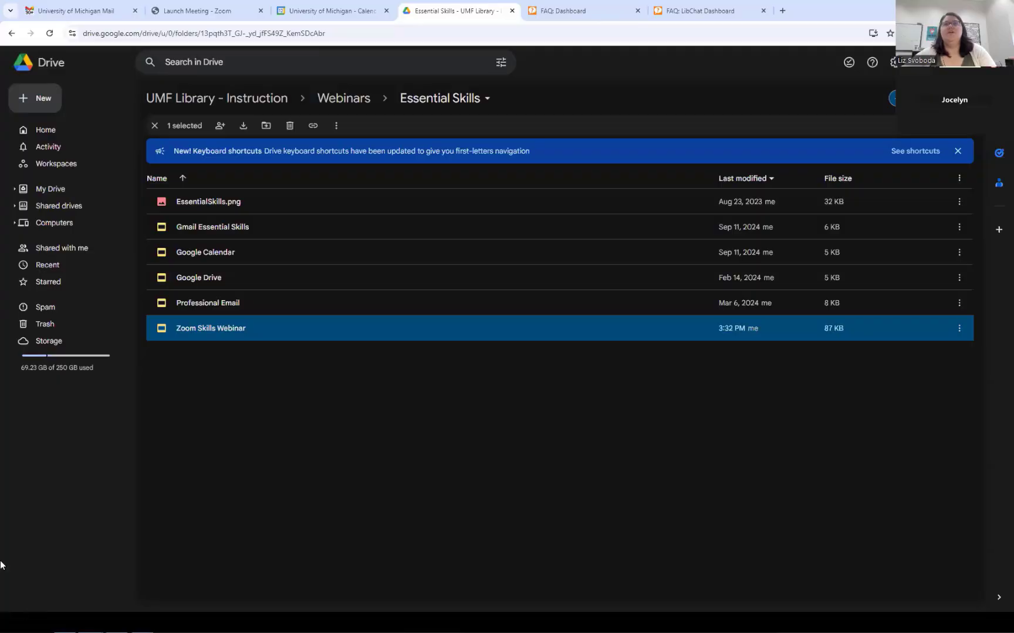
click(332, 11)
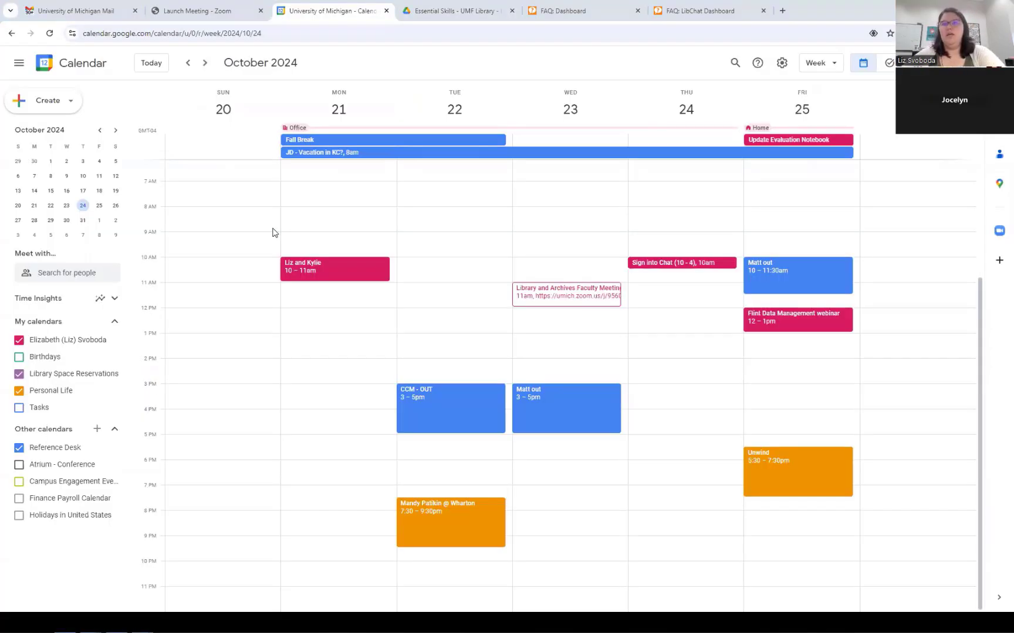
Hide Personal Life events and create a titled Tuesday 1 PM event with one colleague as guest
click(37, 391)
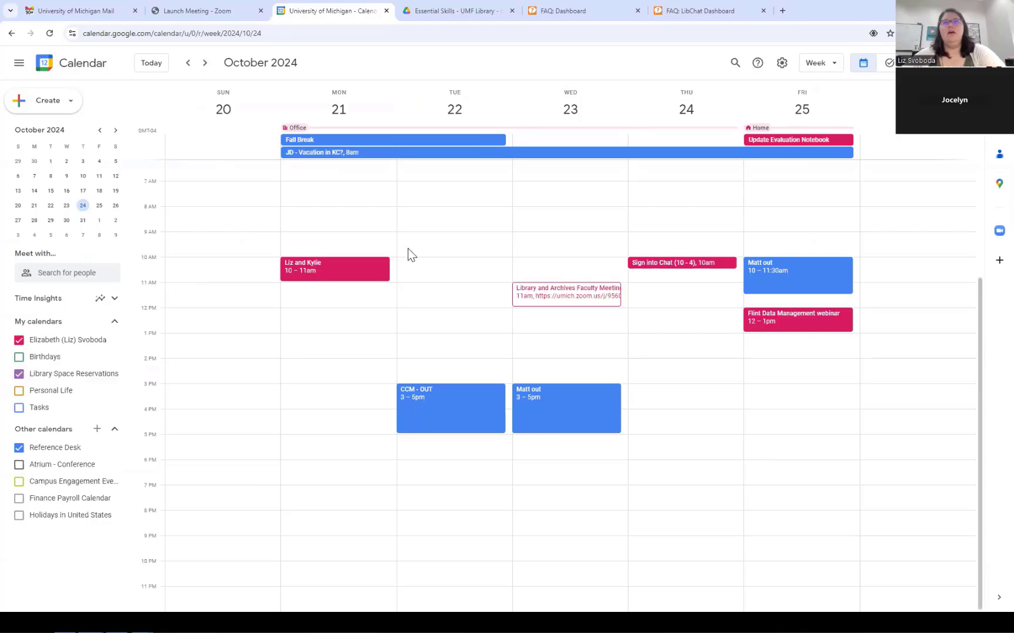
click(429, 339)
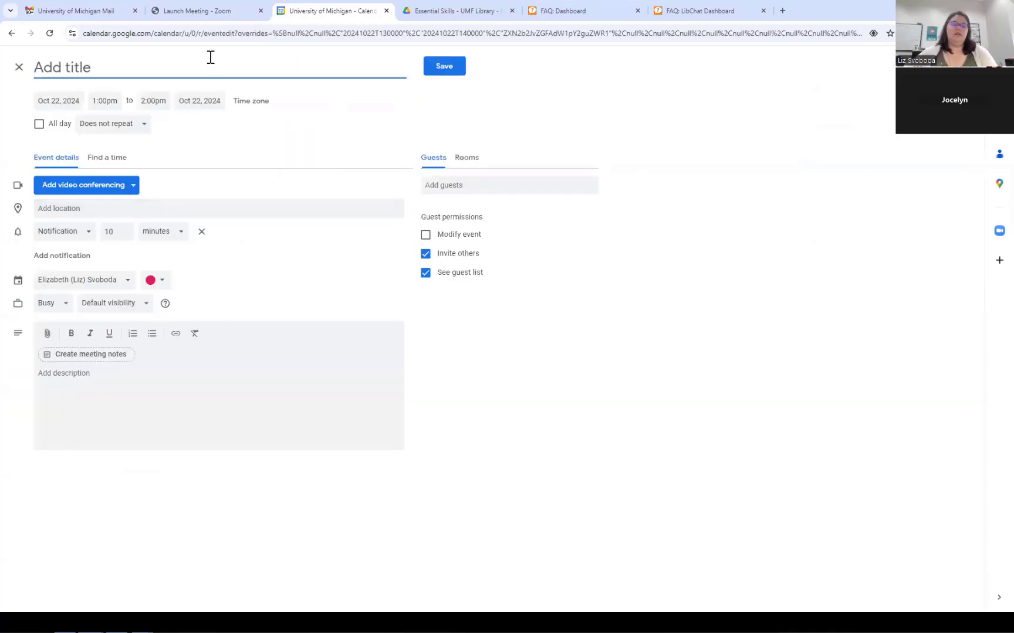
text(Meeti)
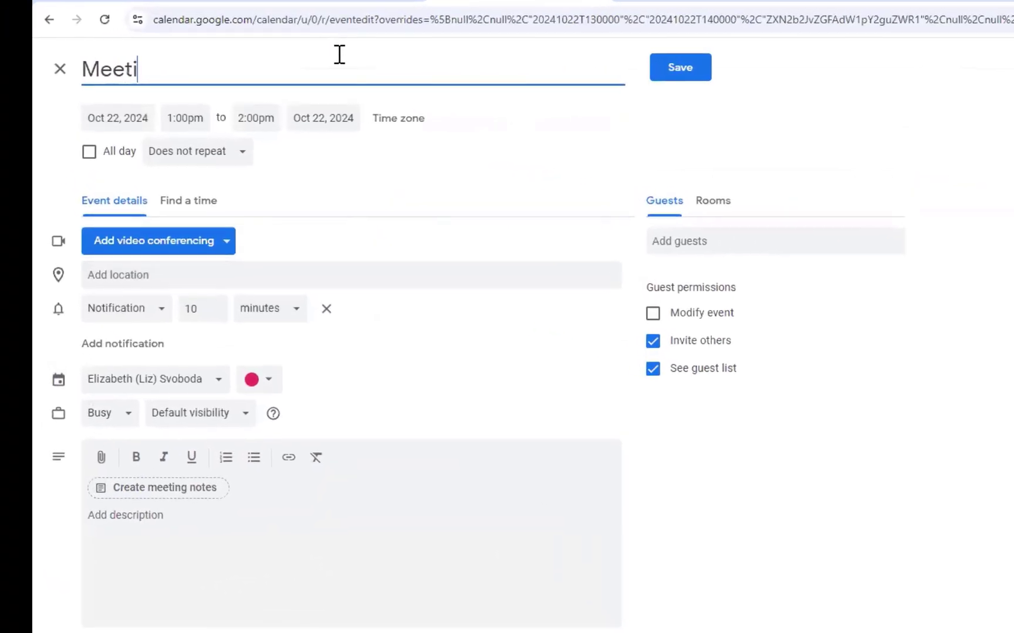
text(ng with M)
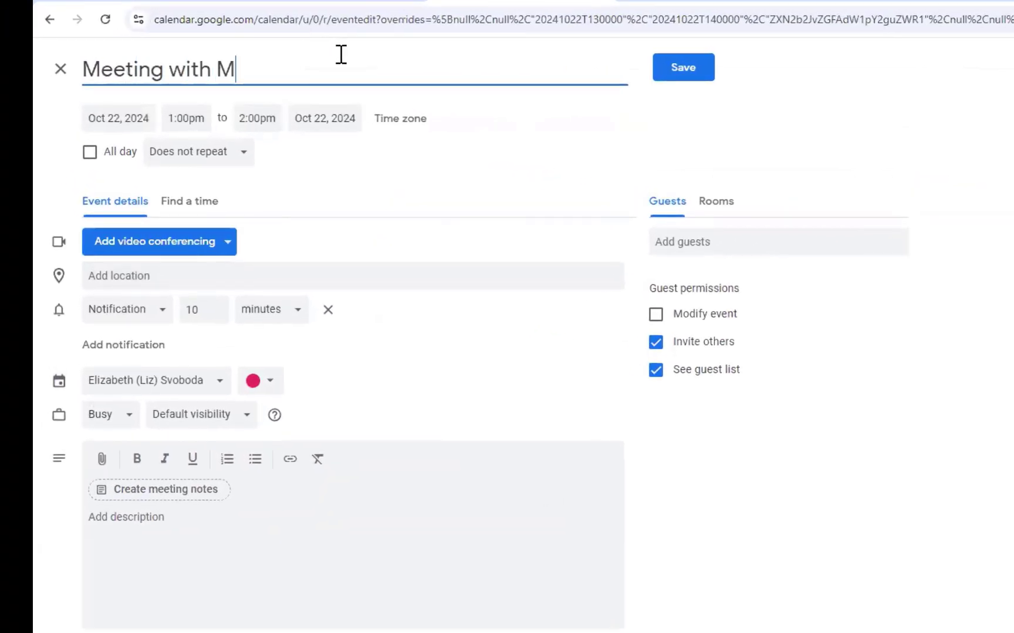
text(att)
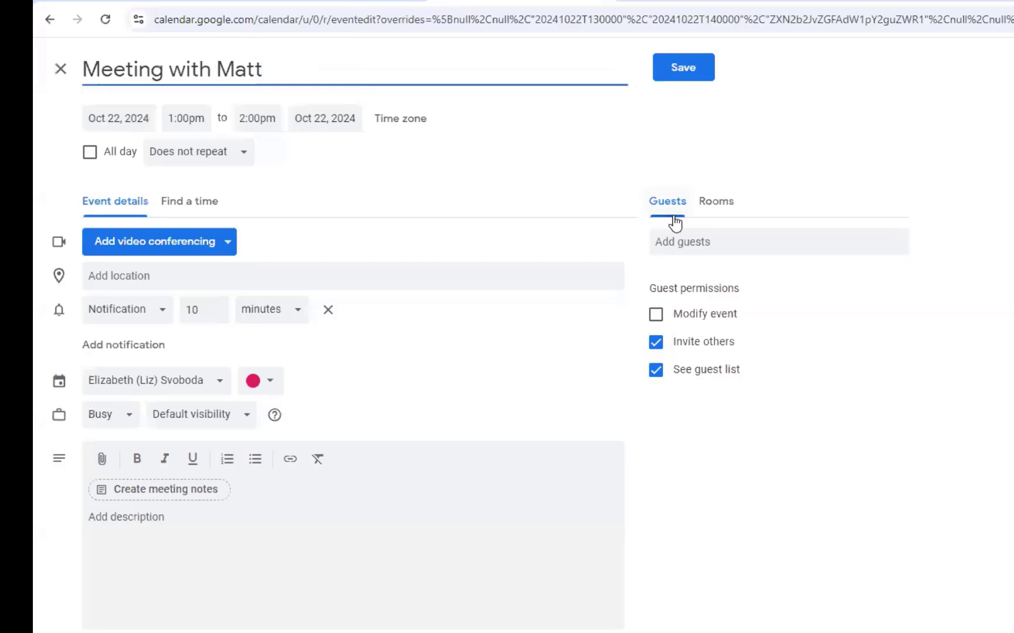
click(688, 240)
text(mat)
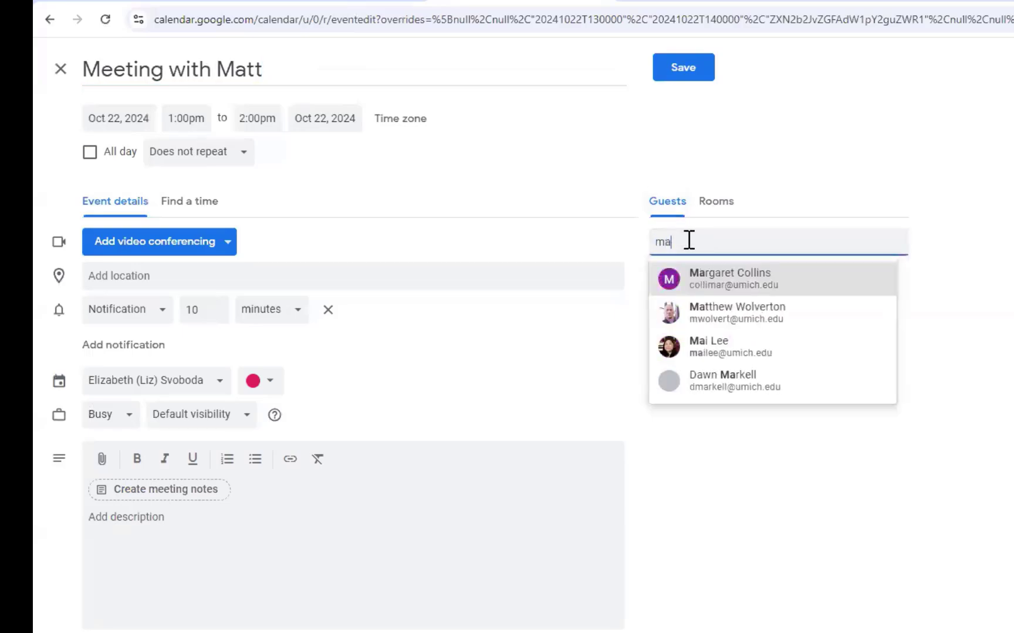
click(701, 283)
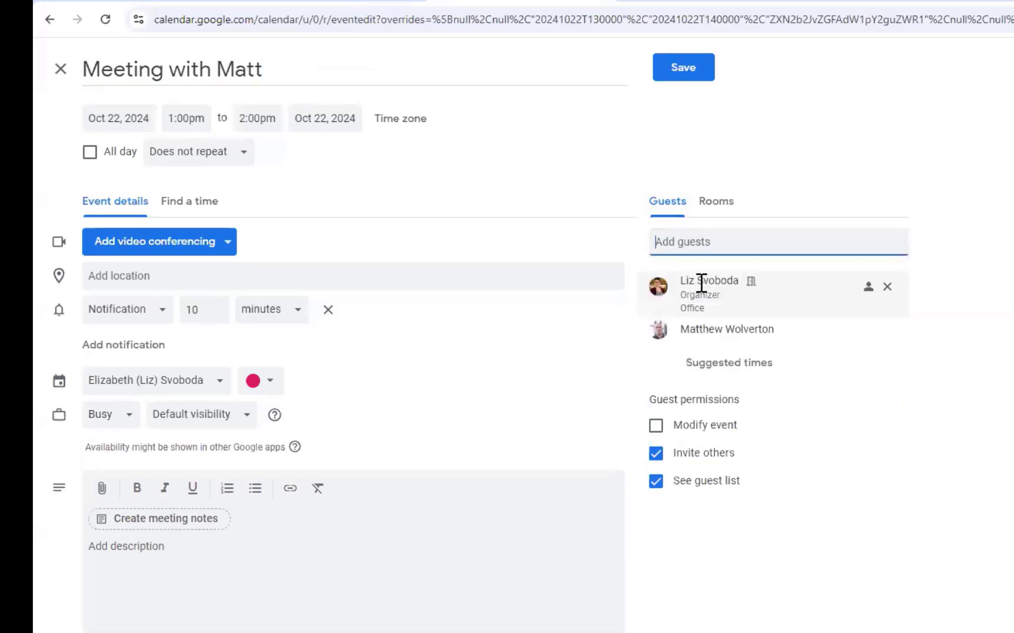
Add Zoom Meeting video conferencing to the event and review its details
click(202, 246)
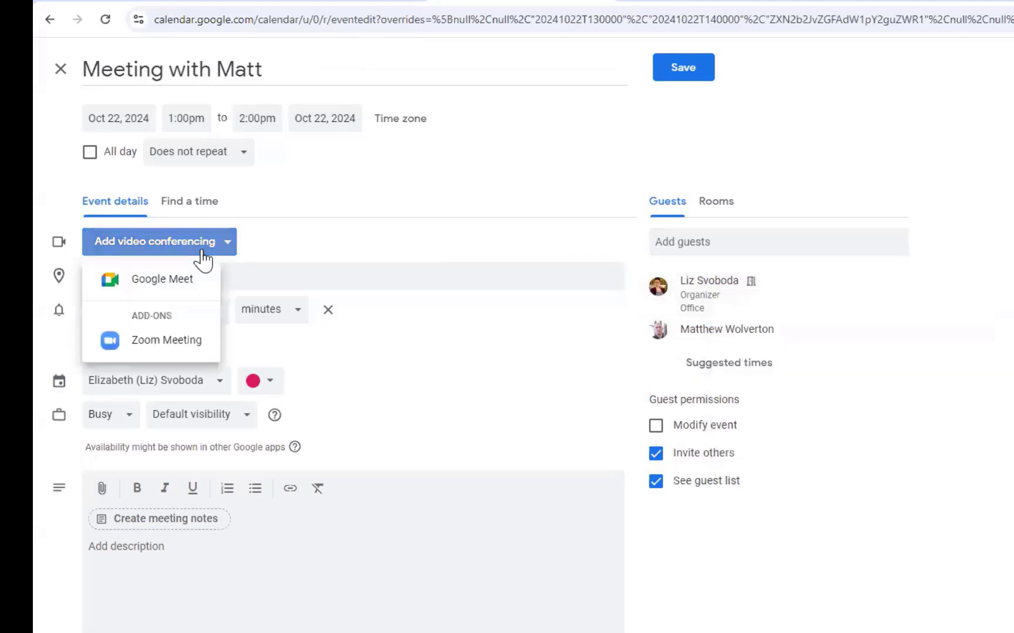
click(200, 349)
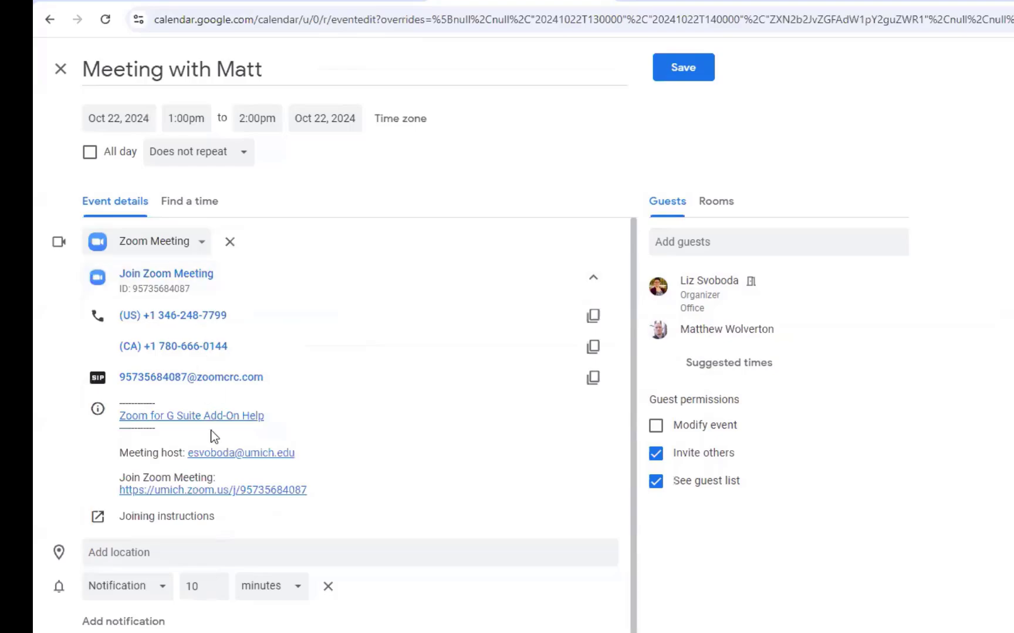
scroll(214, 442, down, 1)
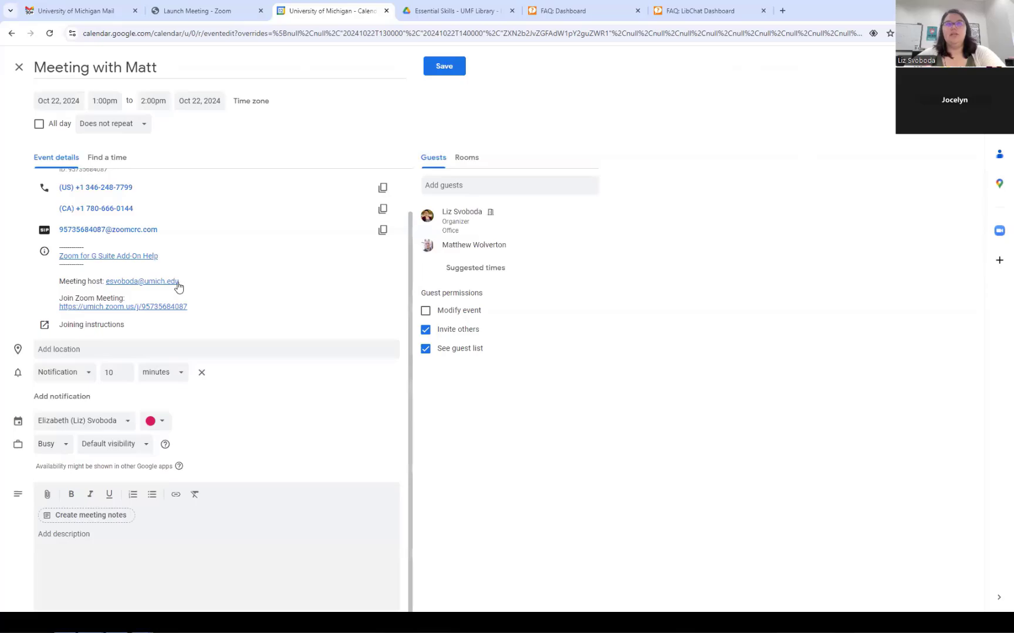
scroll(180, 286, up, 1)
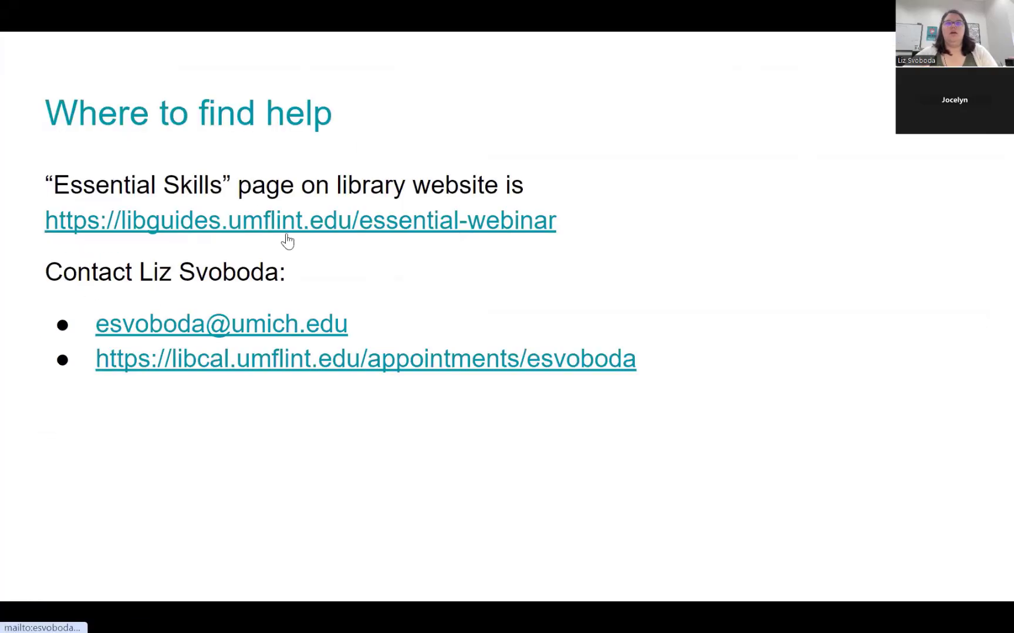
Open the Essential Skills library guide's Zoom section and browse the Zoom at U-M help page
click(285, 228)
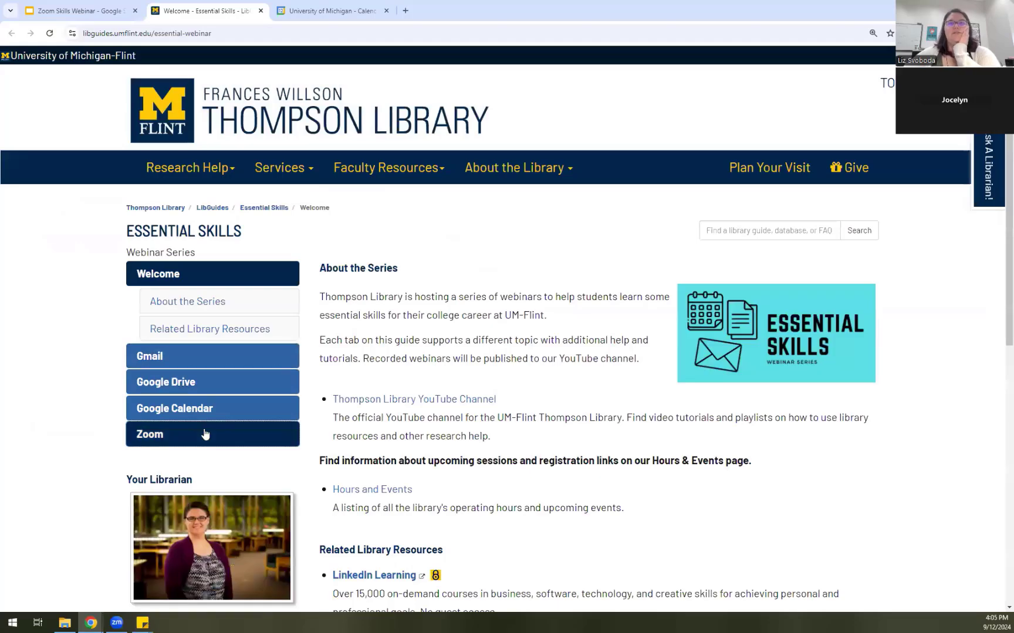
click(205, 434)
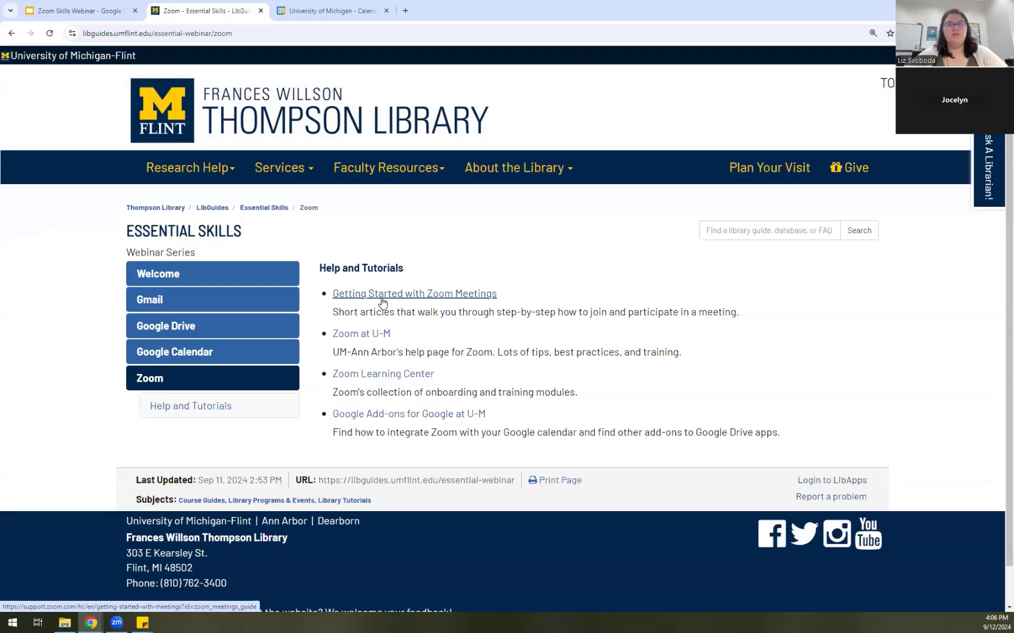
click(373, 334)
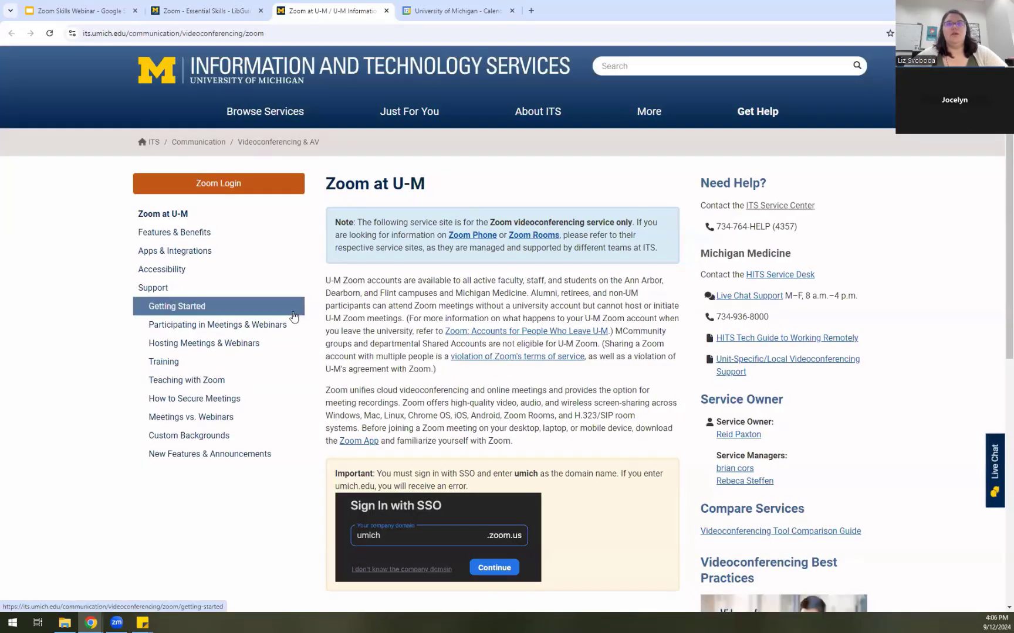
scroll(294, 318, down, 1)
scroll(294, 317, down, 7)
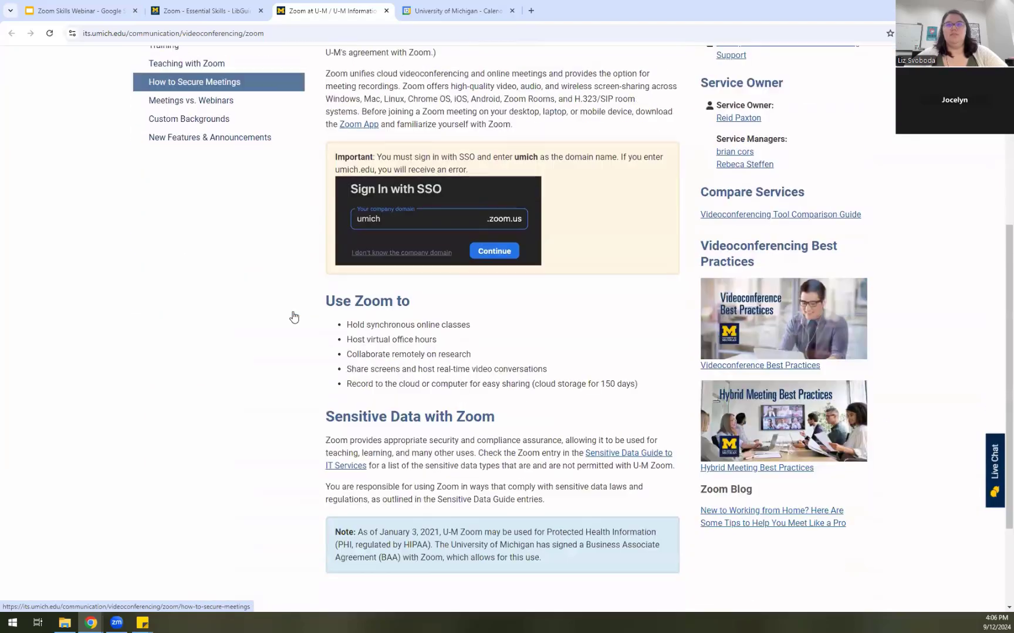
scroll(294, 317, up, 9)
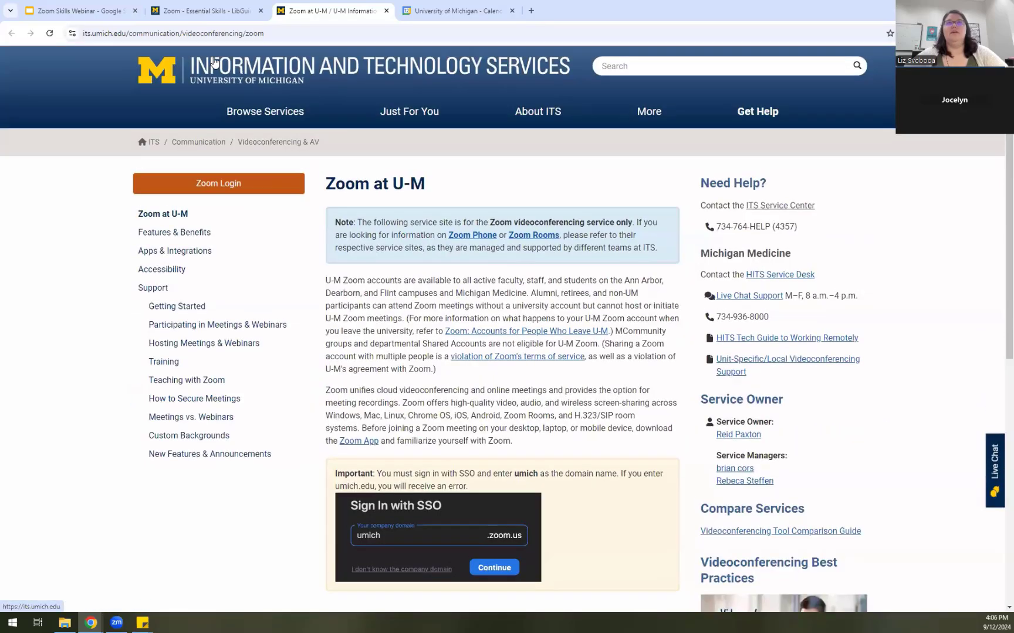
Browse the Add-ons & Apps for Google page at U-M, then return to the Where to find help slide
click(205, 12)
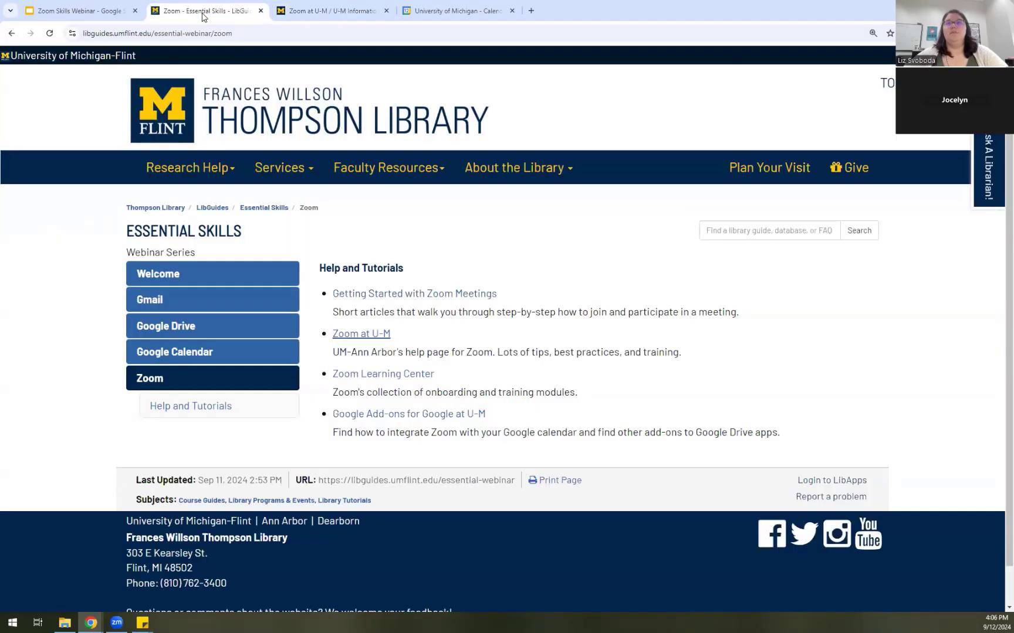
click(407, 415)
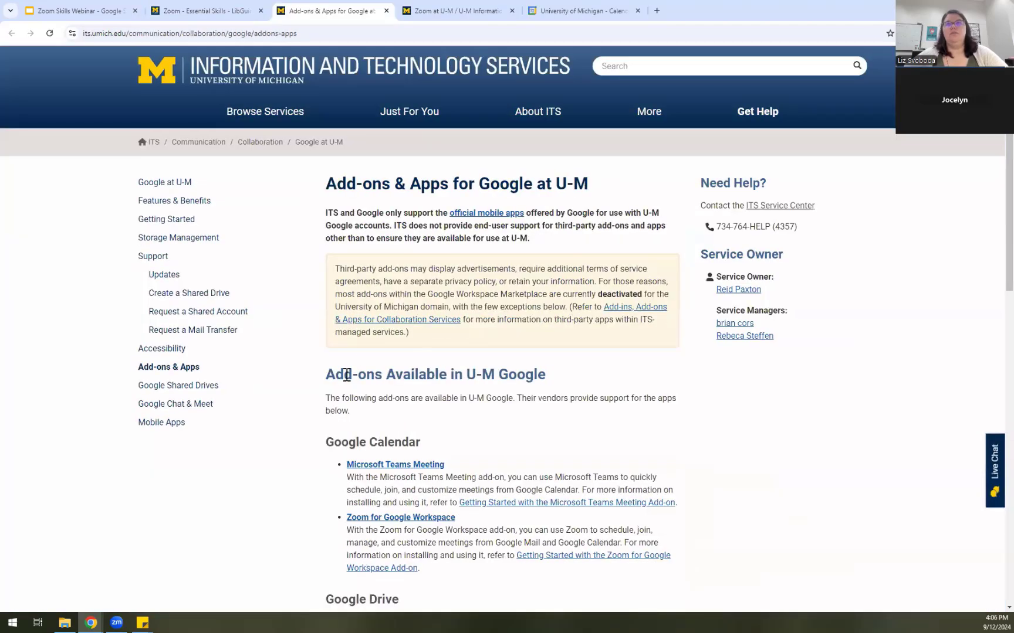
scroll(344, 378, down, 3)
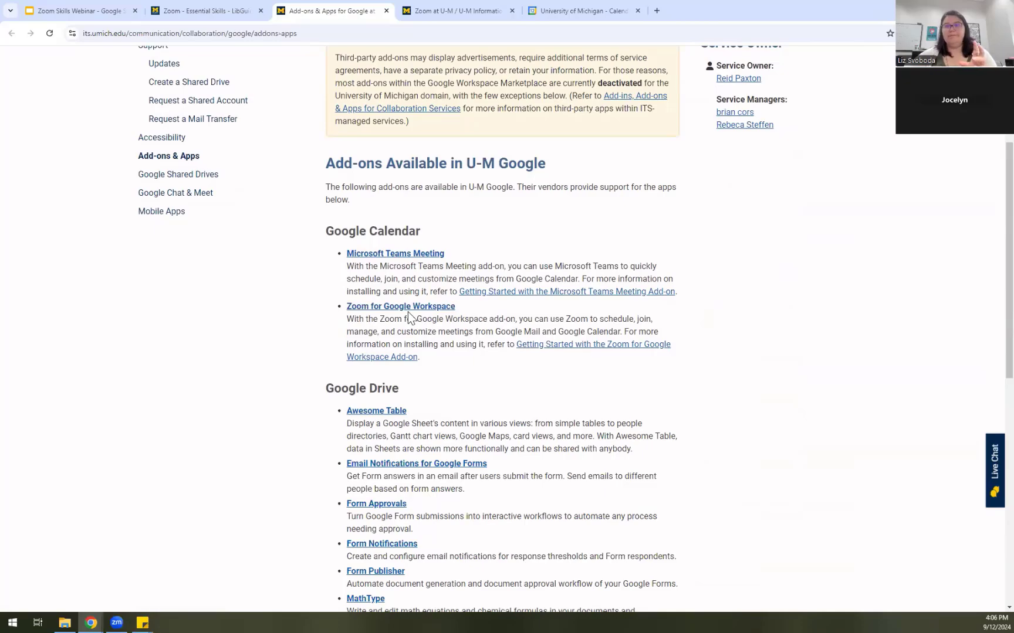
scroll(408, 311, up, 4)
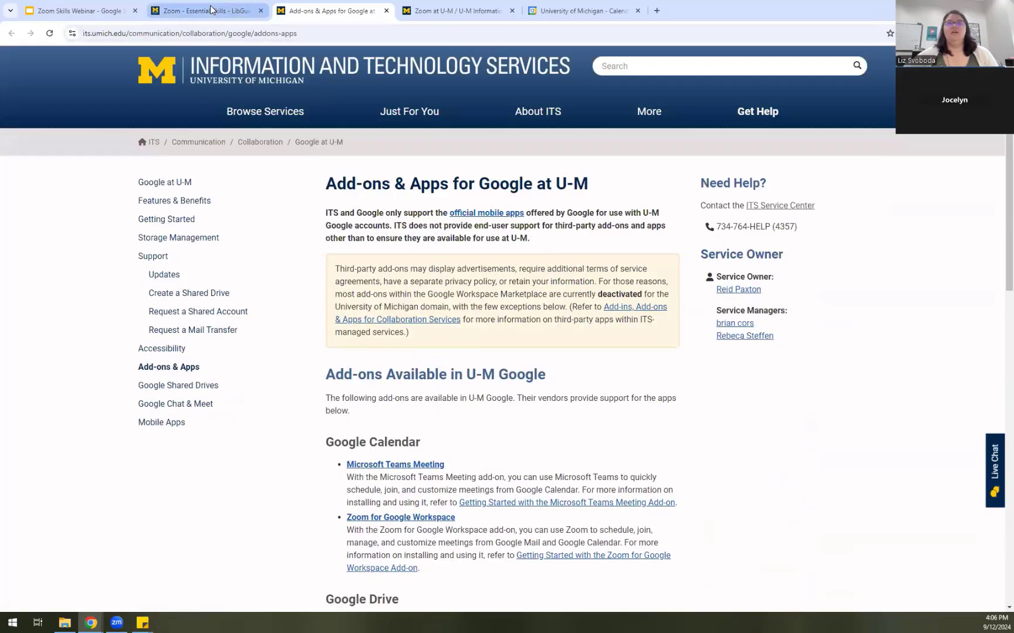
click(79, 11)
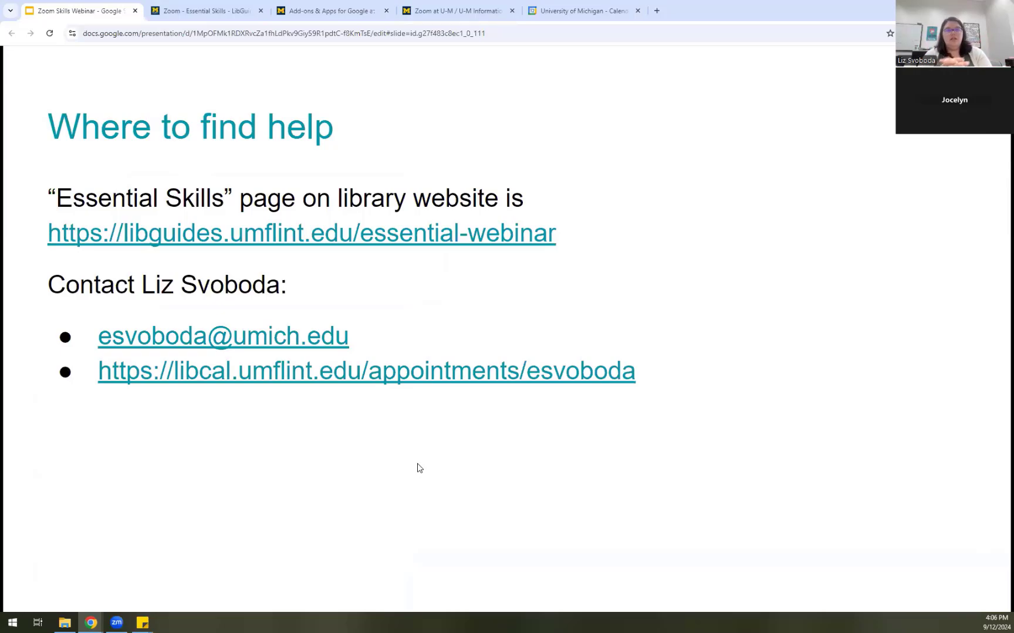